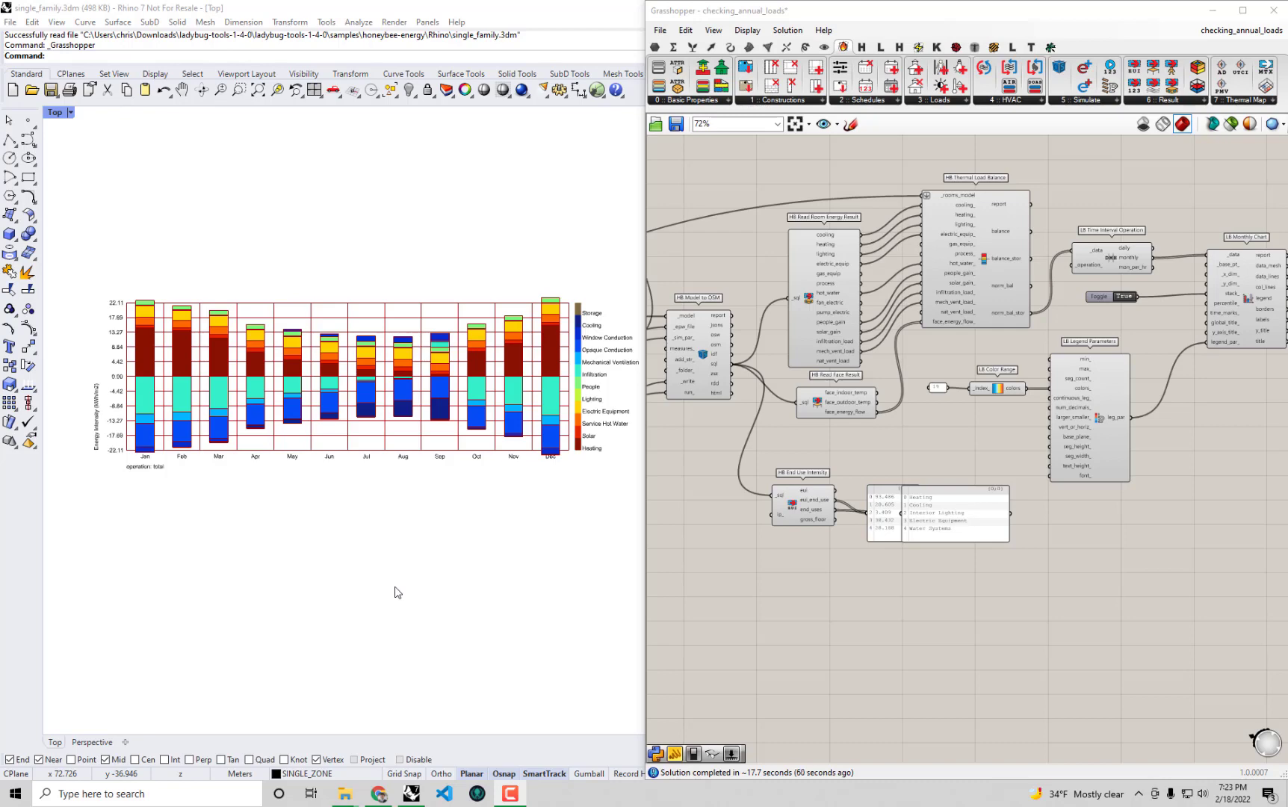
Add a Panel wired to the eui output and place it above the end-use lists.
scroll(877, 571, up, 5)
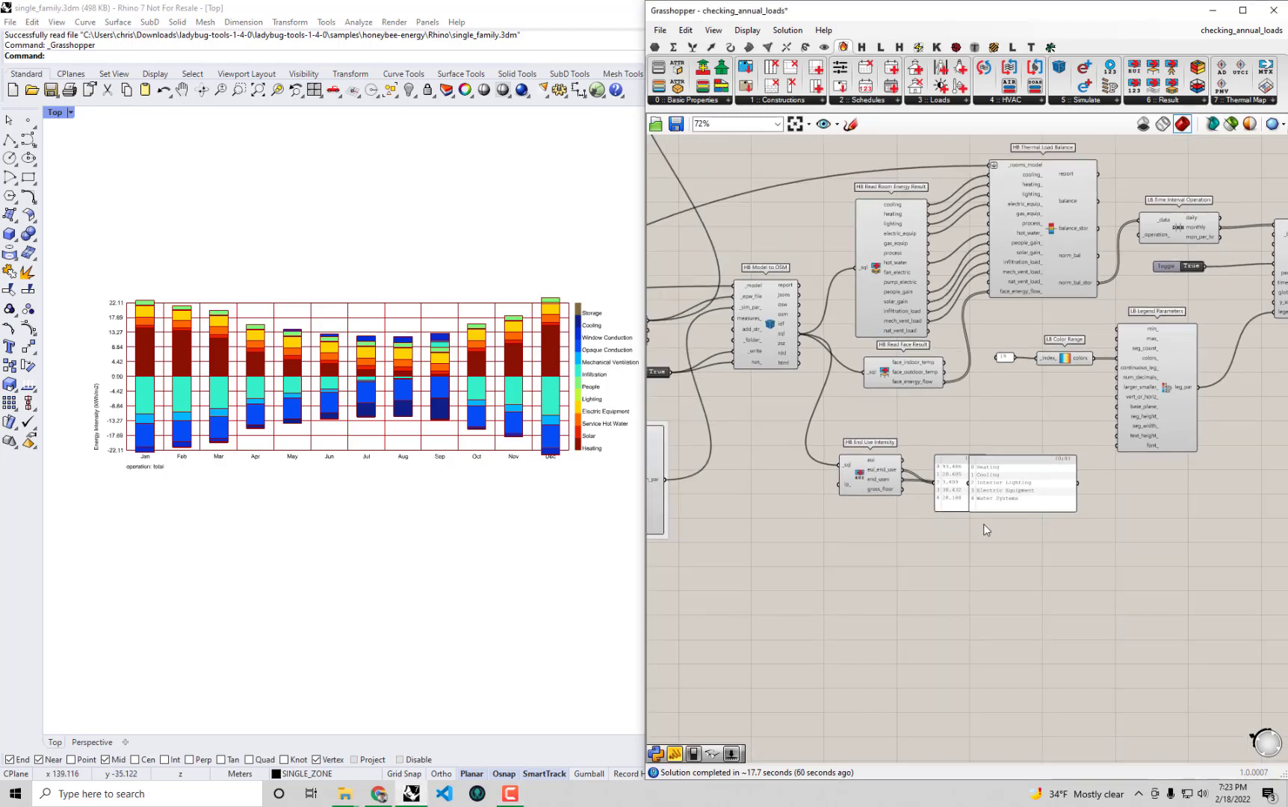
scroll(982, 464, up, 3)
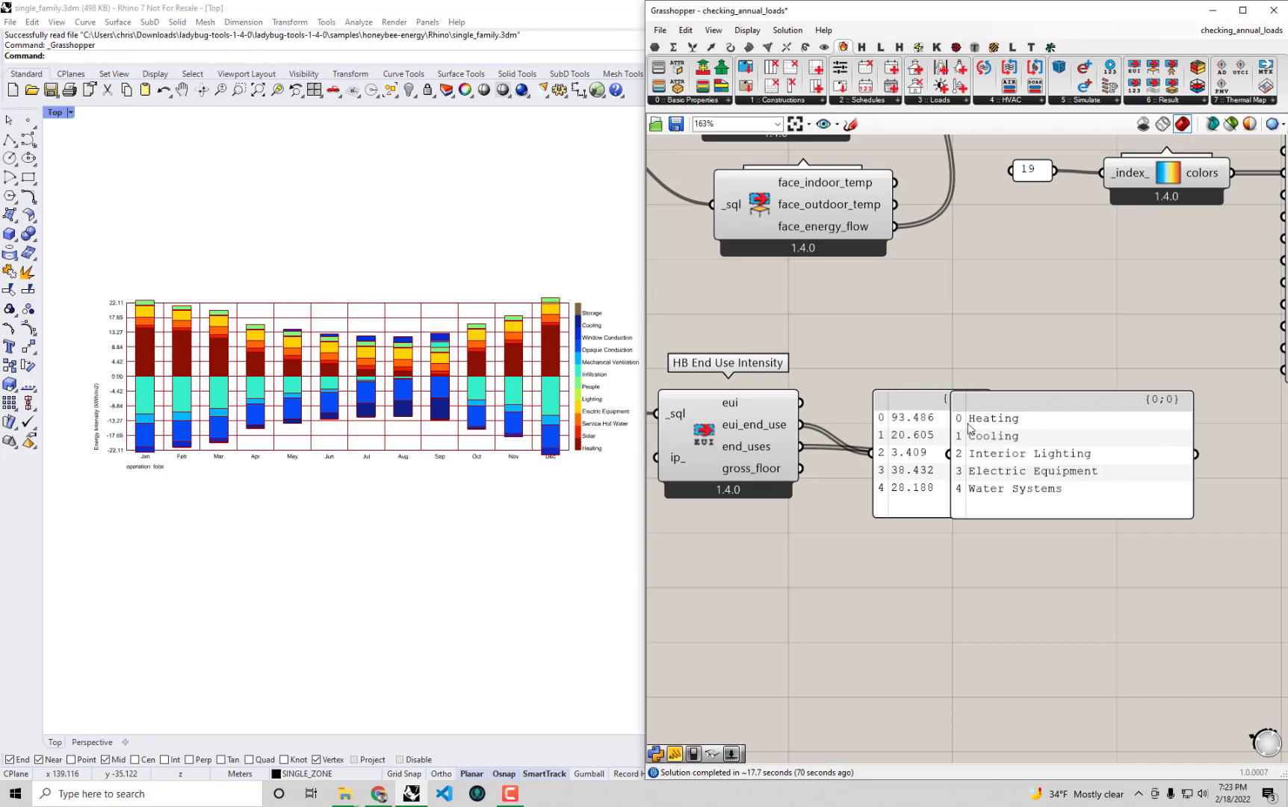
scroll(448, 370, up, 3)
scroll(450, 369, up, 1)
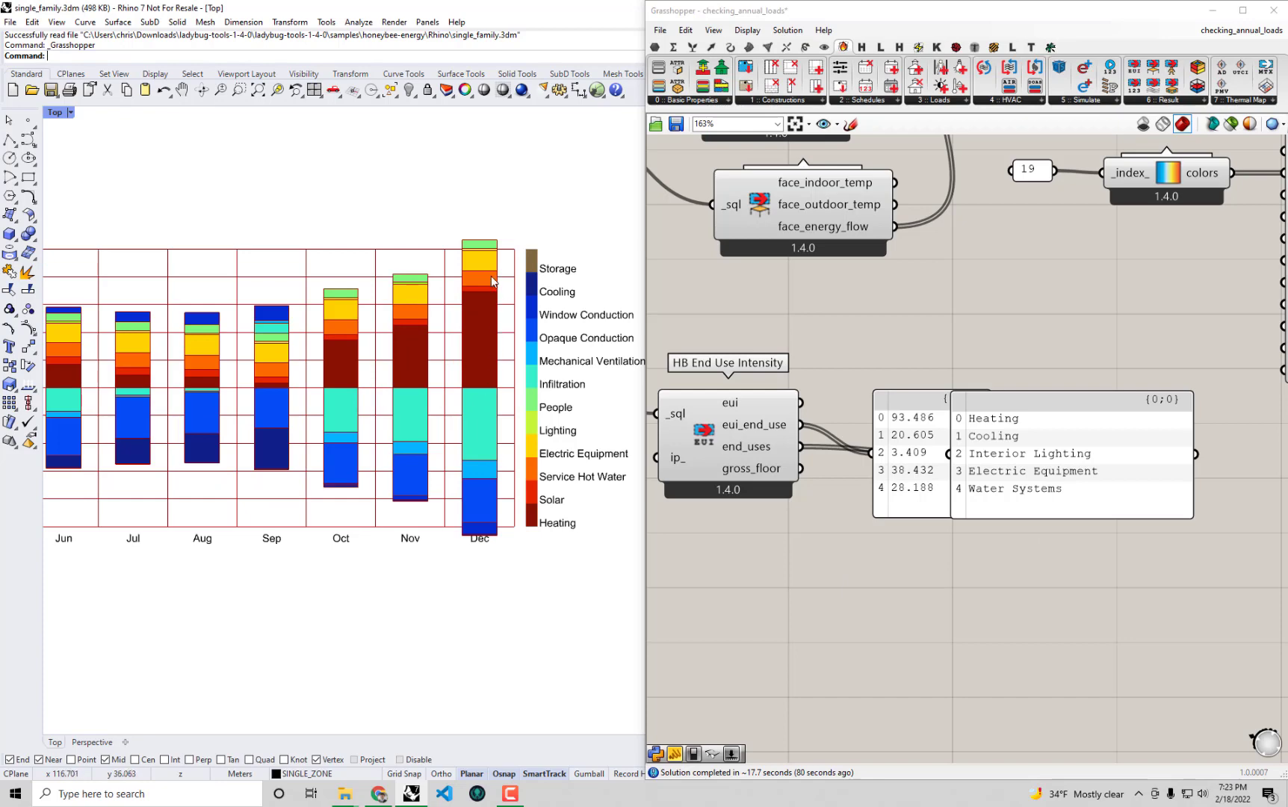
scroll(465, 371, down, 3)
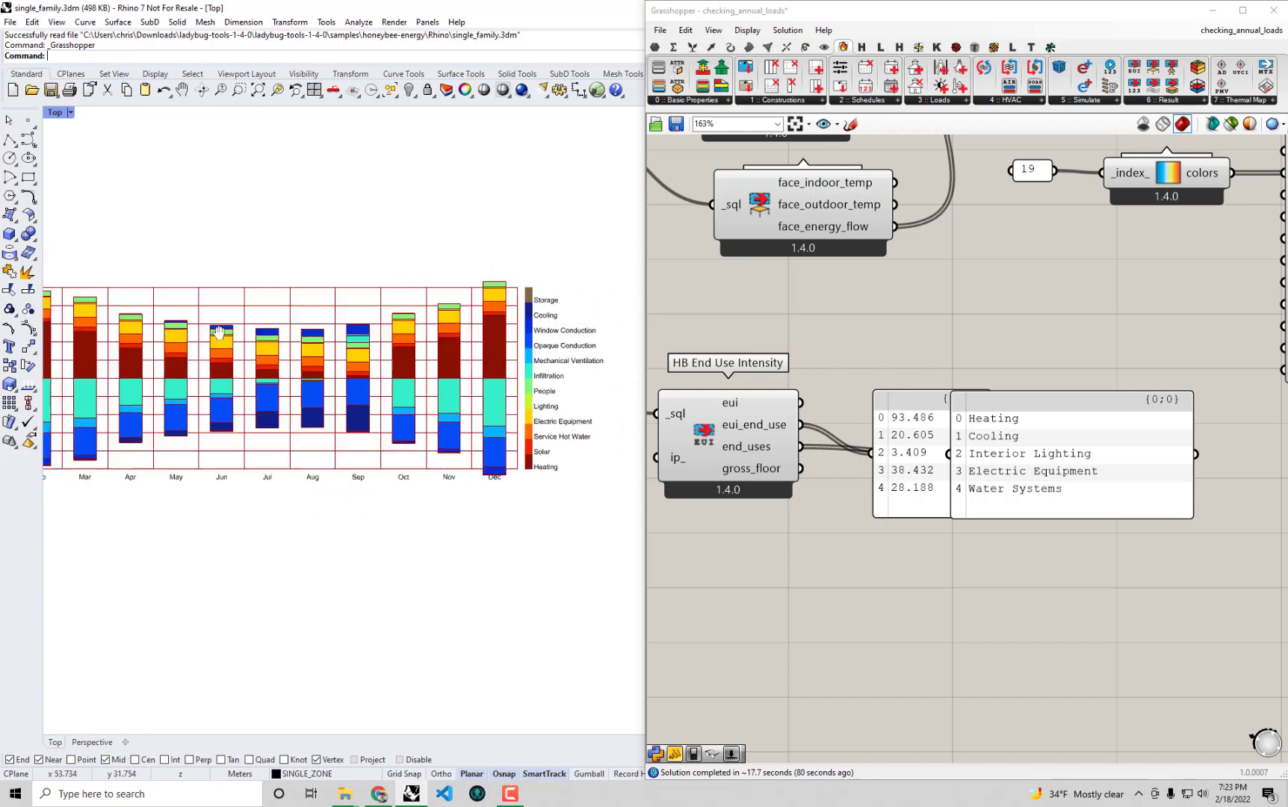
scroll(468, 337, up, 1)
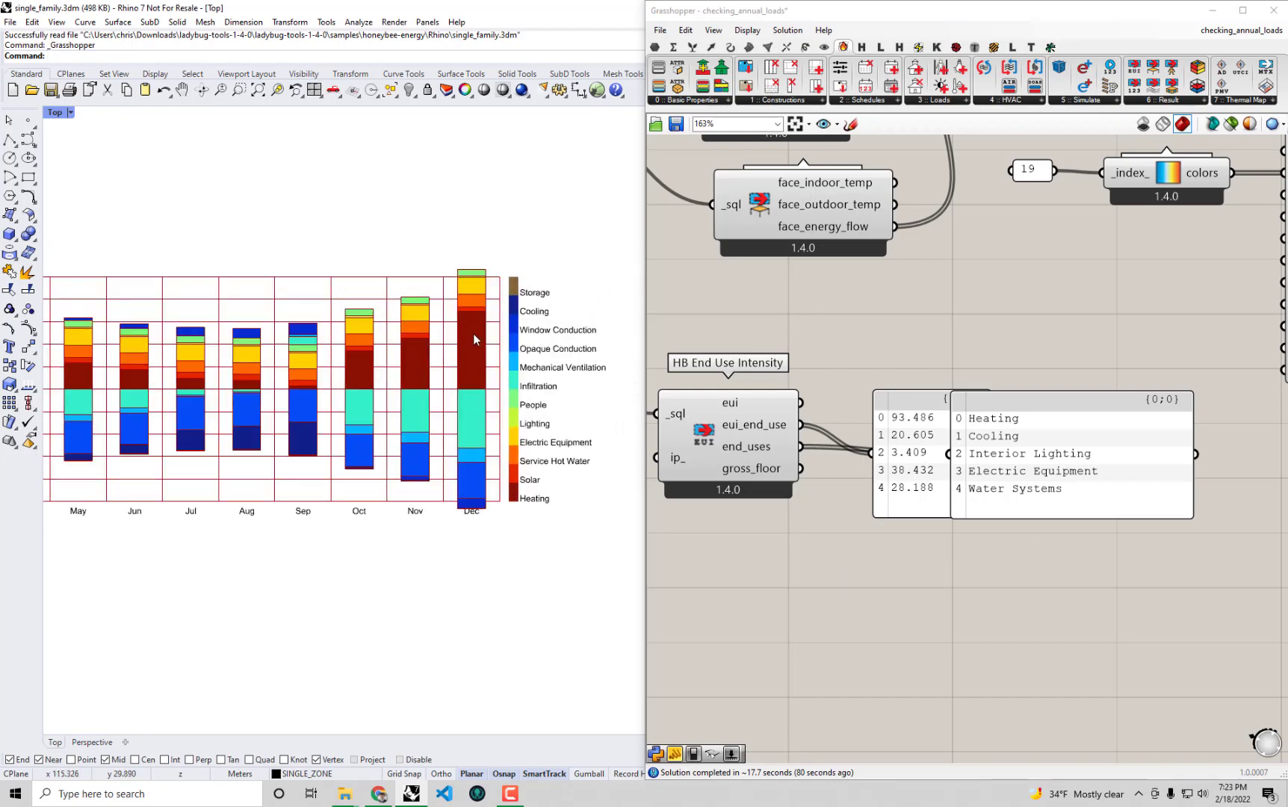
scroll(452, 368, up, 1)
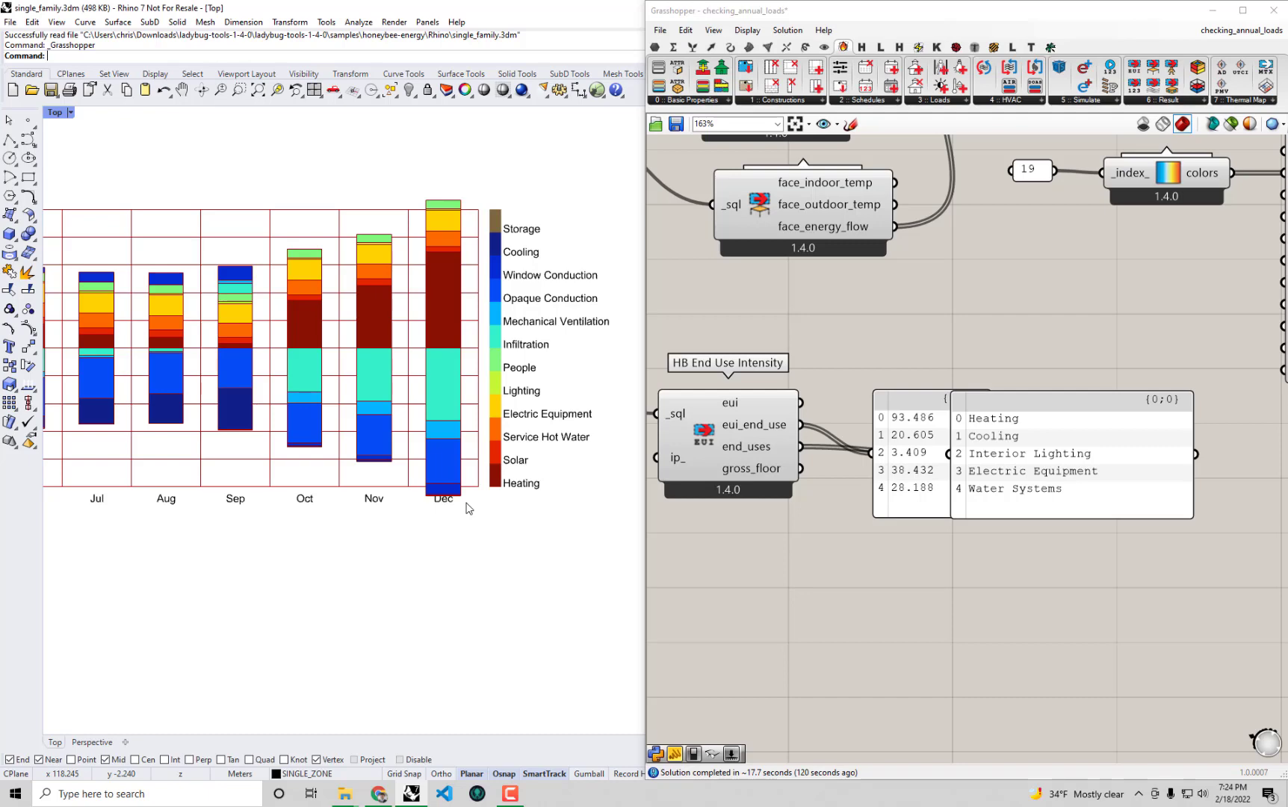
scroll(469, 508, down, 2)
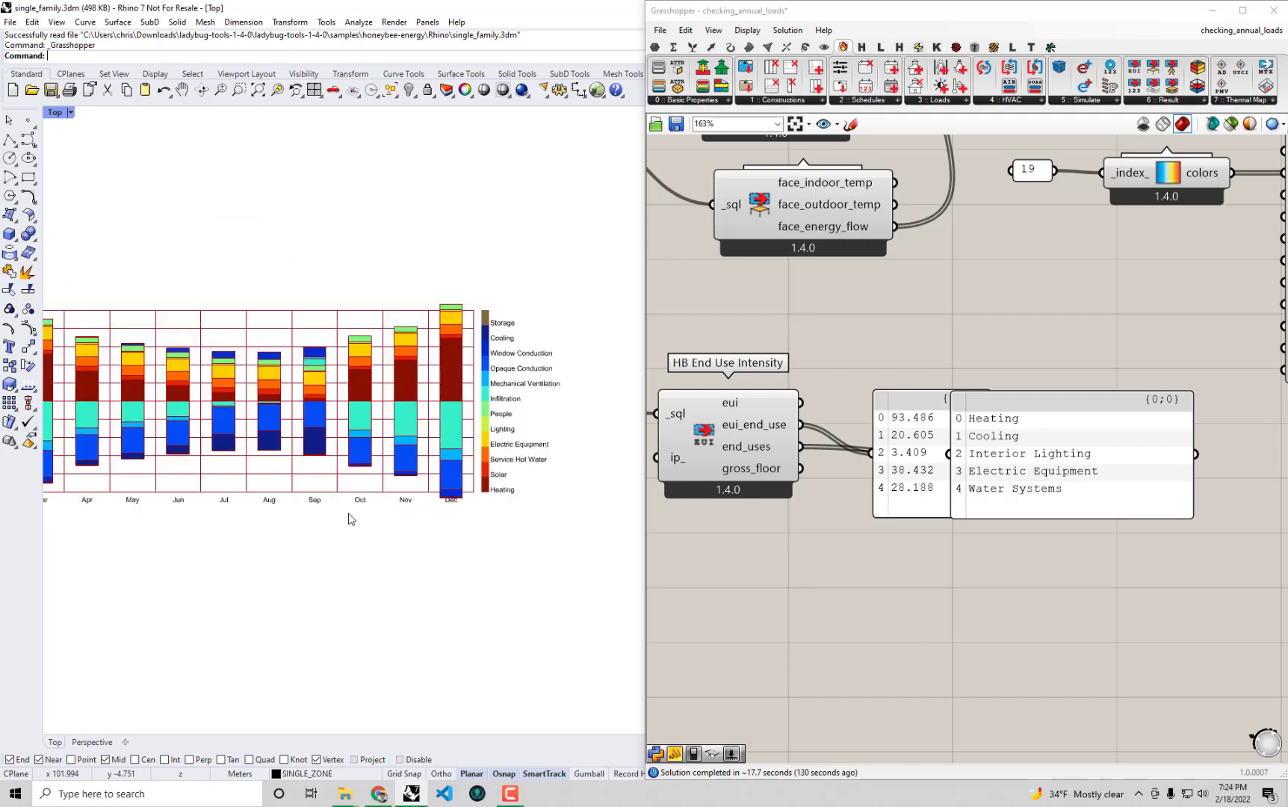
scroll(392, 523, down, 3)
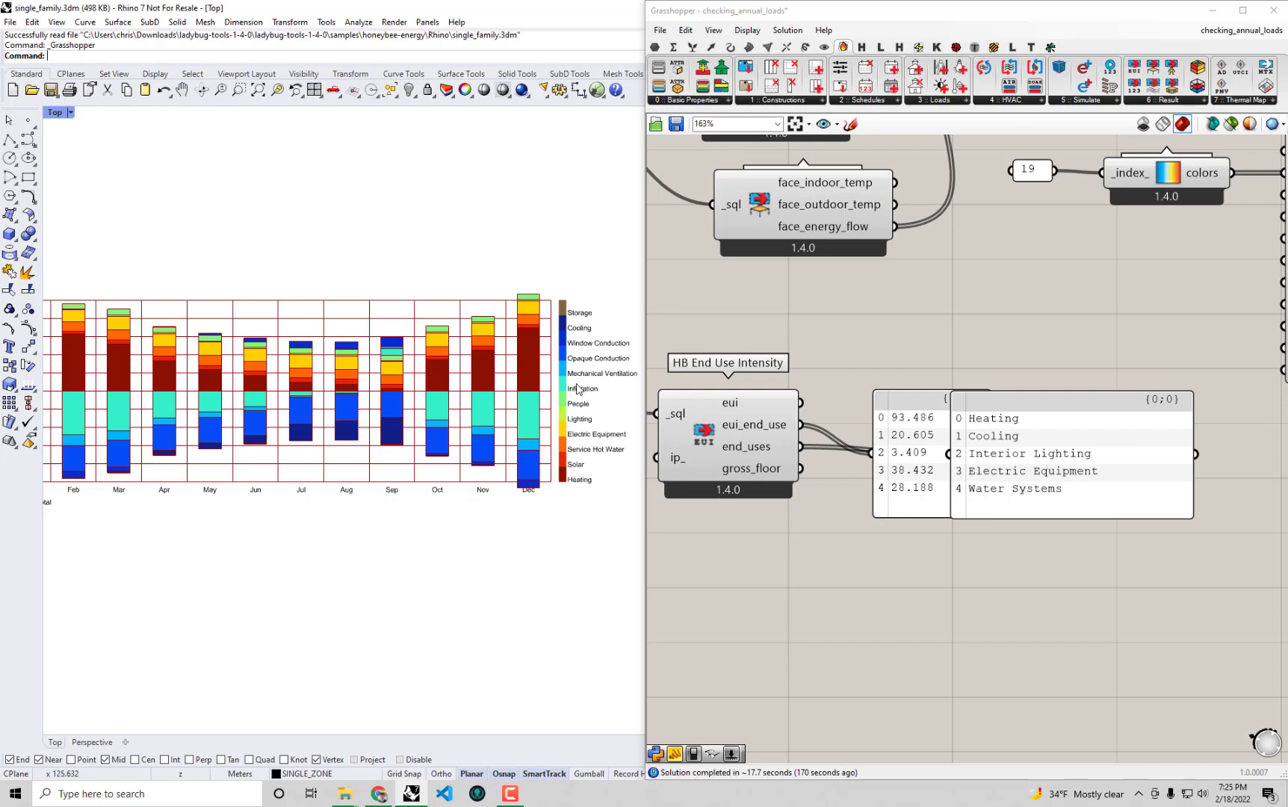
scroll(576, 390, up, 2)
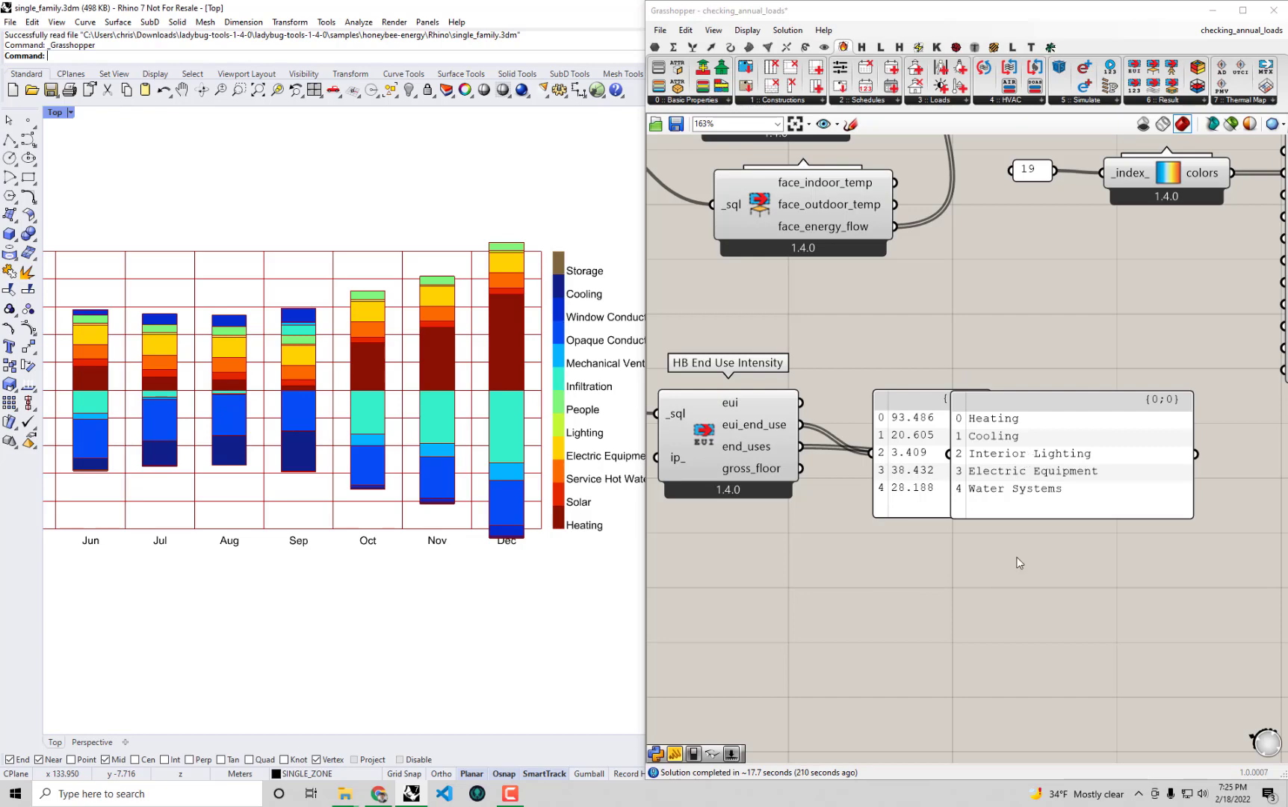
scroll(1019, 562, down, 2)
right_drag(1039, 556, 971, 563)
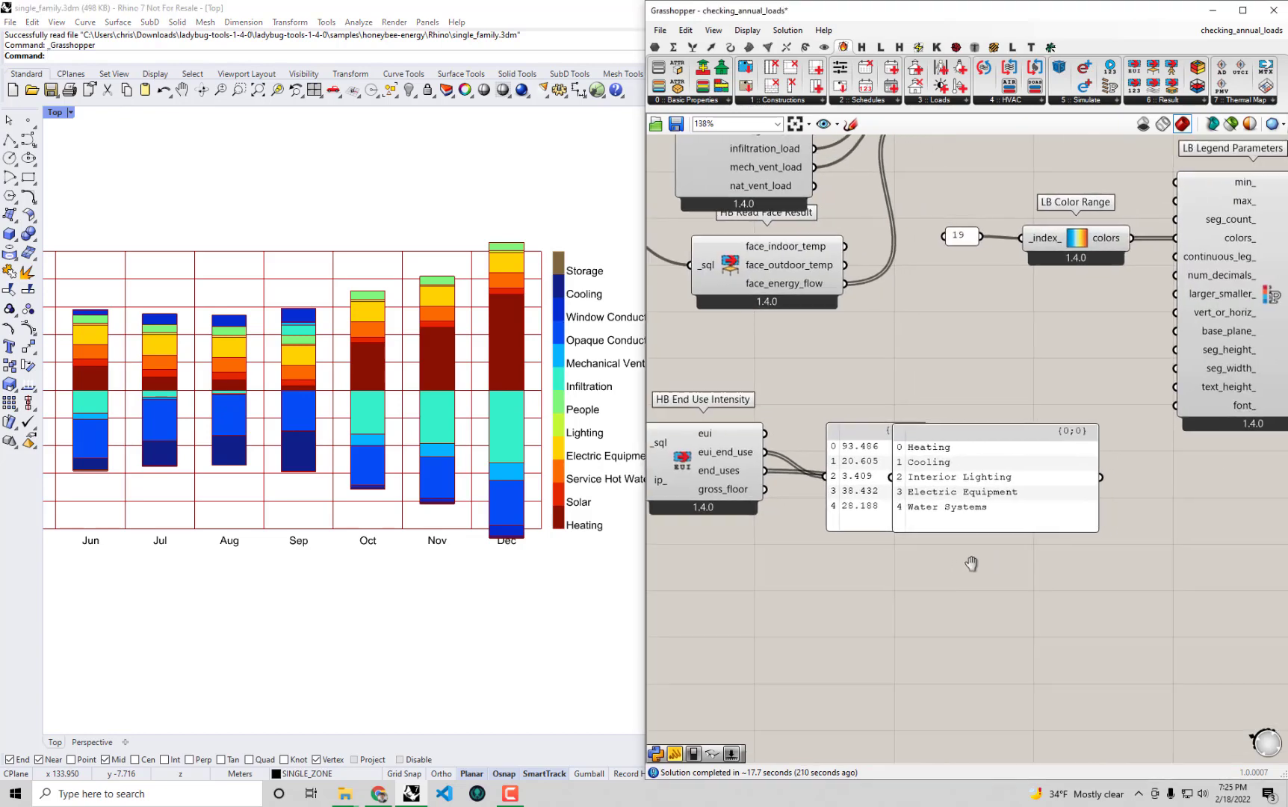
right_drag(657, 548, 716, 535)
scroll(438, 538, down, 4)
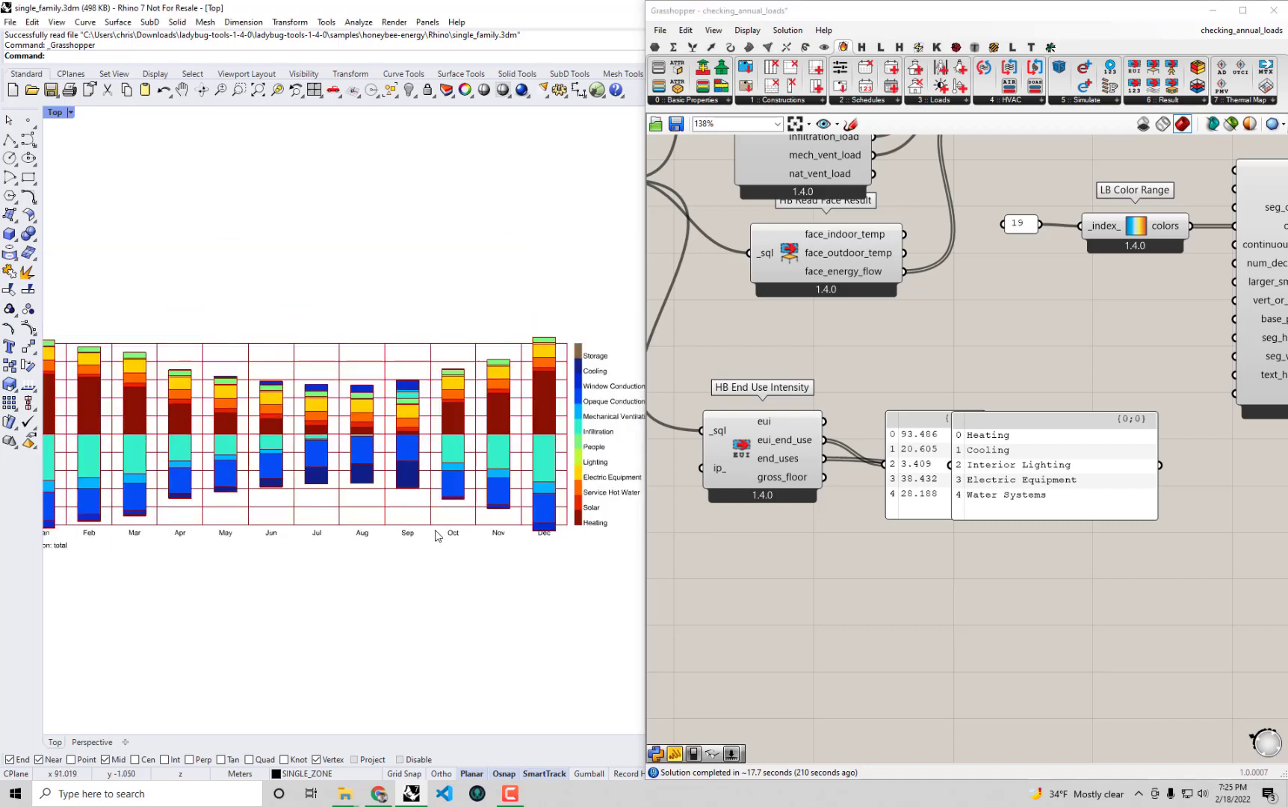
right_drag(923, 587, 887, 534)
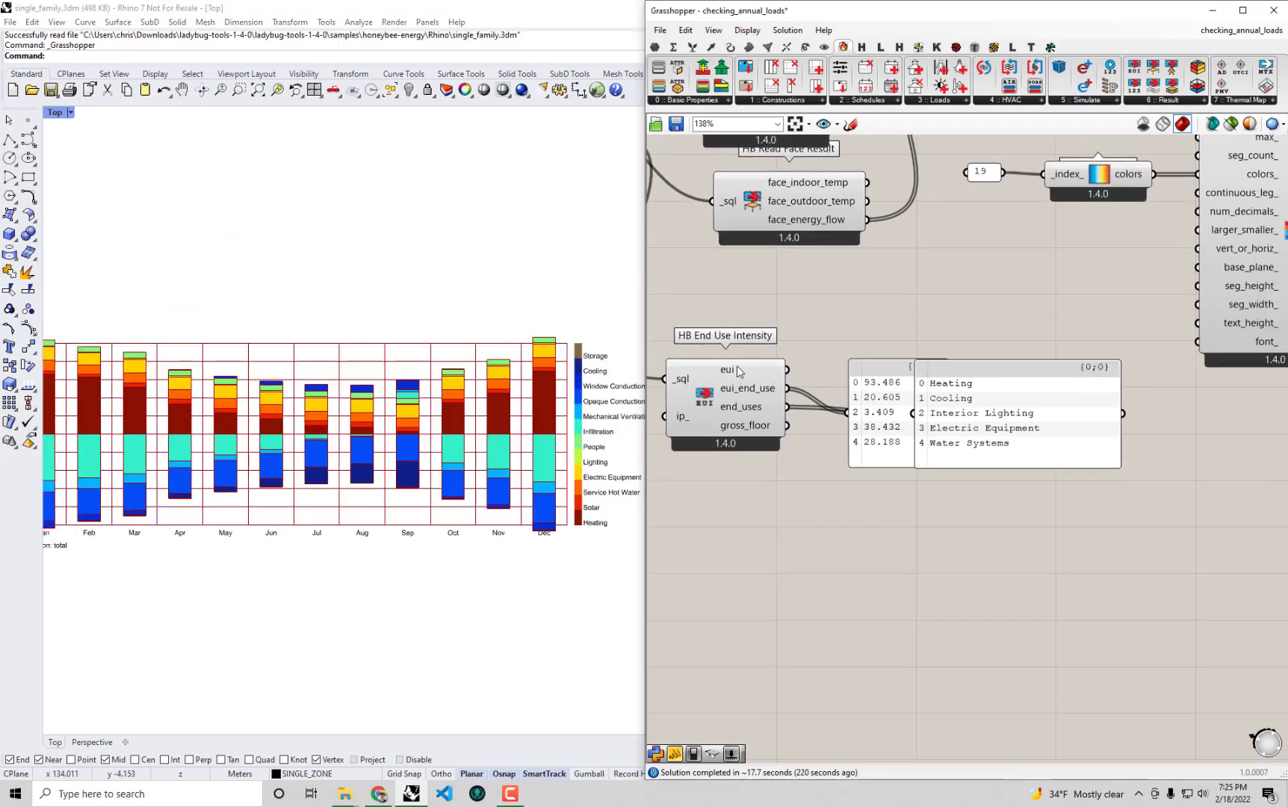
double_click(859, 312)
text(panel)
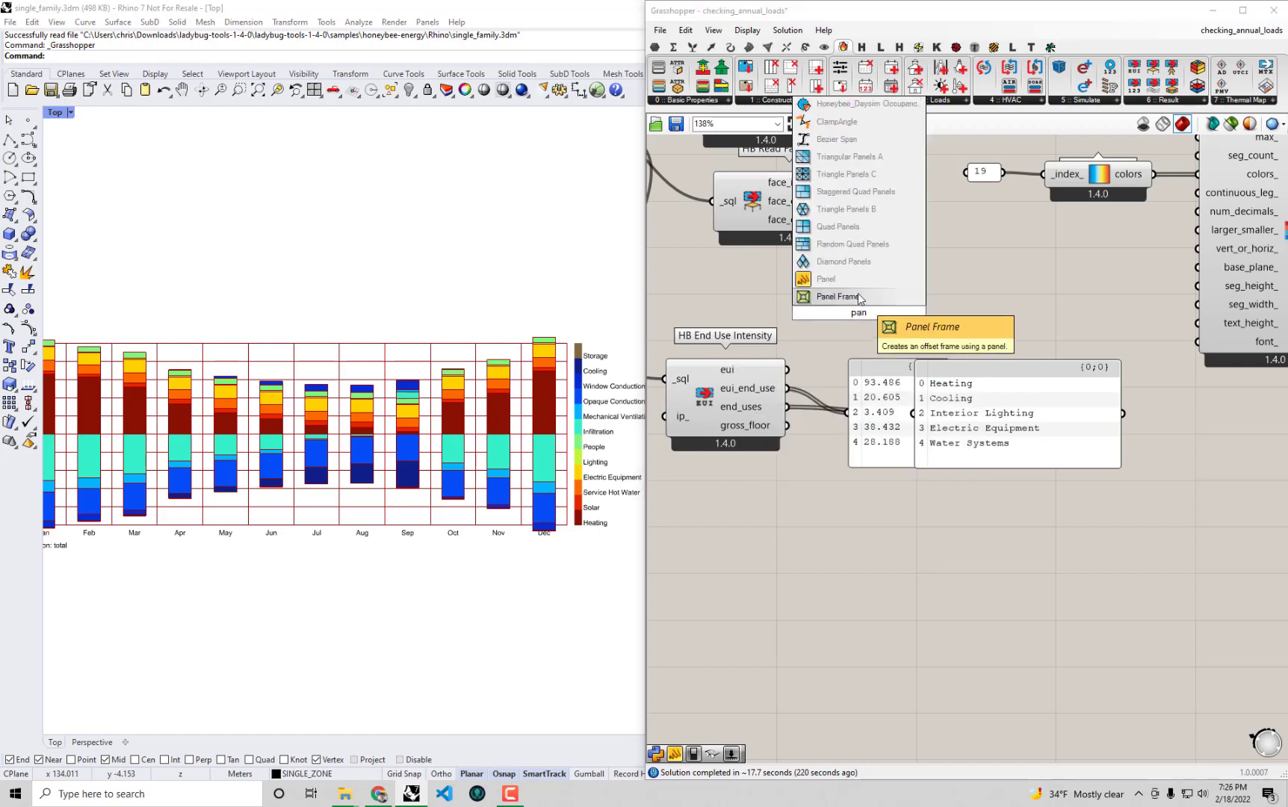
click(858, 293)
drag(851, 297, 882, 290)
drag(786, 369, 812, 304)
Copy the eui panel's data only and paste it into a new static 184.119 panel.
right_click(853, 304)
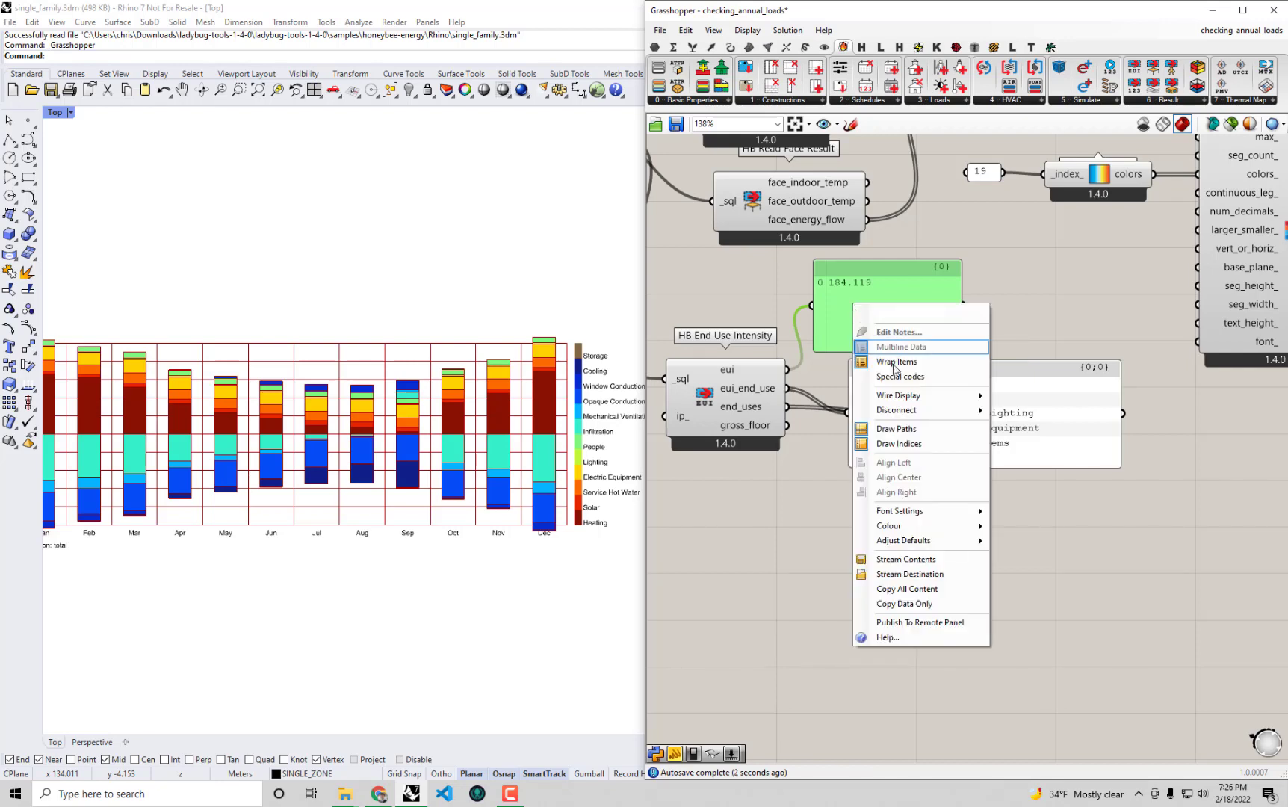
click(911, 607)
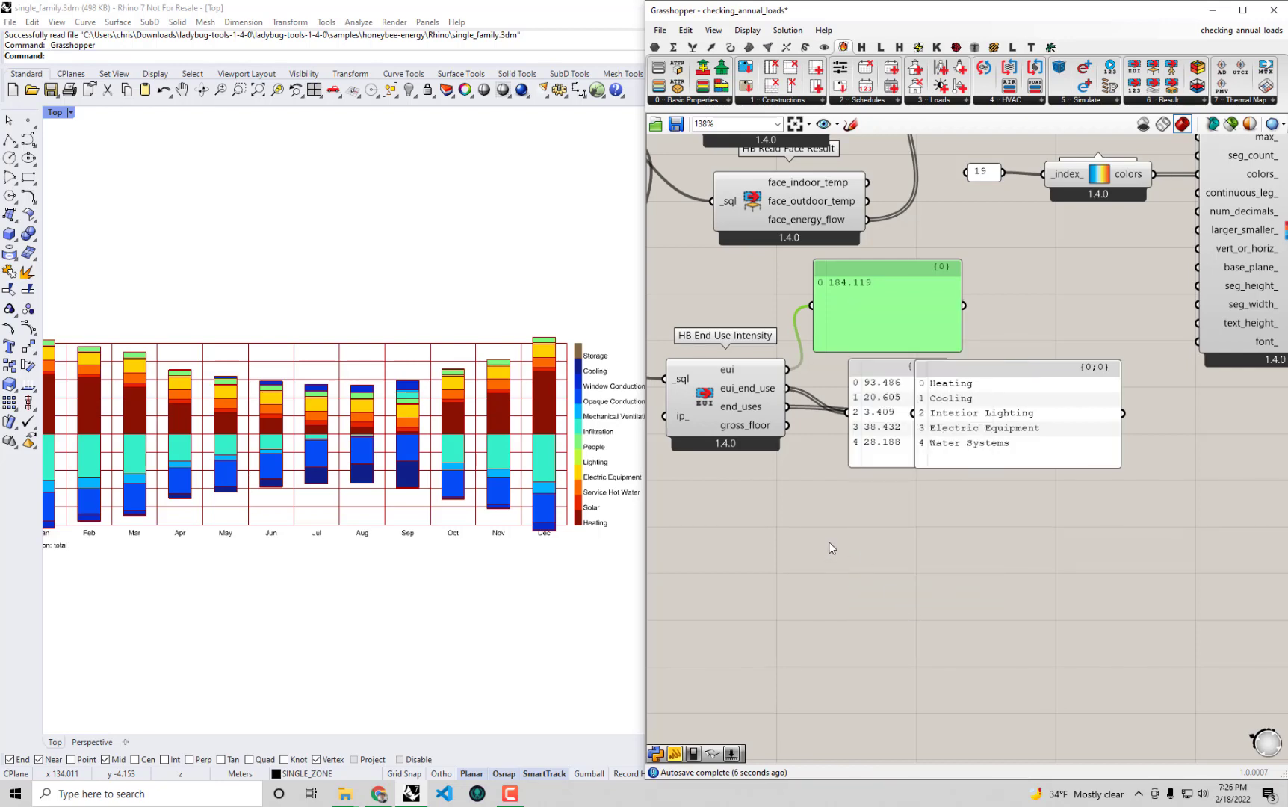
right_drag(834, 539, 848, 512)
click(849, 508)
double_click(849, 506)
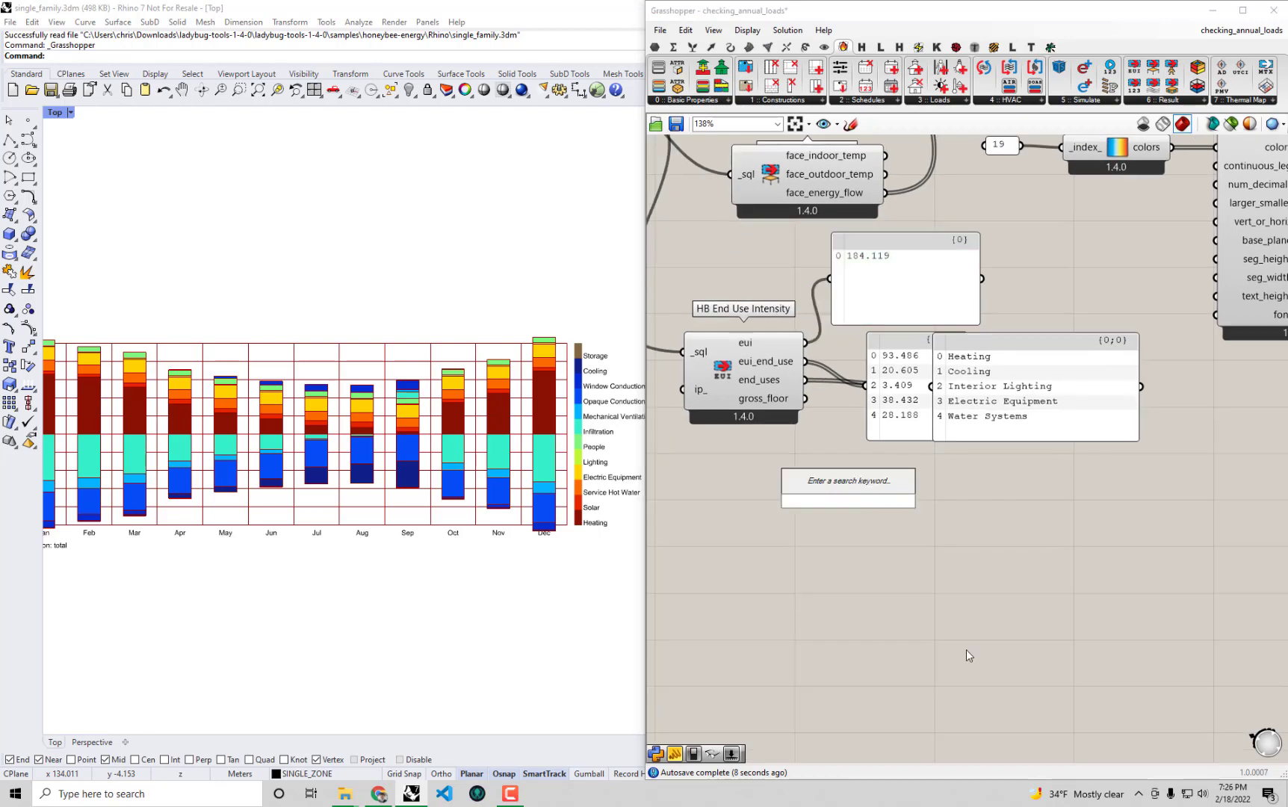
text(")
key(ctrl+v)
key(Return)
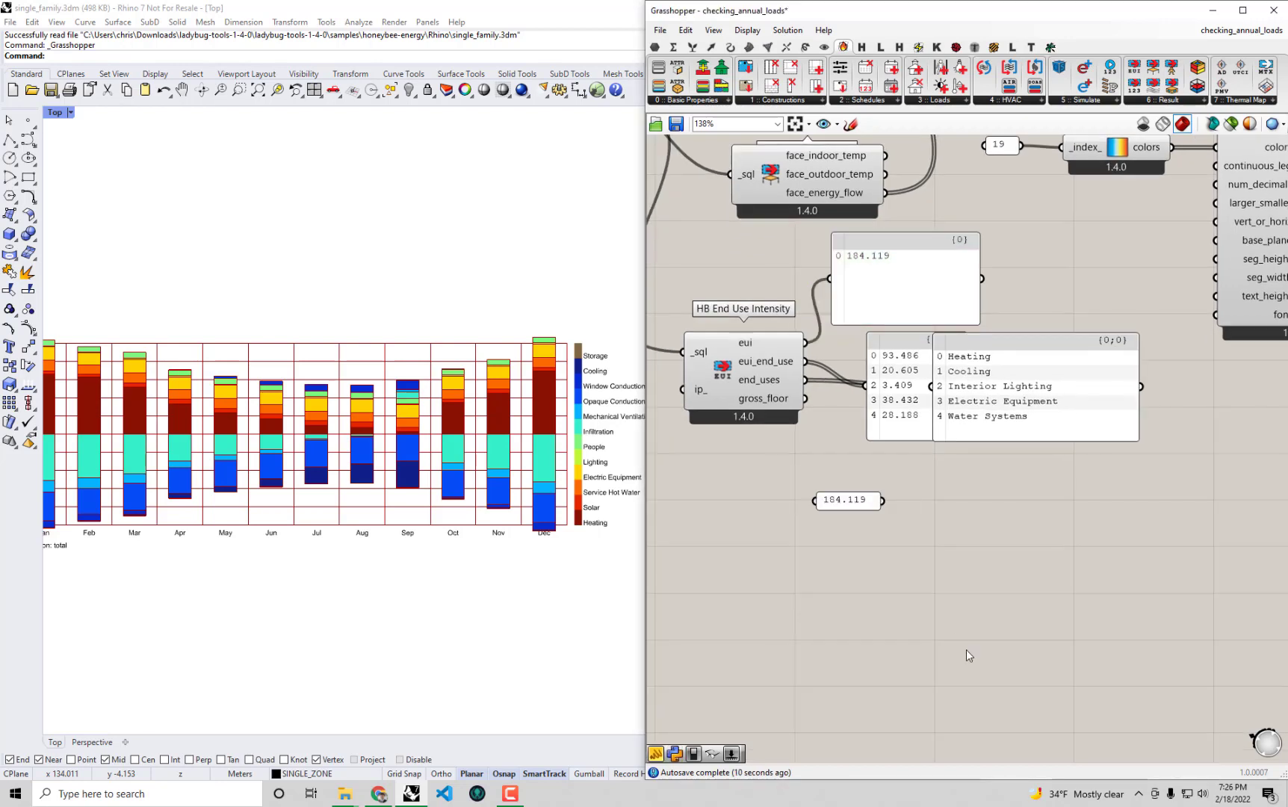
Rename the 184.119 panel 'EUI Baseline (kWh/m2)' and make it shorter.
drag(843, 504, 924, 596)
right_click(927, 561)
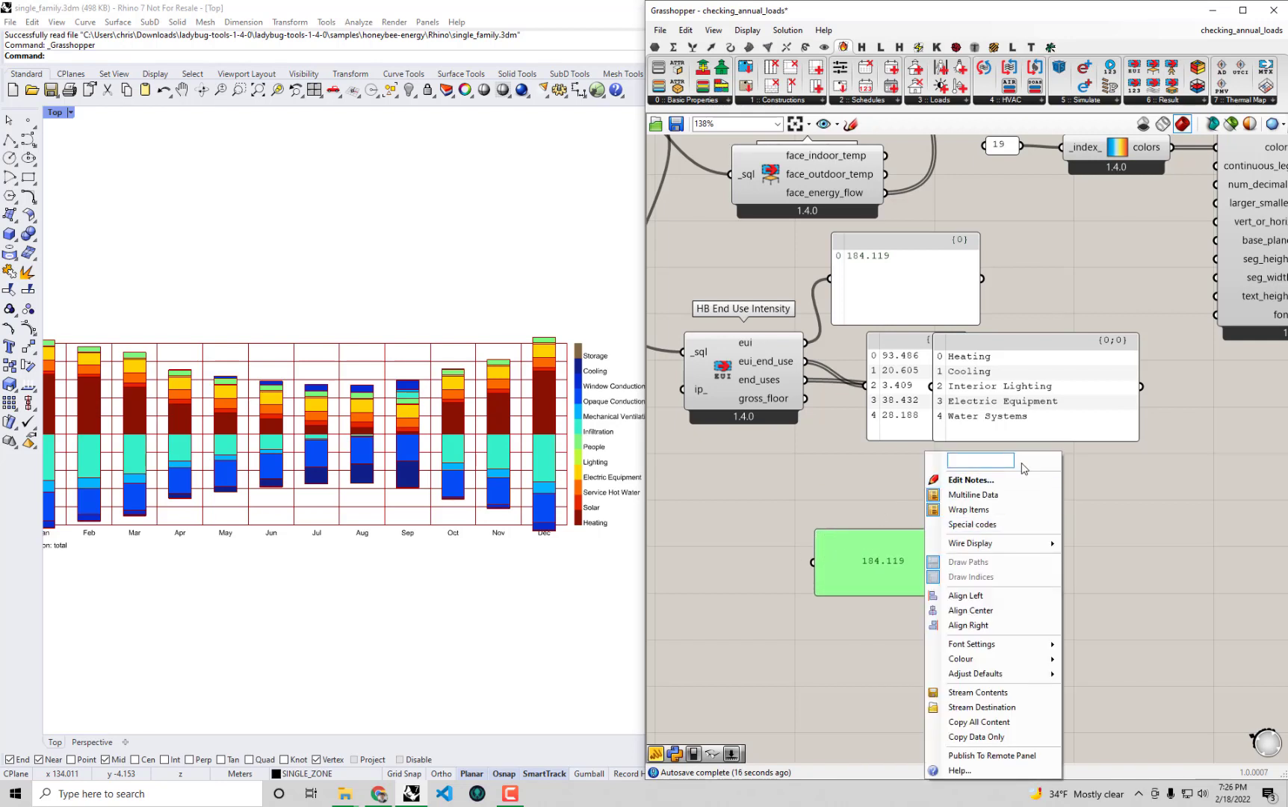
text(EUI Baseline (kWh)
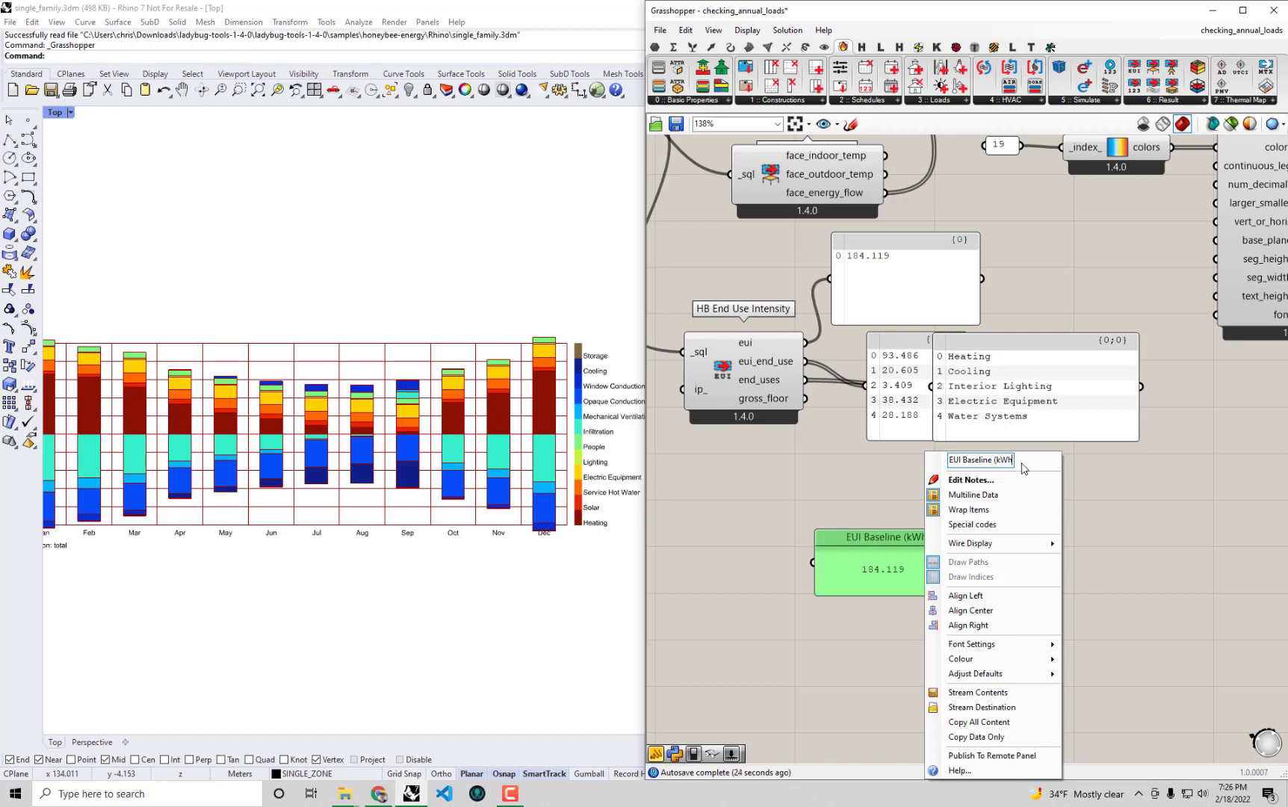
text(/m2))
key(Return)
drag(941, 589, 941, 574)
Copy the end-use panel's data only and paste it into a new static panel.
right_click(905, 414)
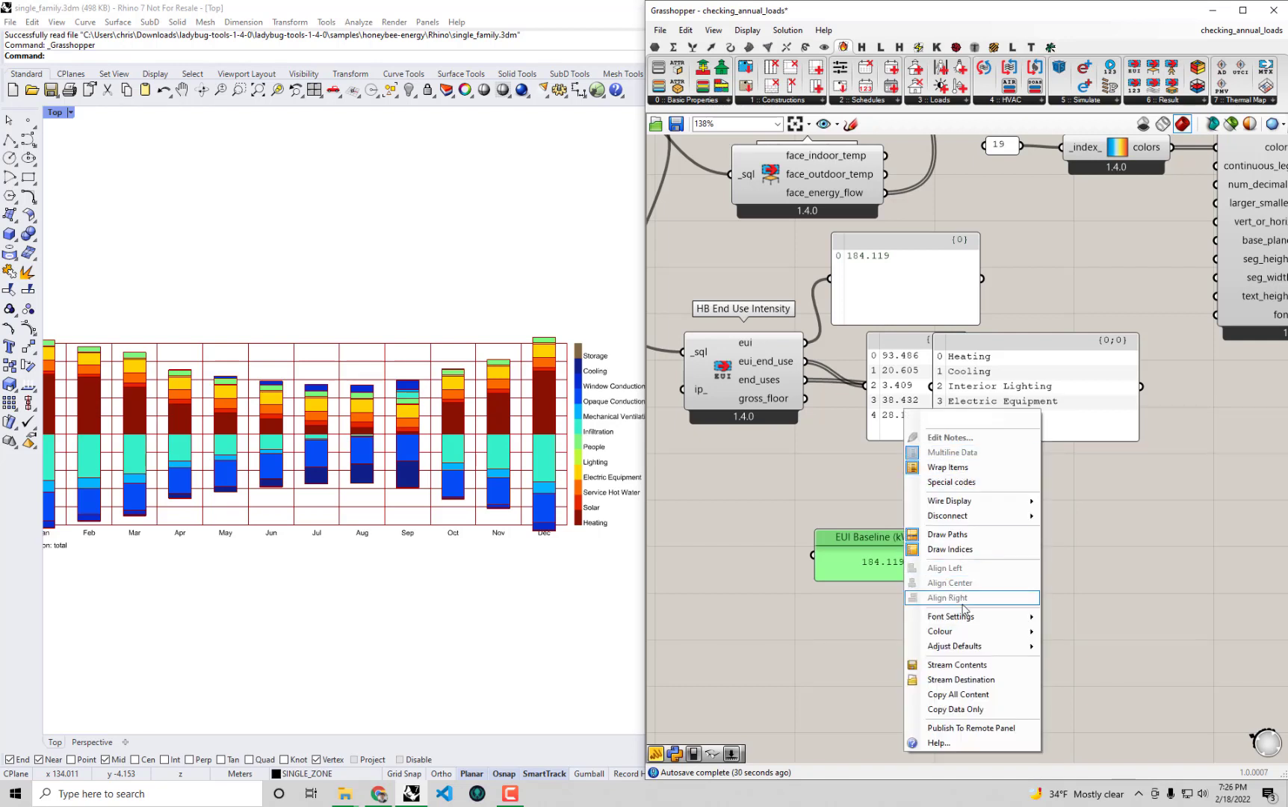
click(959, 715)
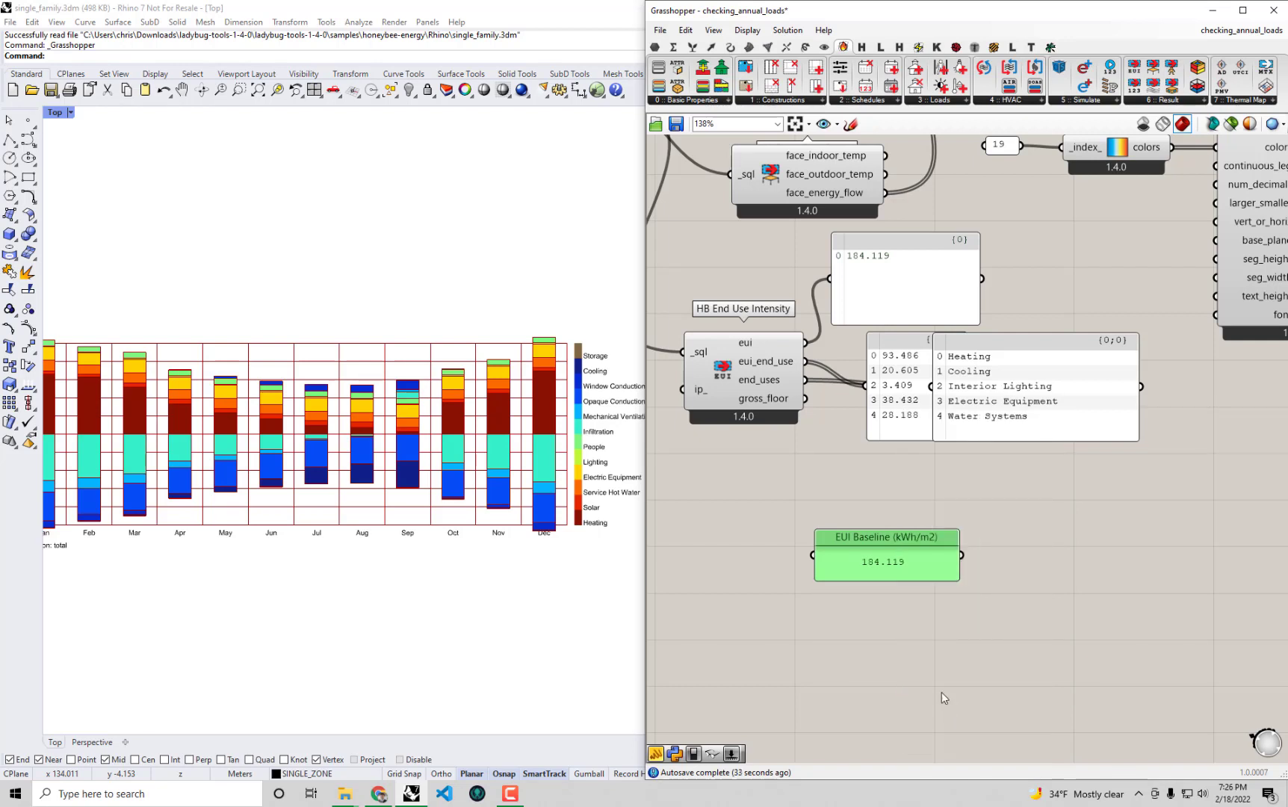
double_click(840, 641)
text(")
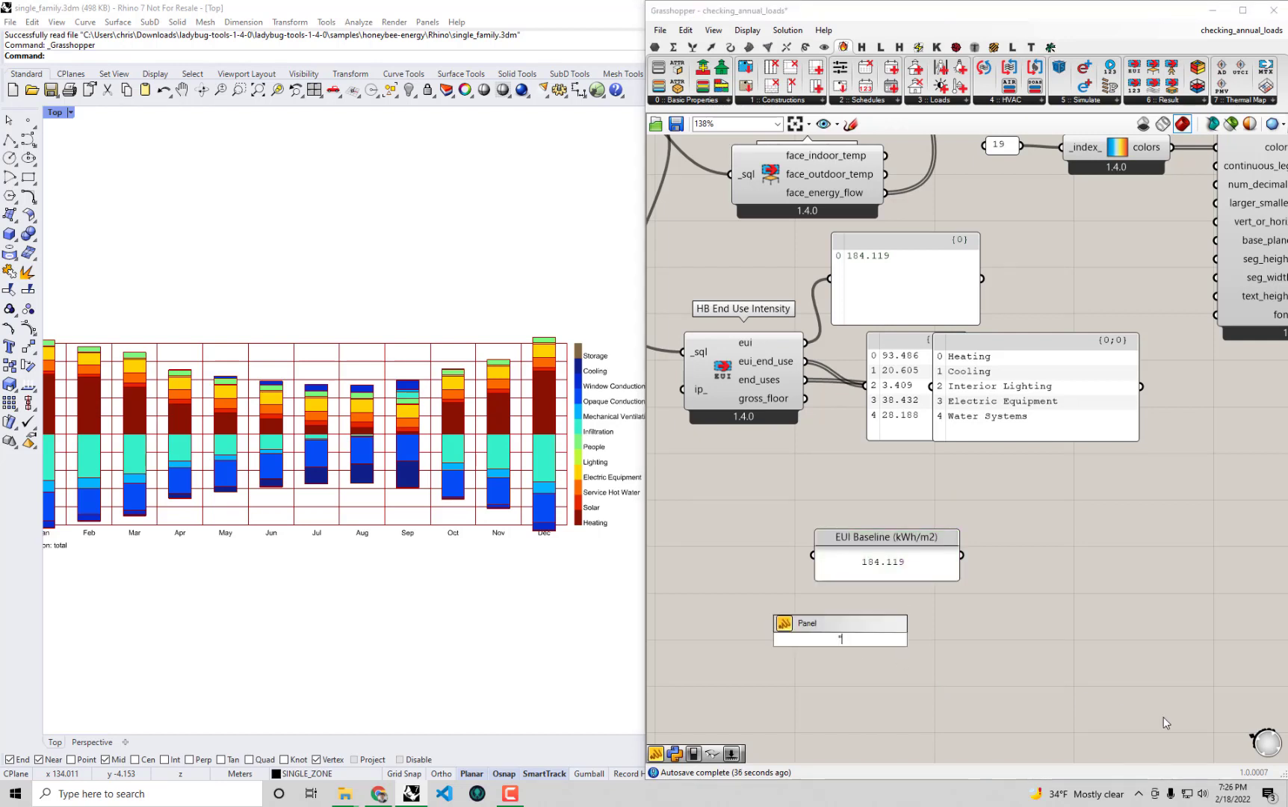
key(ctrl+v)
key(Return)
Fill the new panel with all five end-use values, 93.486 through 28.188.
drag(868, 647, 970, 693)
right_drag(943, 672, 934, 620)
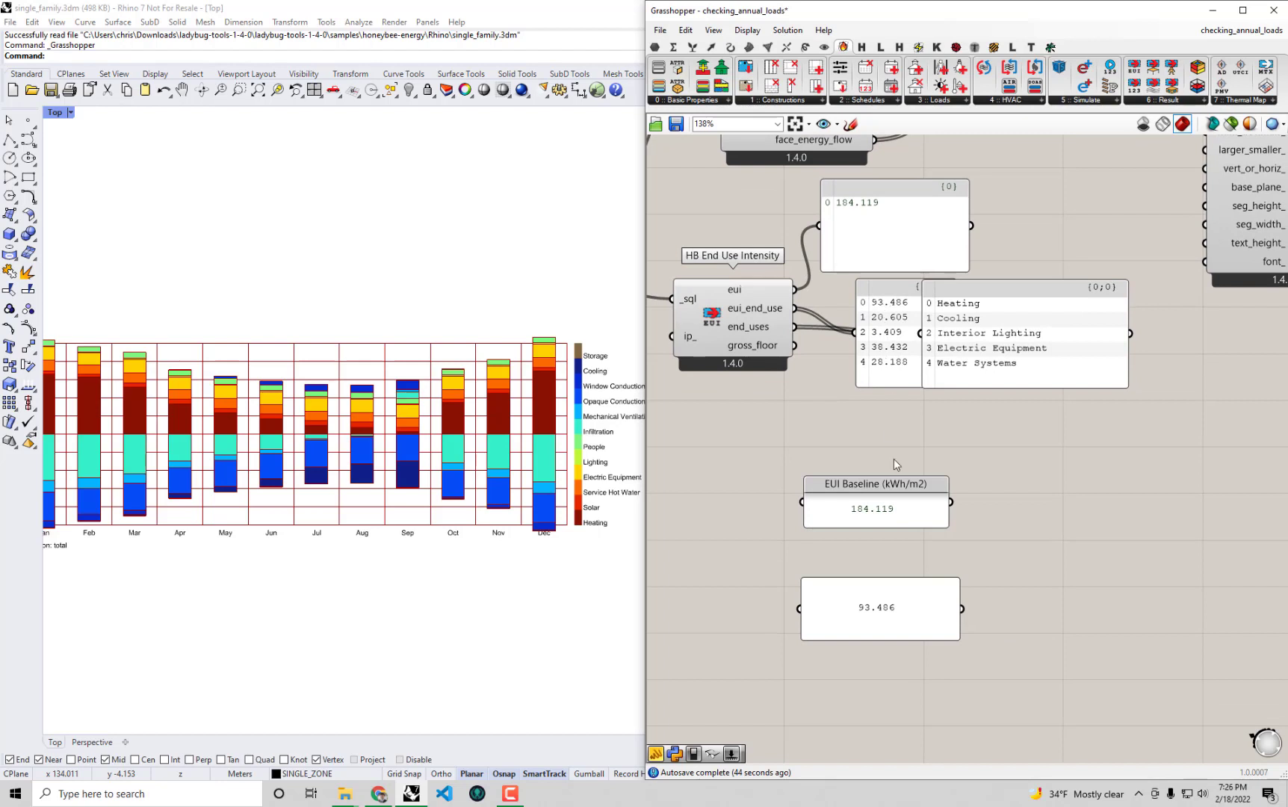
double_click(900, 609)
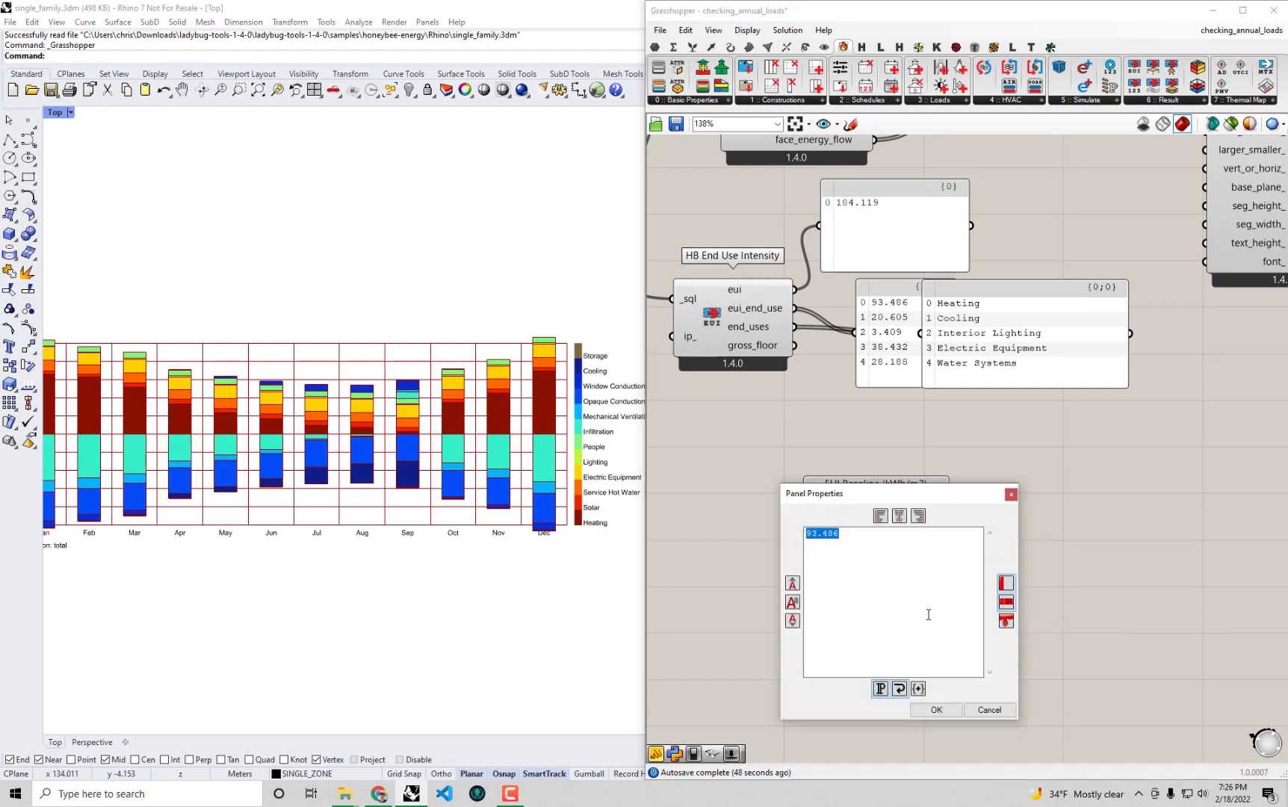
key(ctrl+v)
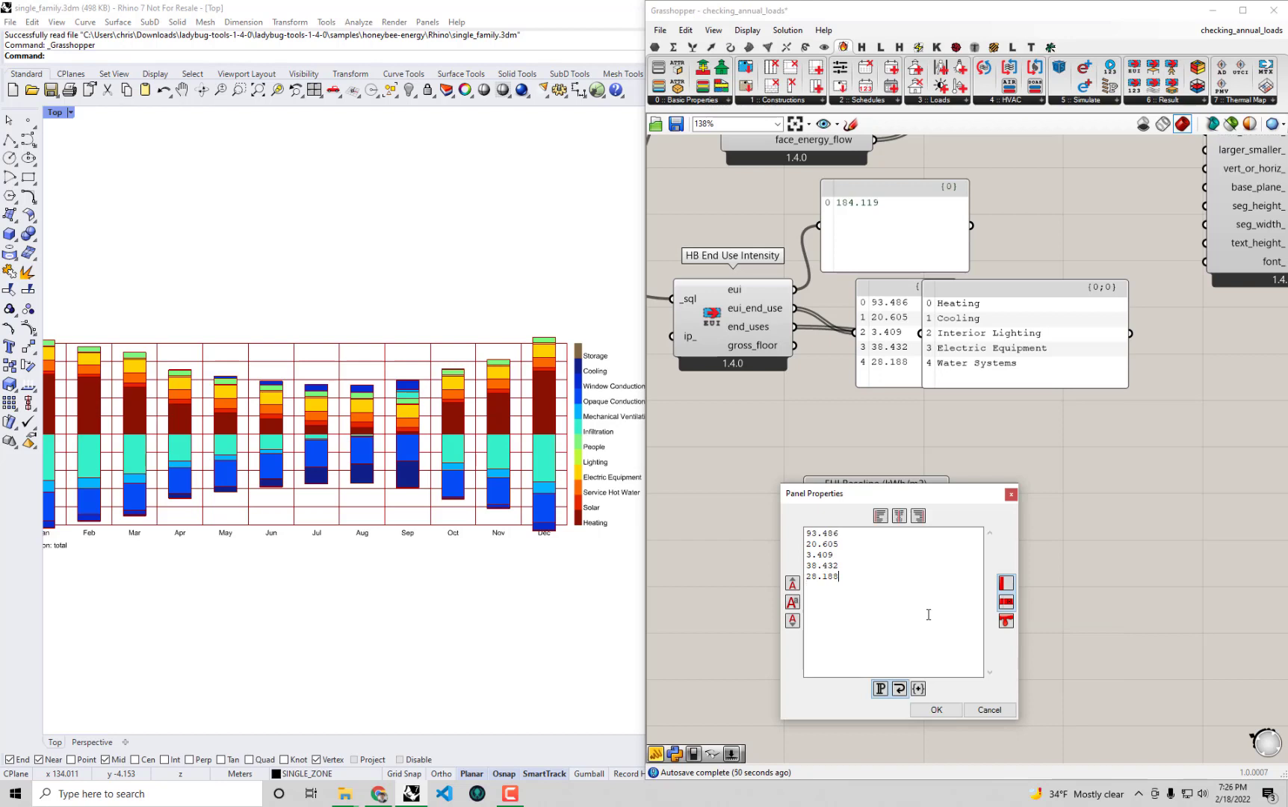
click(936, 710)
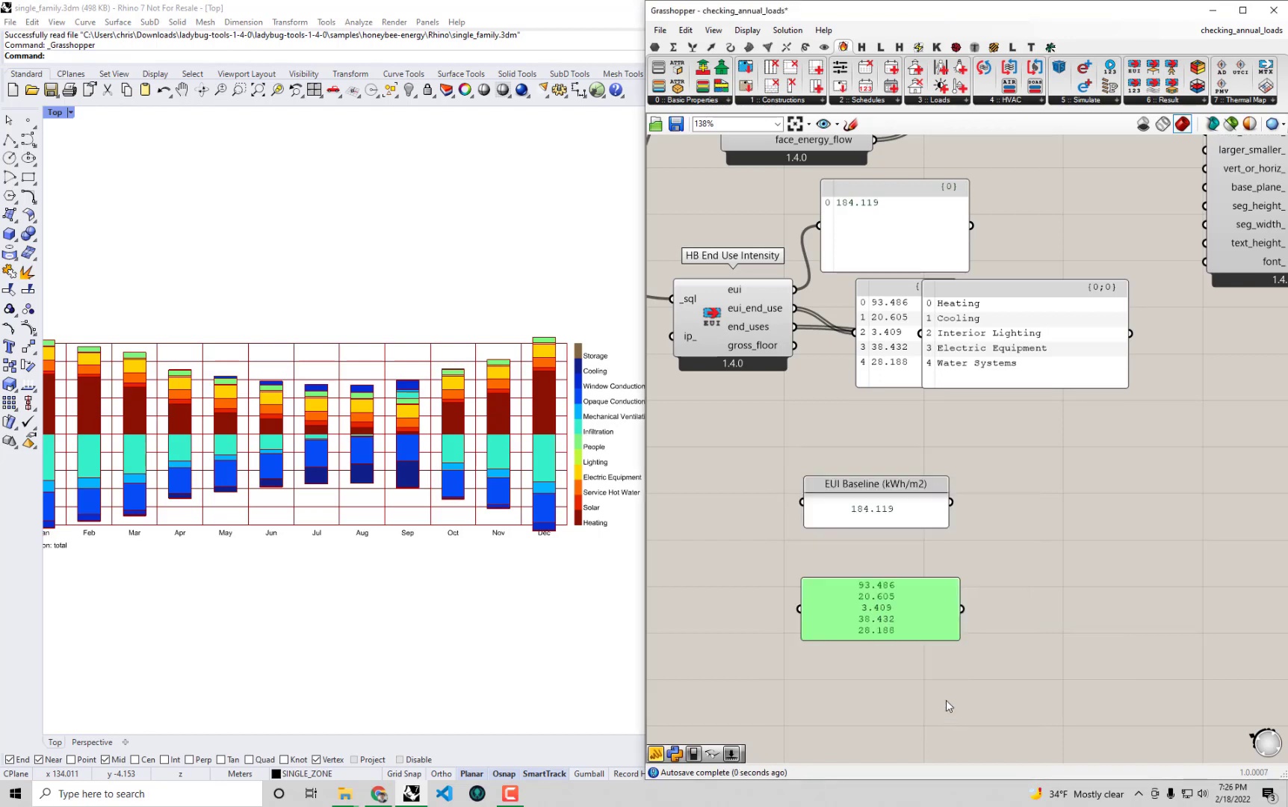
drag(959, 640, 962, 675)
Enable Multiline Data on the values panel and position it beneath EUI Baseline.
right_click(945, 626)
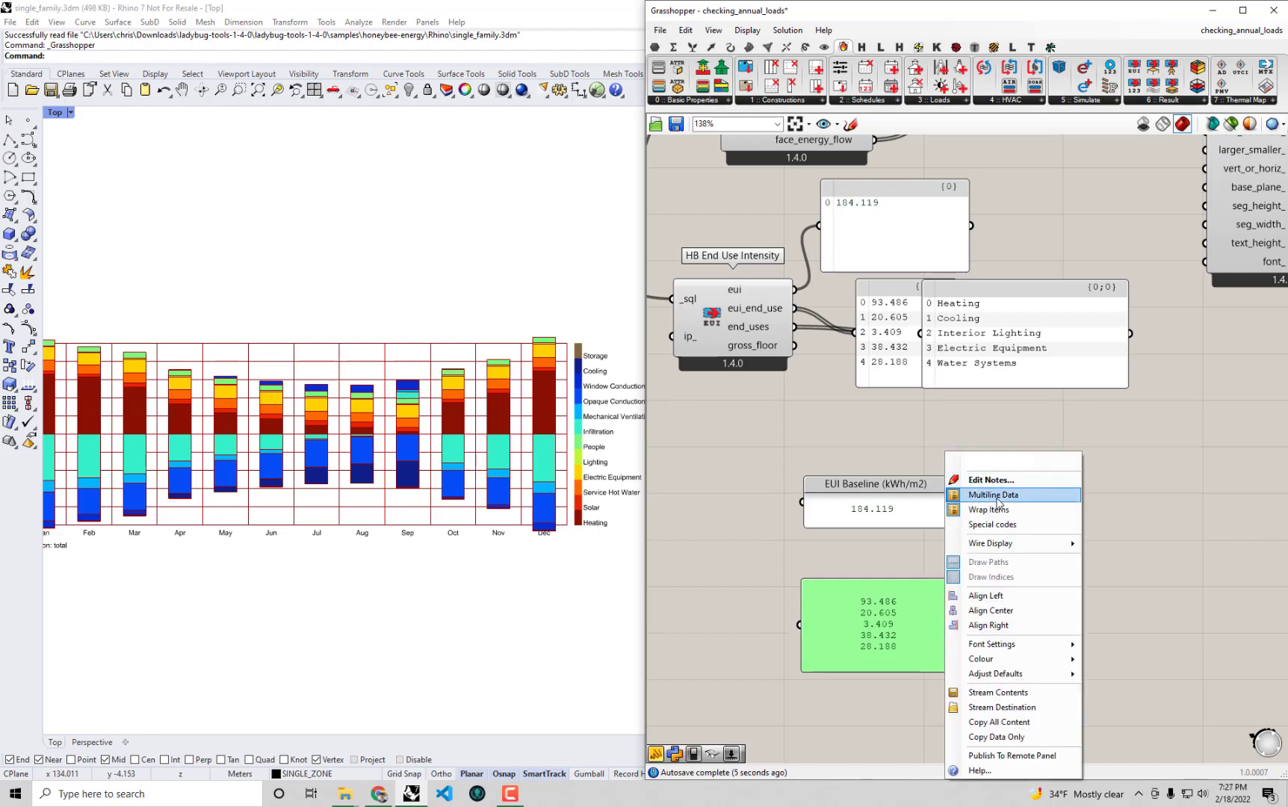
click(997, 495)
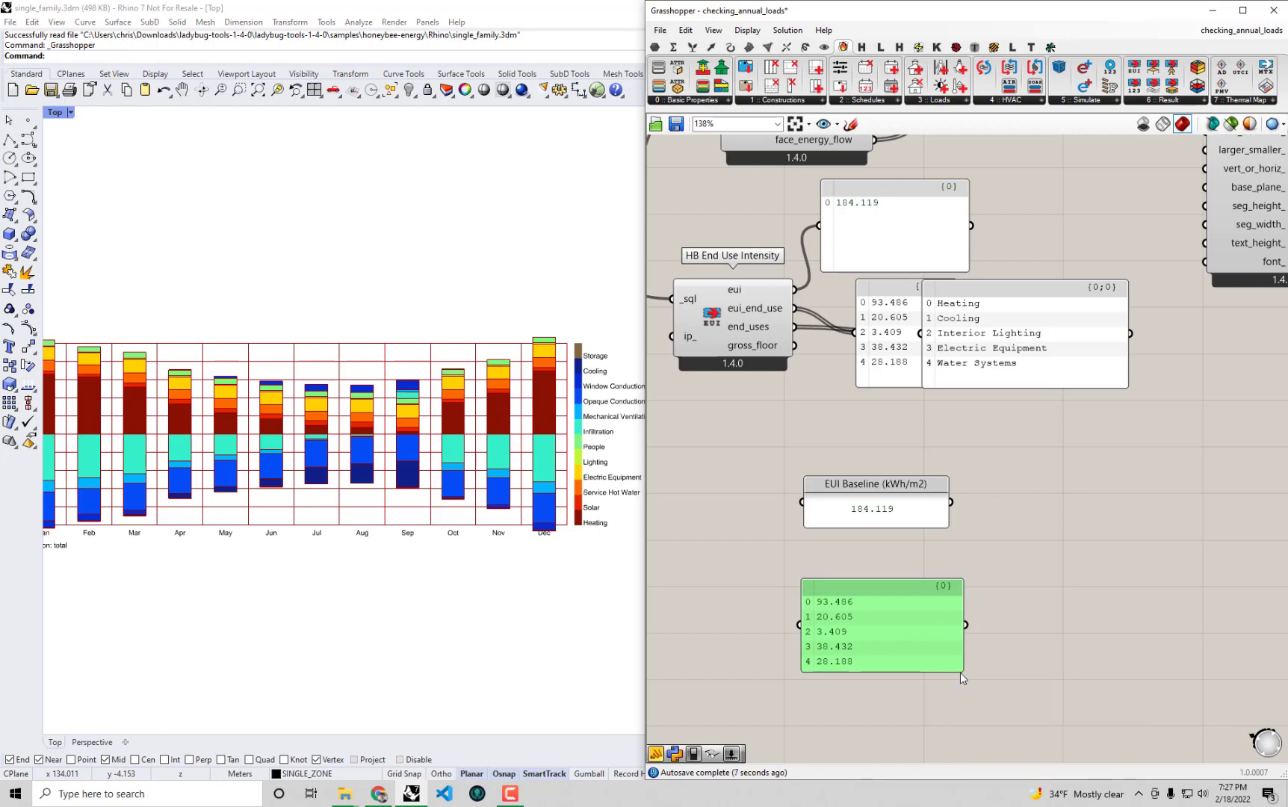
drag(962, 677, 907, 619)
click(980, 598)
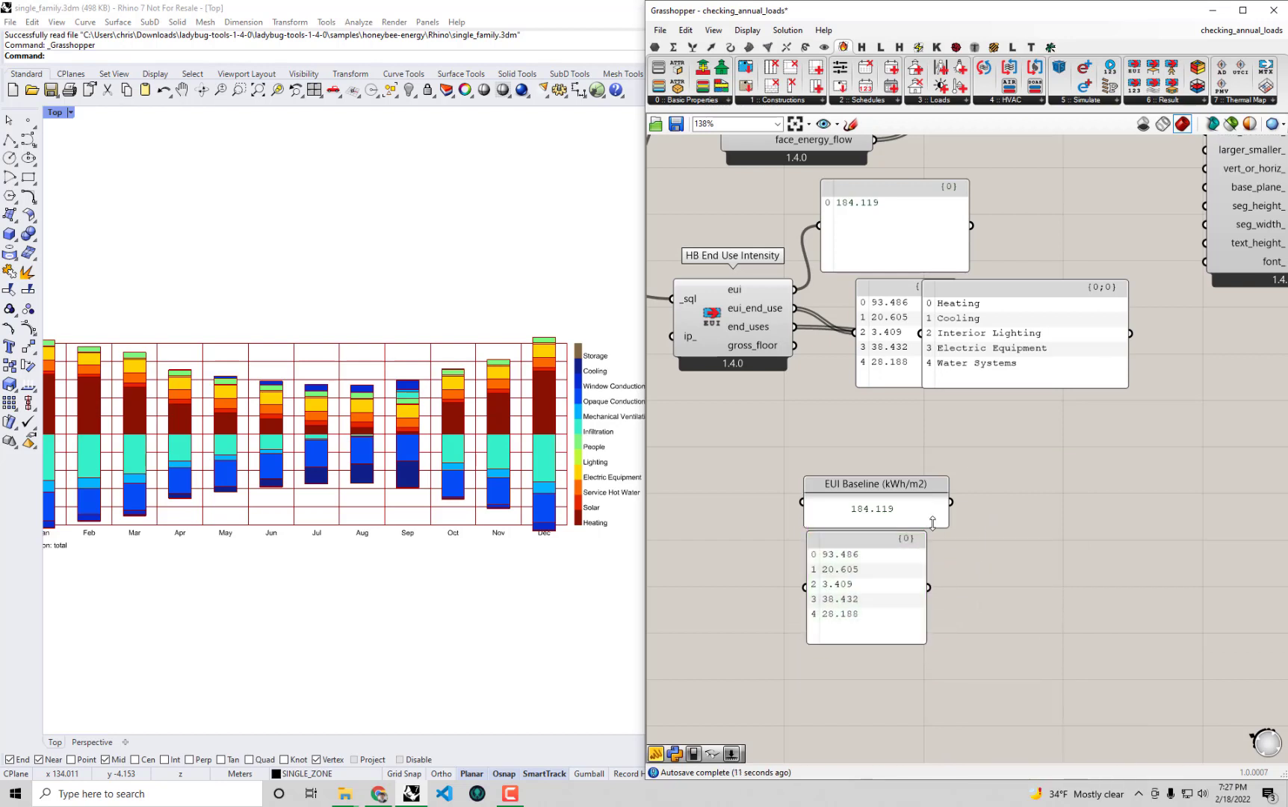
drag(932, 526, 930, 510)
drag(901, 575, 900, 568)
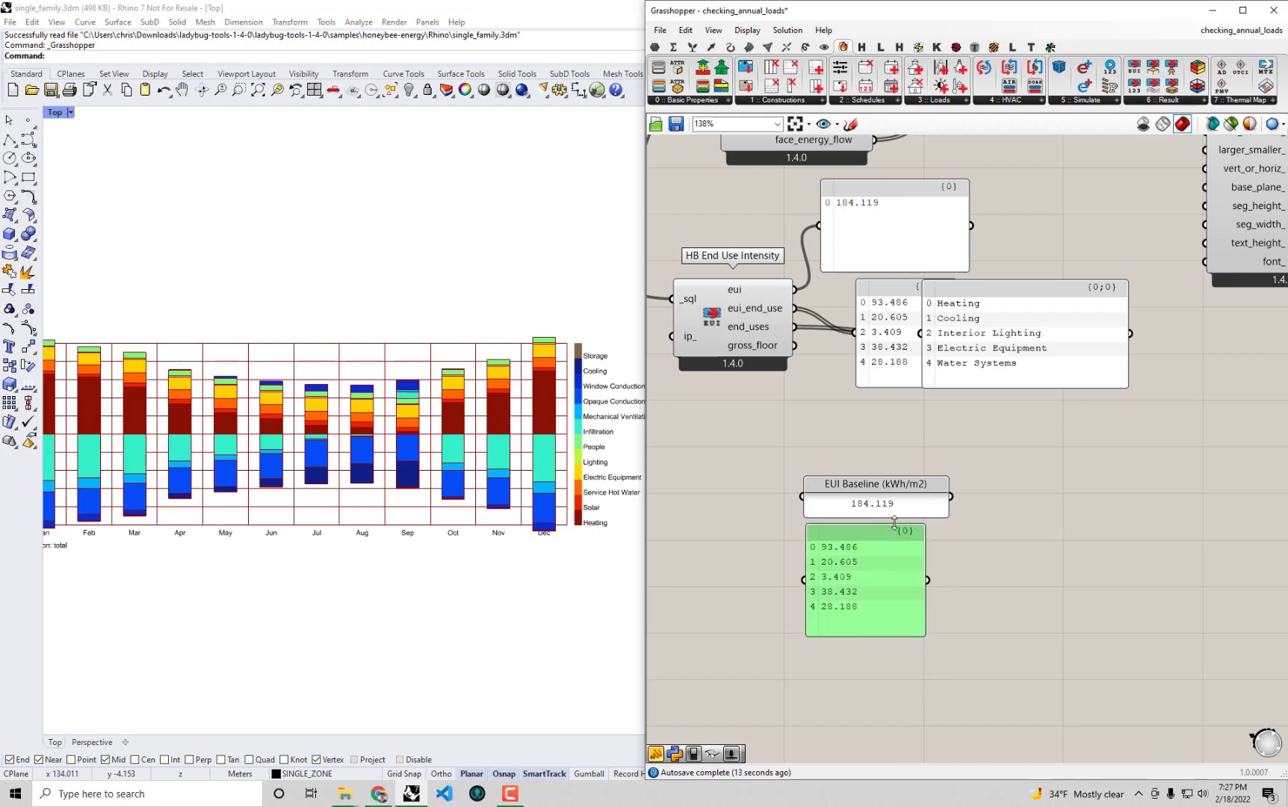
Create a panel holding the value 24 near the legend settings.
click(922, 444)
scroll(921, 443, down, 2)
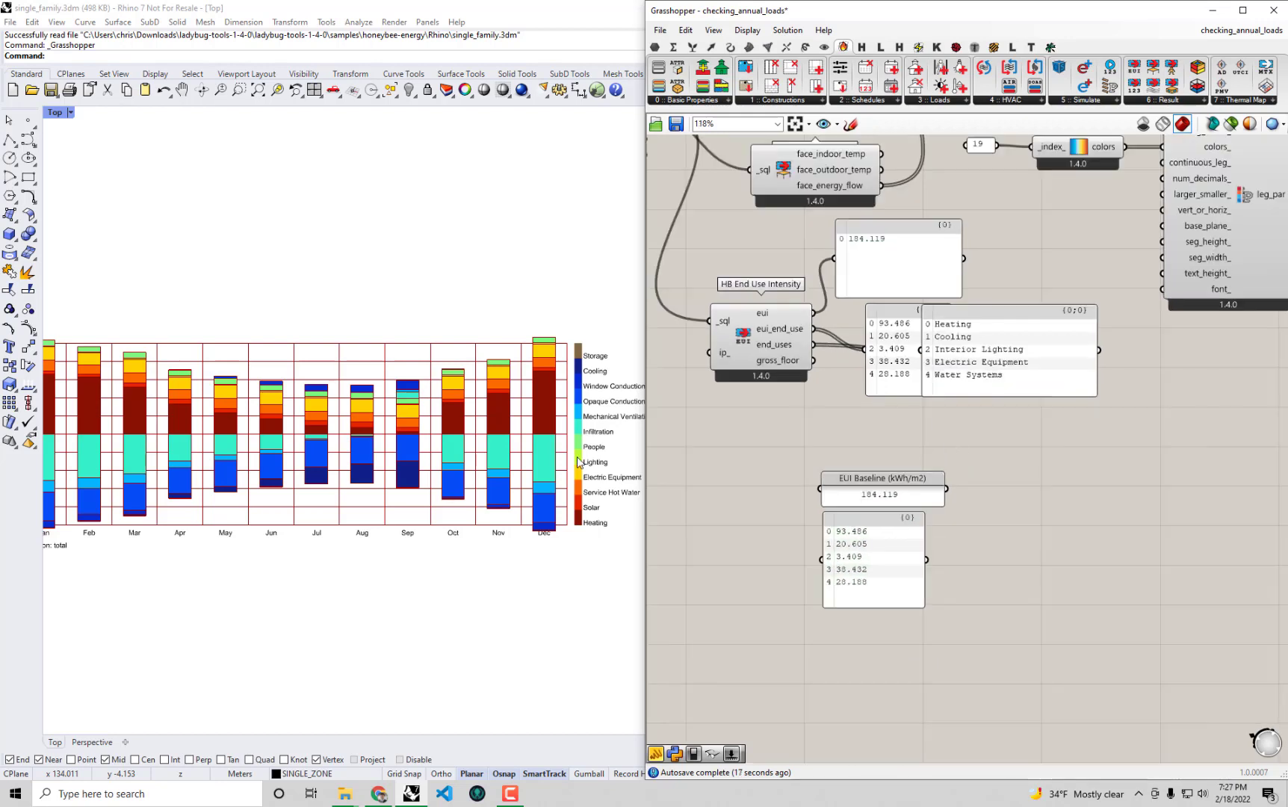
right_drag(288, 481, 416, 469)
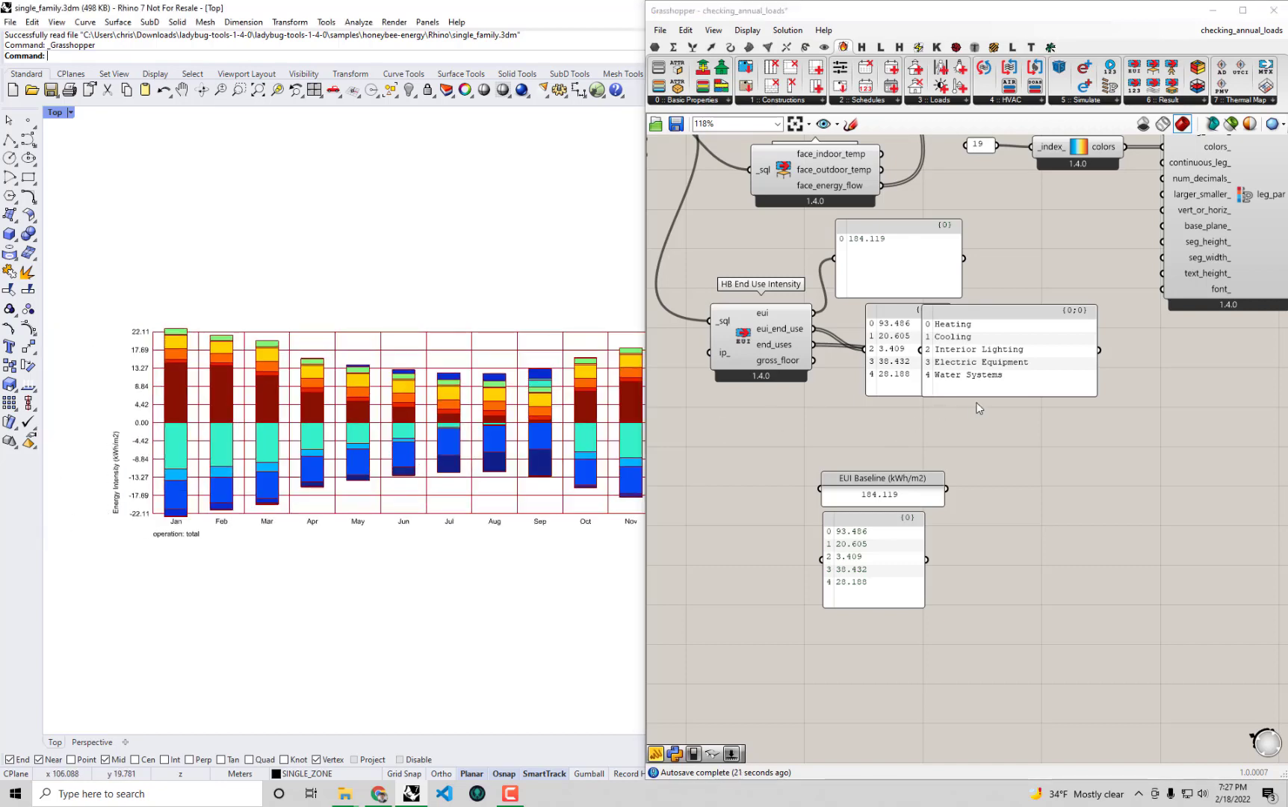
right_drag(1169, 324, 930, 483)
right_drag(412, 405, 411, 399)
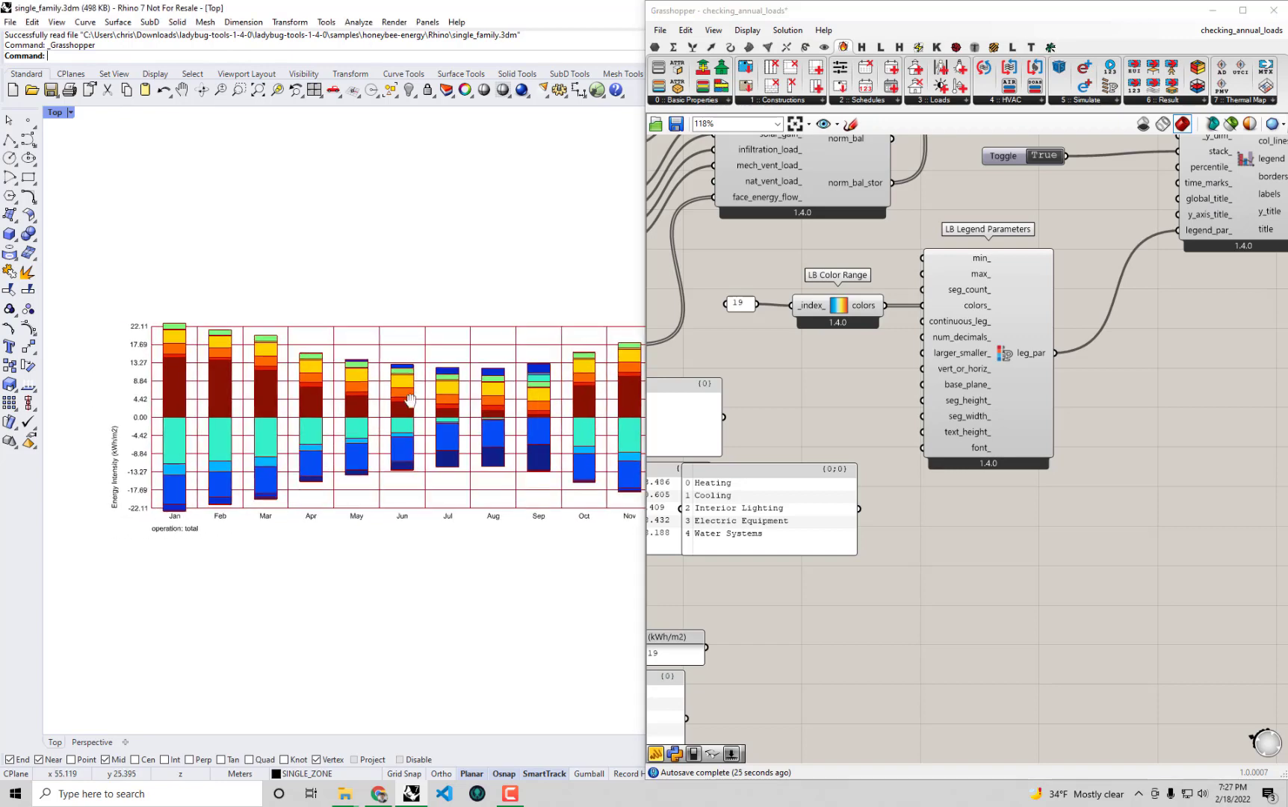
mouse_move(521, 412)
right_down()
mouse_move(503, 423)
mouse_move(523, 417)
right_up()
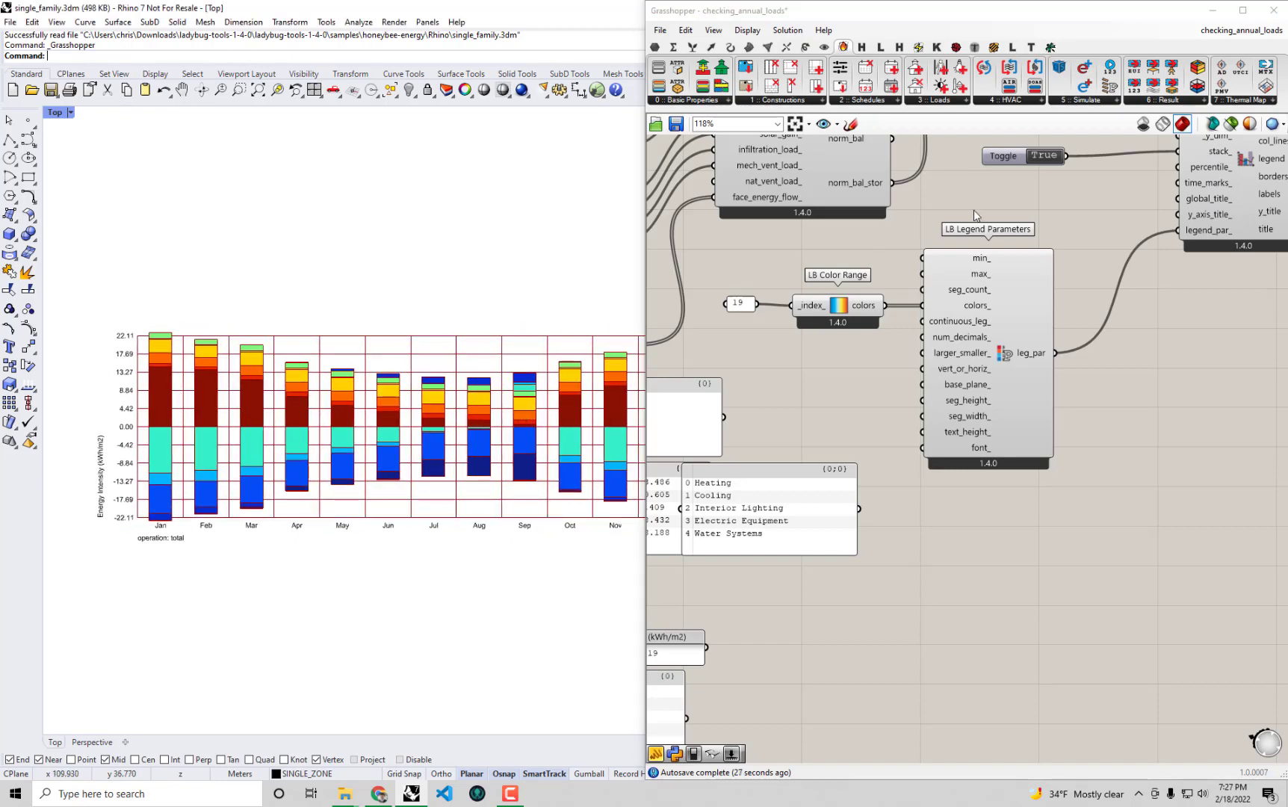
double_click(870, 256)
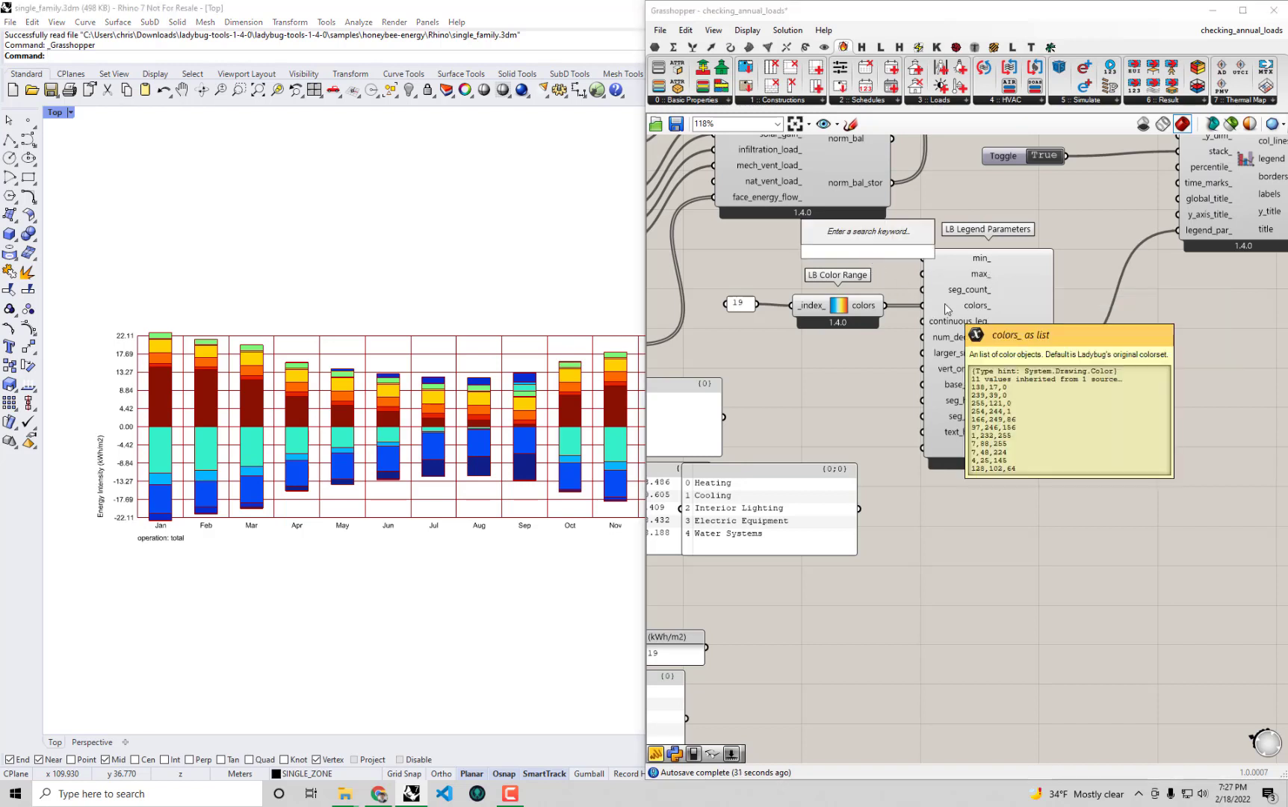
text("24)
key(Return)
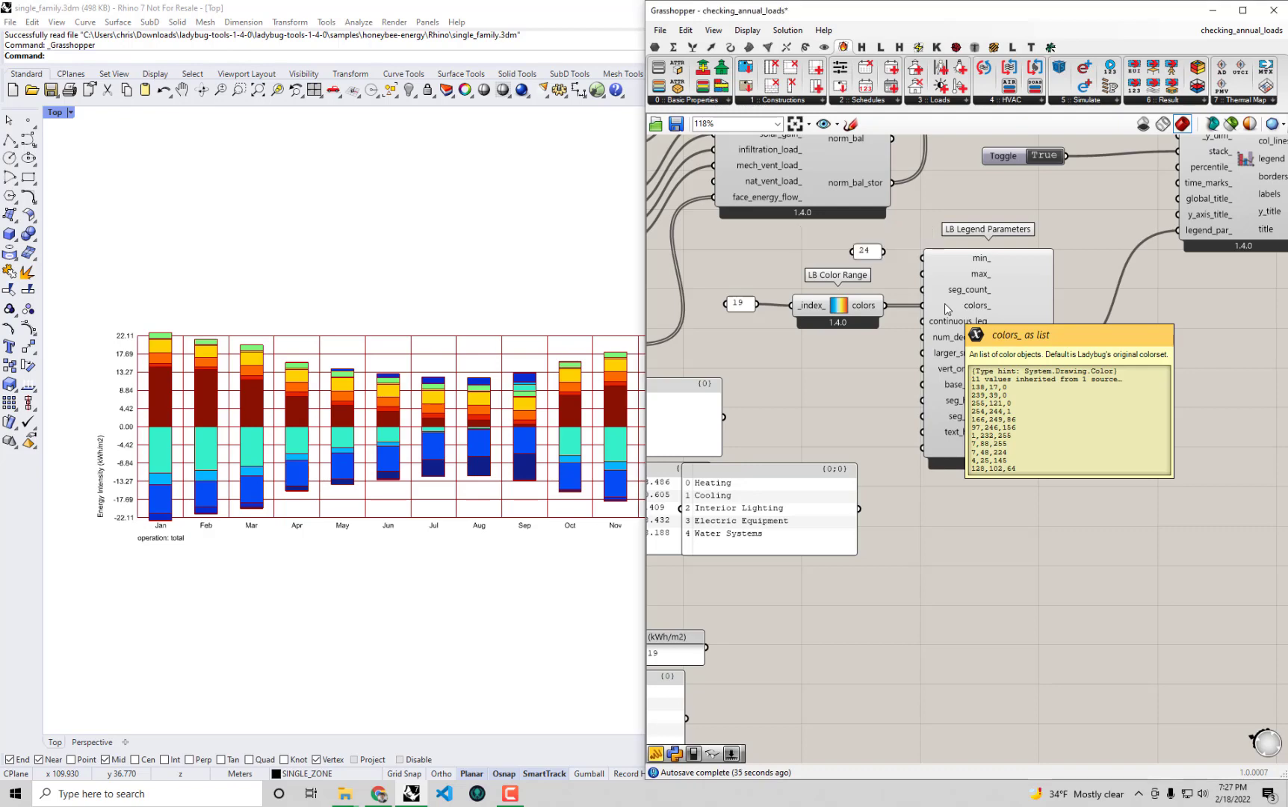
Wire the 24 panel into LB Legend Parameters' max_ input.
right_drag(1146, 161, 1120, 318)
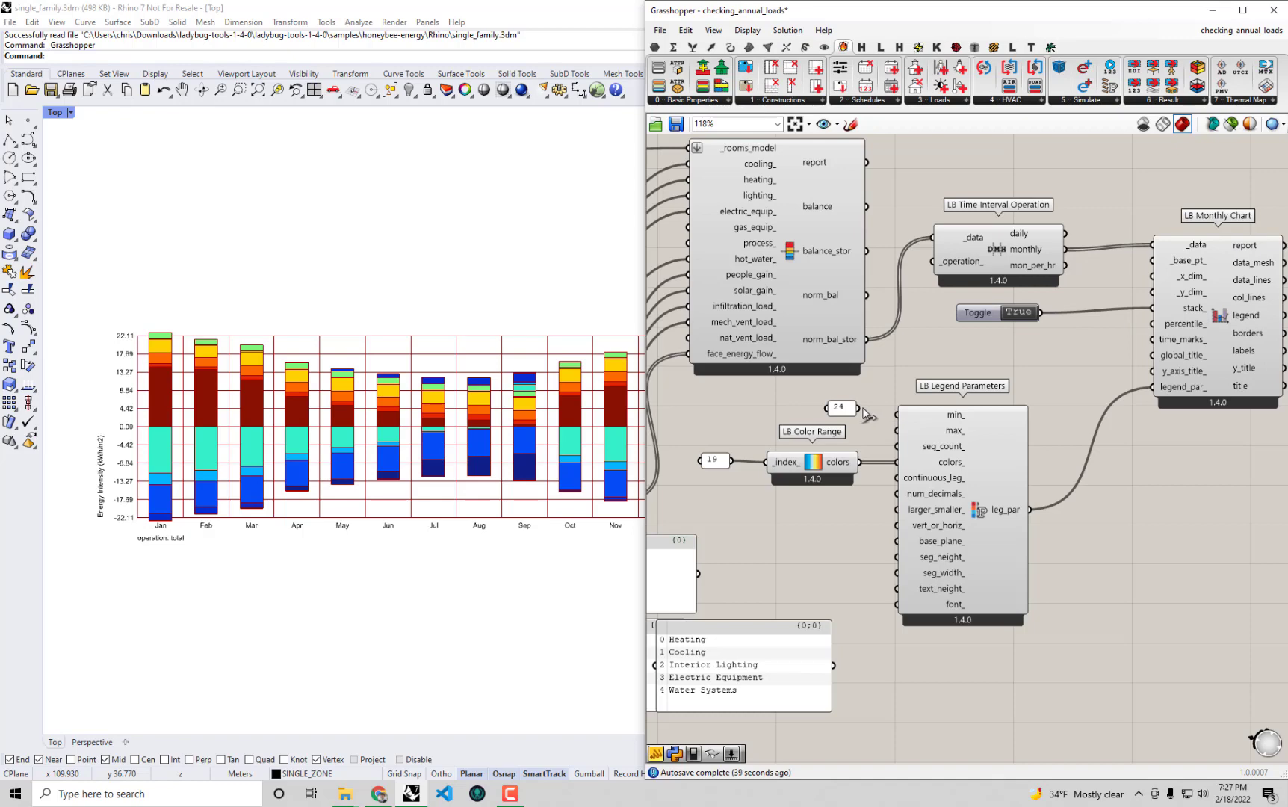
drag(864, 411, 898, 431)
right_drag(297, 548, 279, 535)
scroll(178, 465, up, 3)
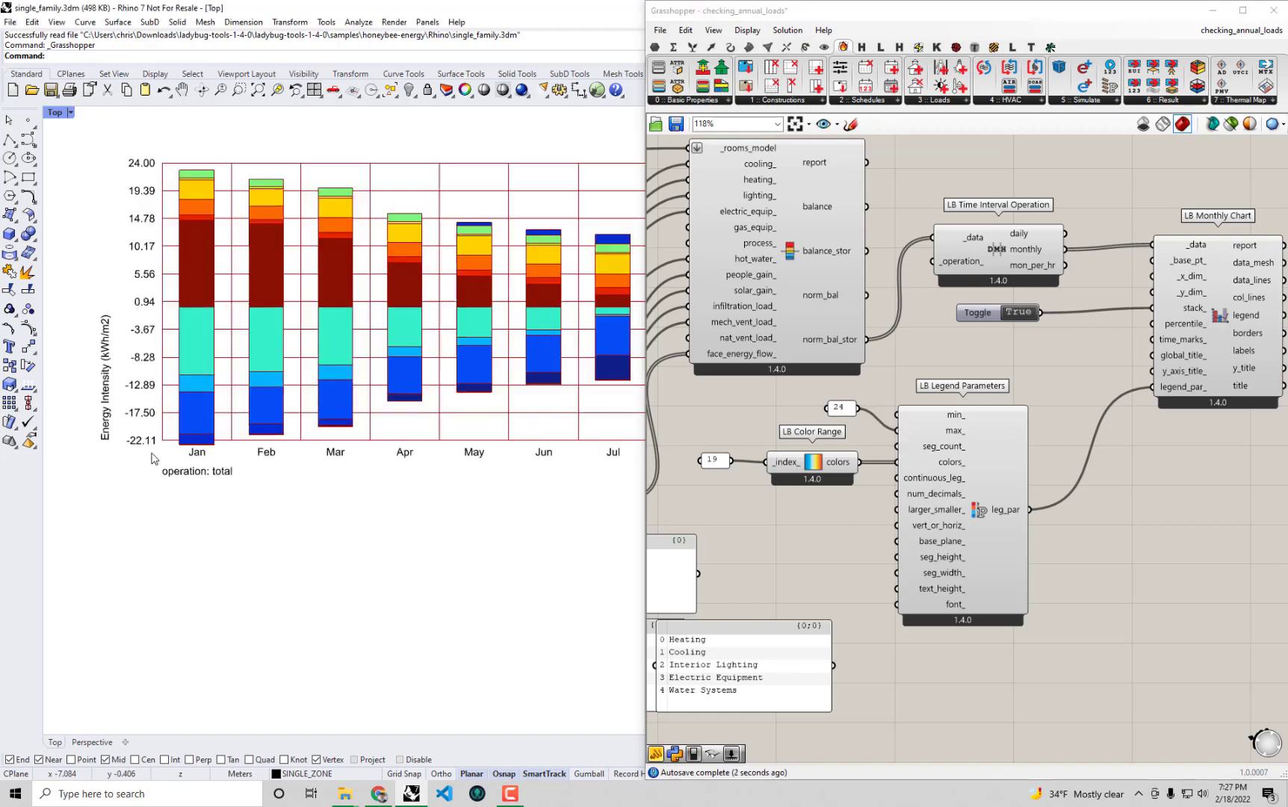
Add a Negative component next to the 24 panel.
scroll(200, 467, down, 3)
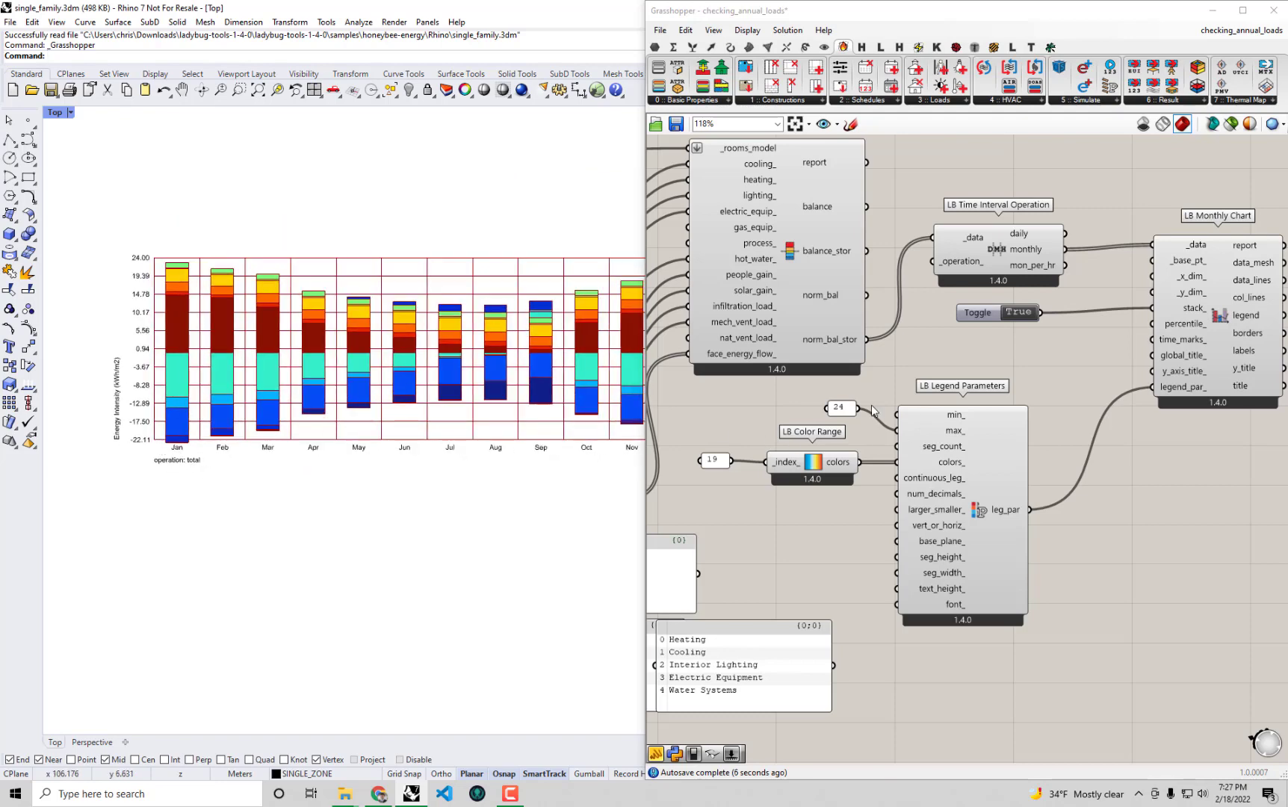
drag(838, 406, 766, 409)
double_click(826, 388)
mouse_move(962, 416)
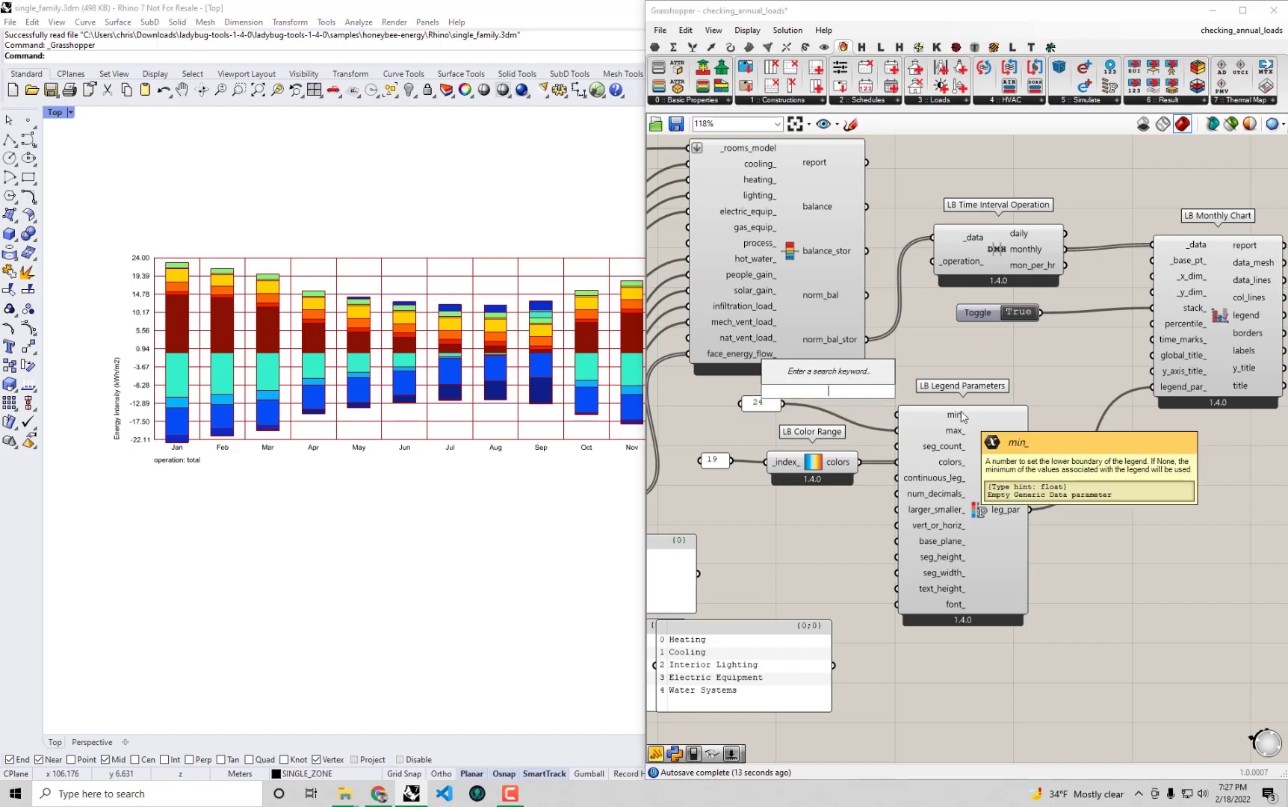
text(neg)
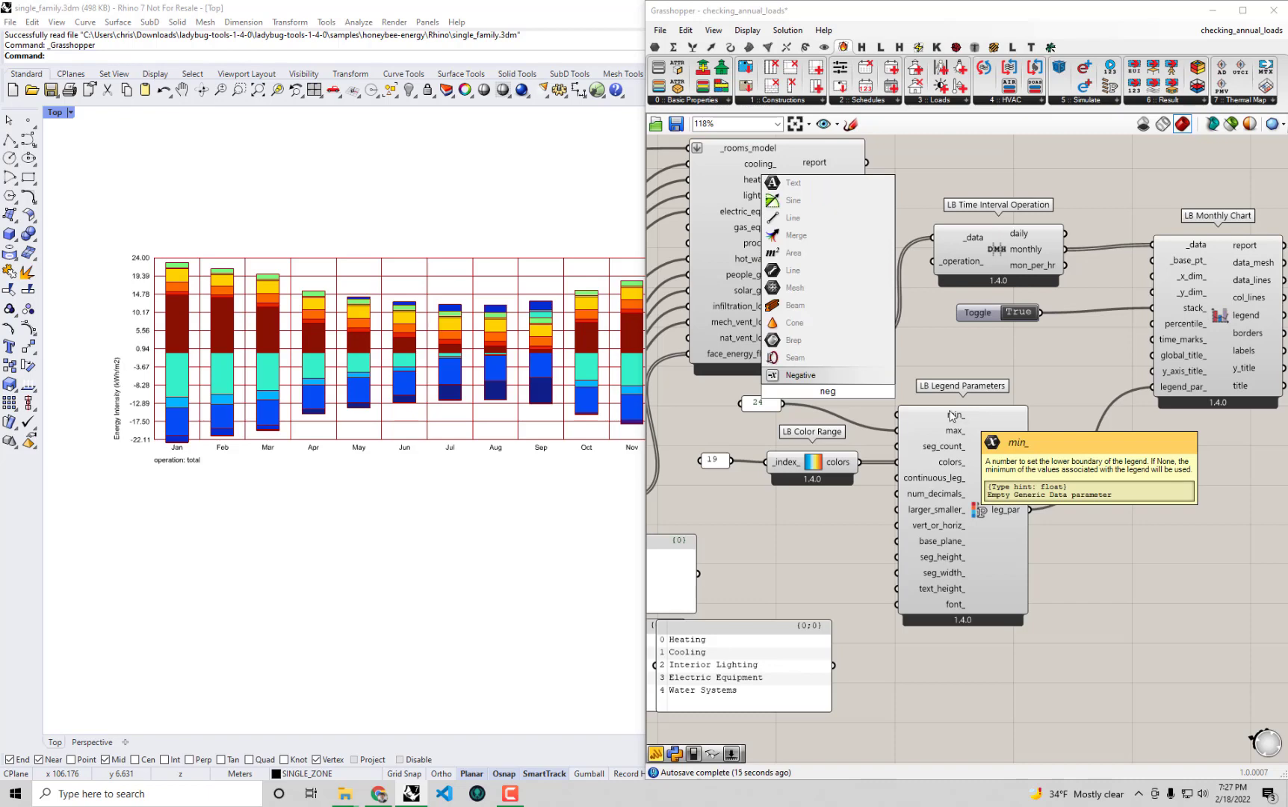
click(869, 381)
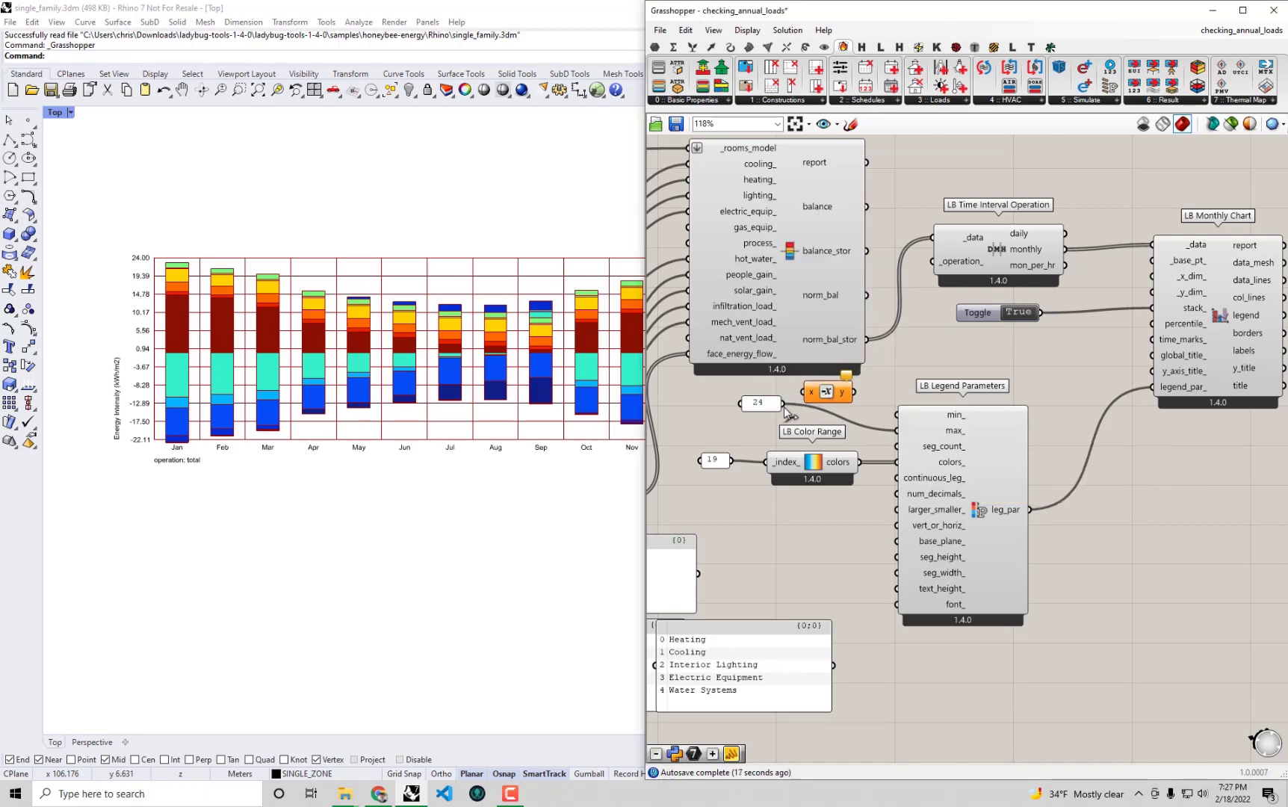
Feed 24 into Negative's x and connect its y to the legend's min_ input.
drag(762, 414, 732, 423)
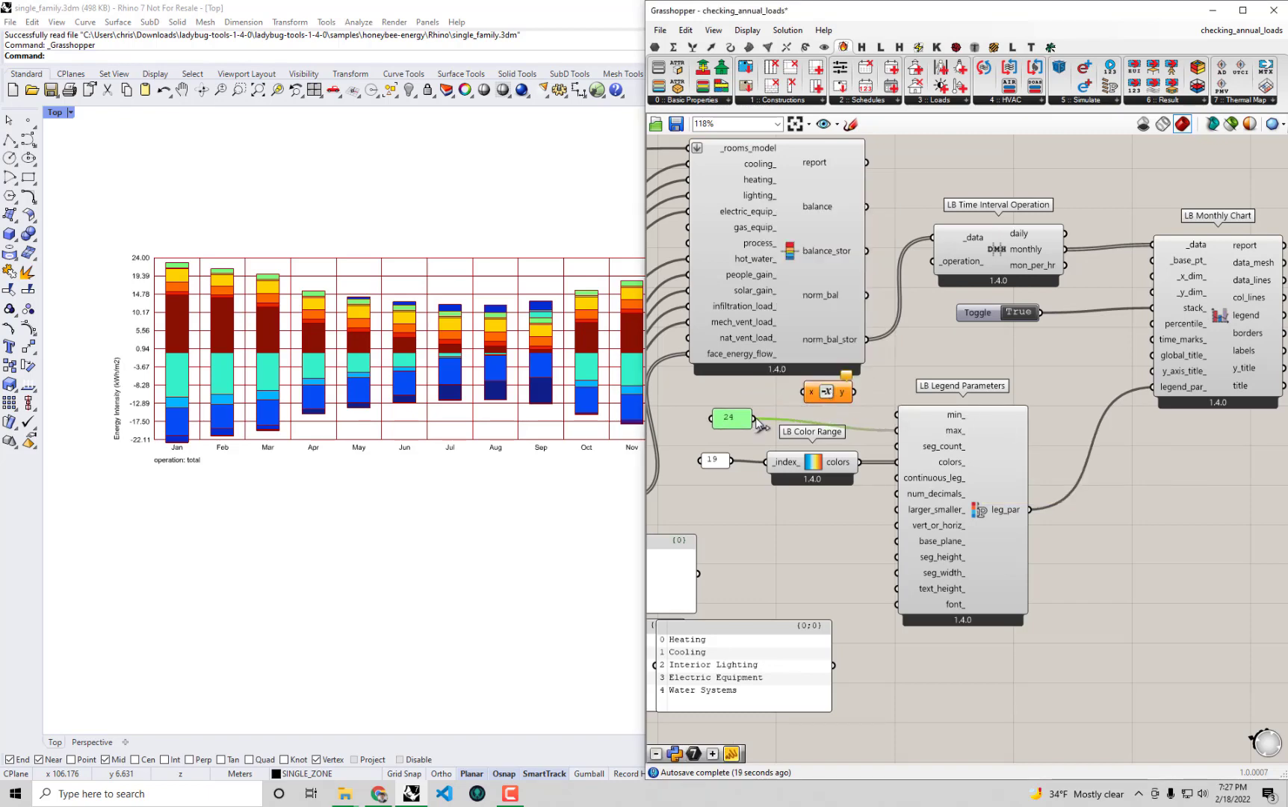
drag(801, 397, 805, 392)
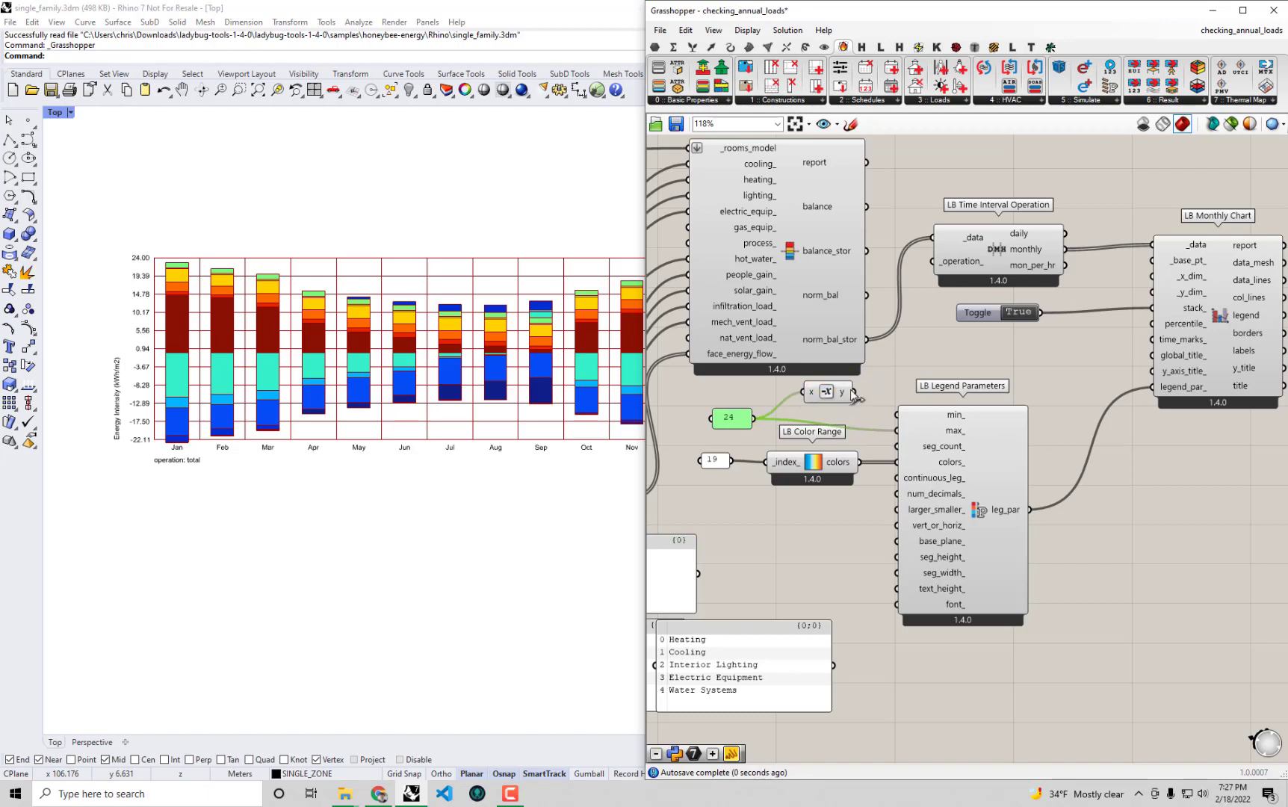
drag(814, 463, 815, 474)
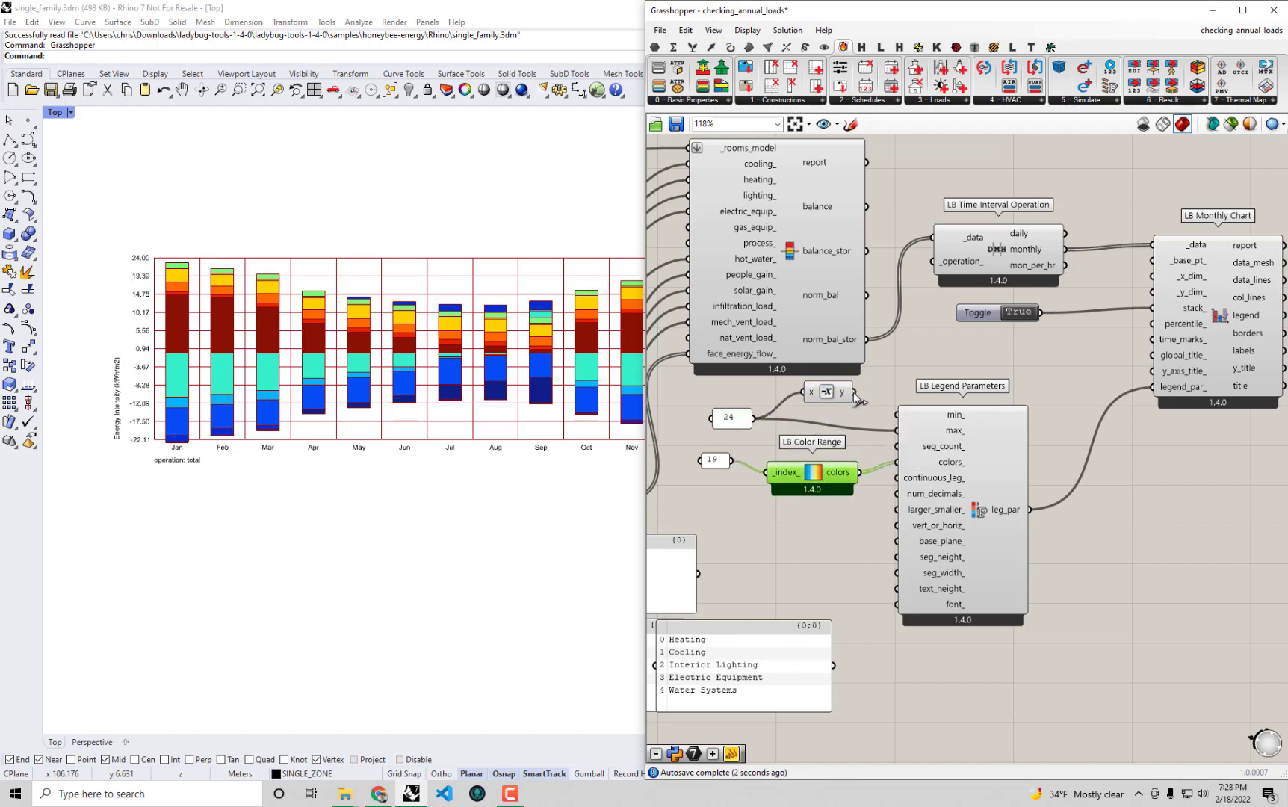
drag(854, 392, 899, 430)
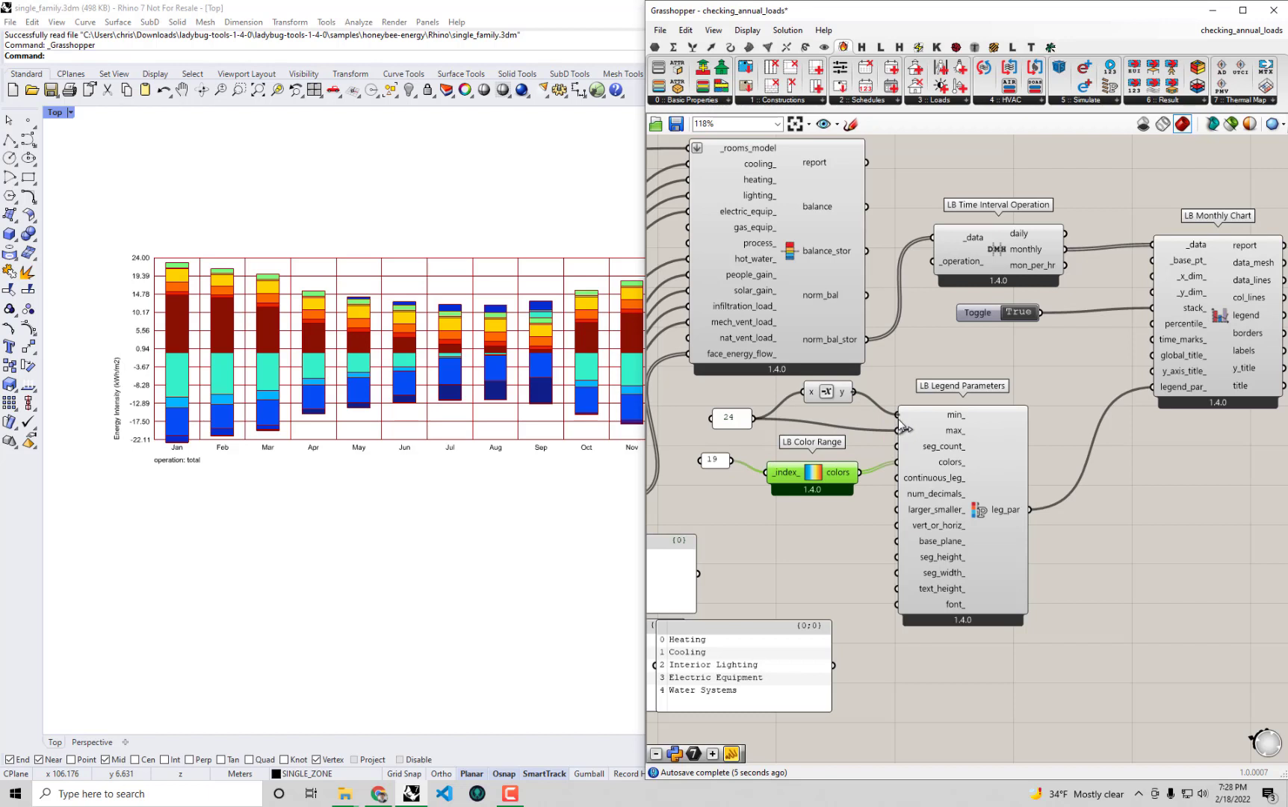
click(1148, 510)
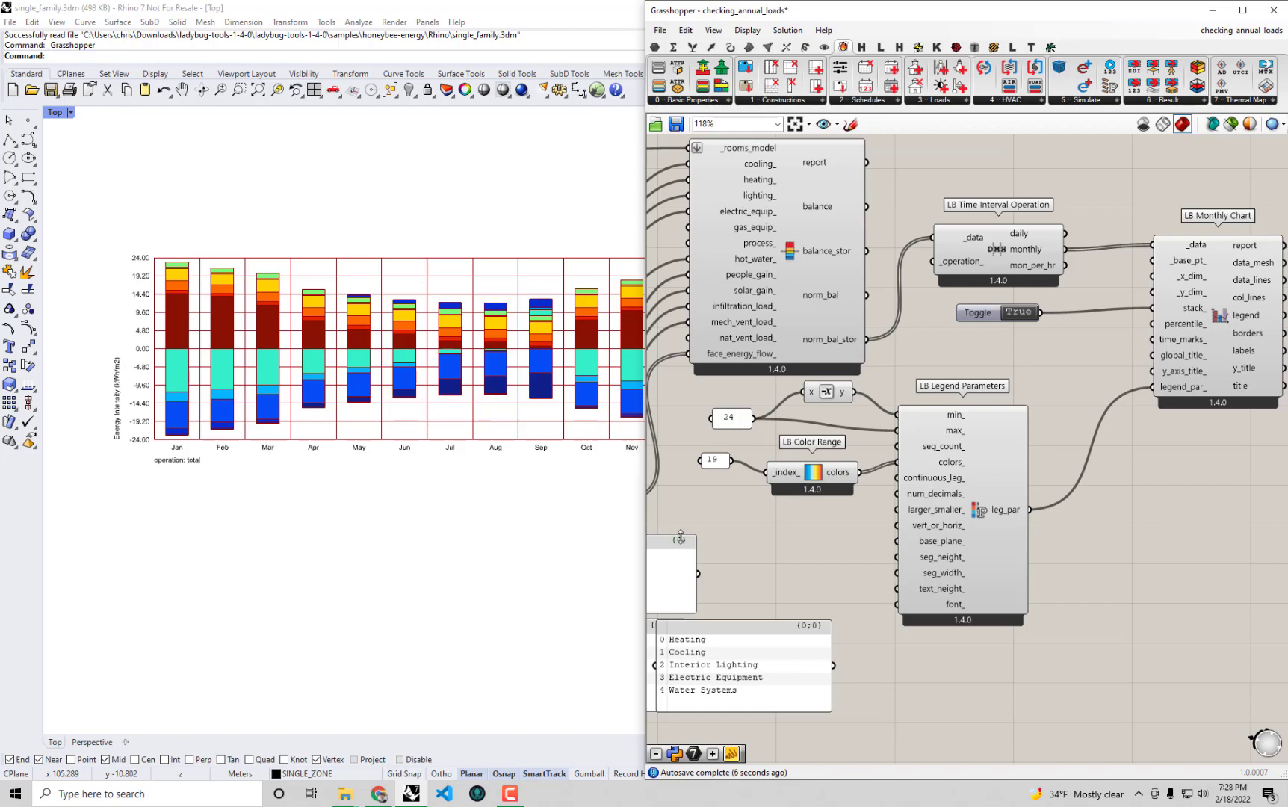
mouse_move(541, 488)
right_down()
mouse_move(408, 487)
mouse_move(543, 495)
right_up()
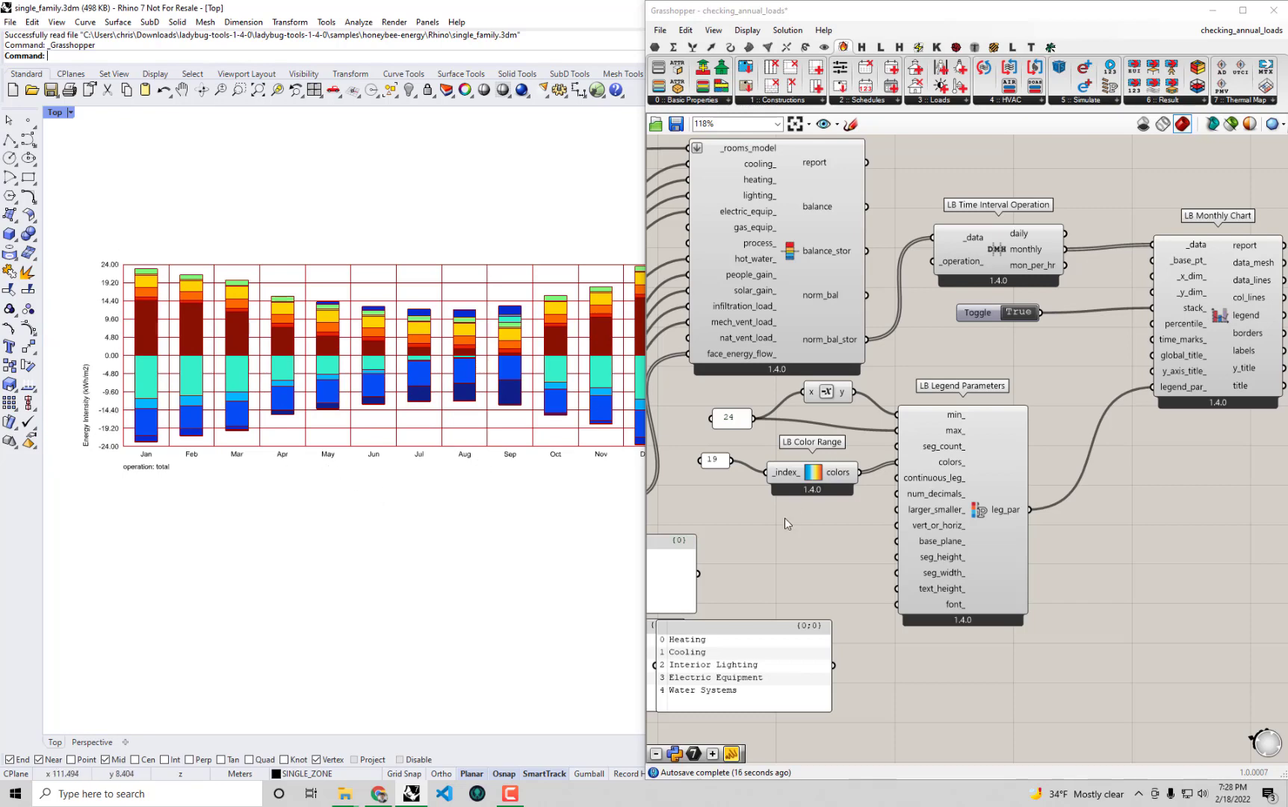
Shorten the 184.119 panel by its bottom edge and move it slightly down.
scroll(939, 479, down, 2)
right_drag(939, 478, 979, 429)
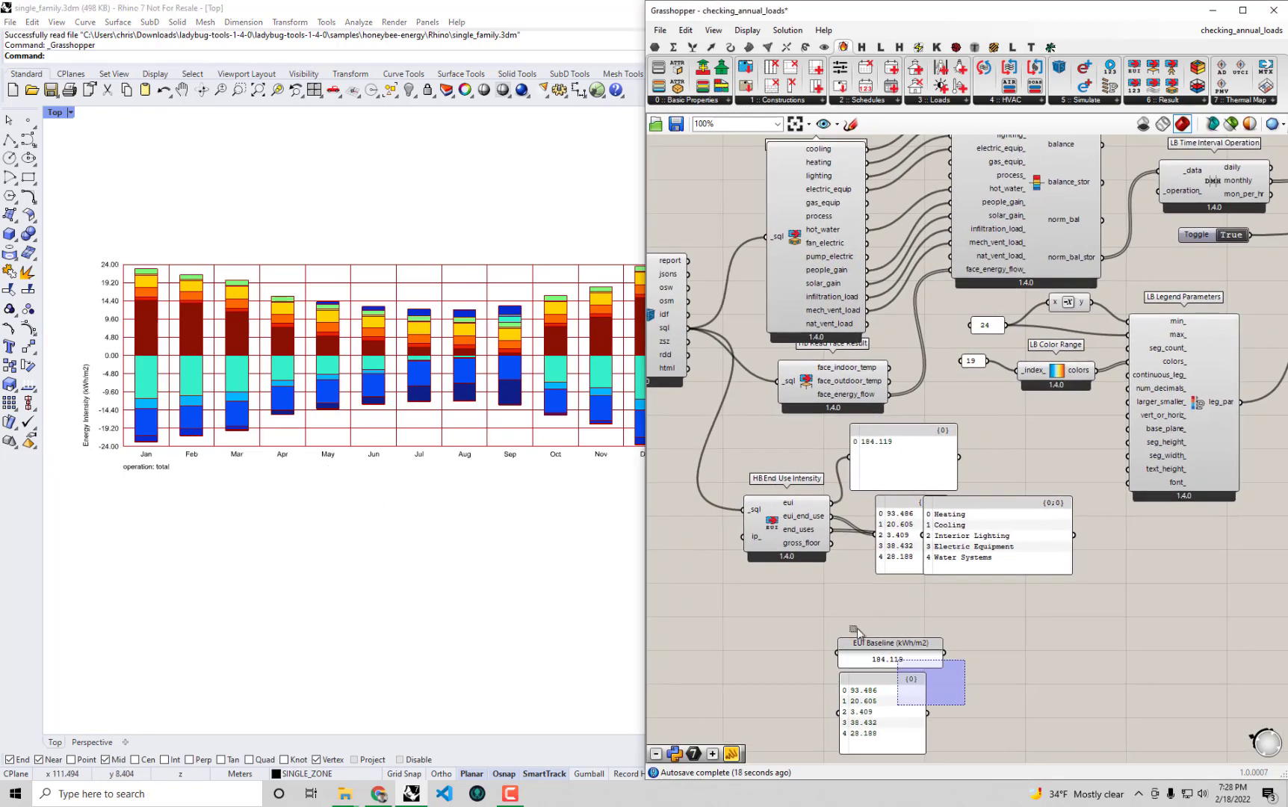
drag(855, 629, 853, 624)
scroll(1006, 667, down, 1)
click(1006, 666)
right_drag(1006, 667, 824, 467)
mouse_move(835, 499)
mouse_down()
mouse_move(847, 461)
mouse_move(847, 482)
mouse_up()
right_drag(1117, 364, 1066, 389)
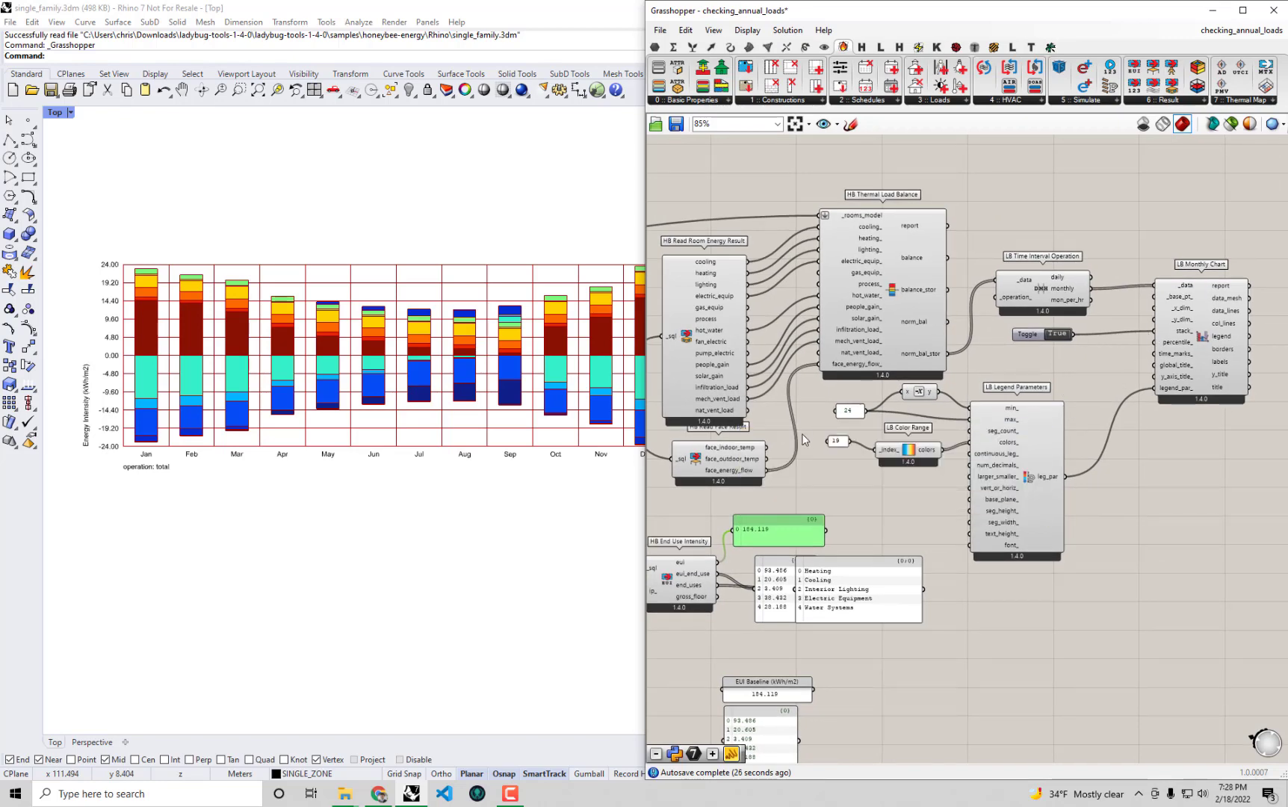
Pan left to the HB Model to OSM run toggle.
right_drag(806, 439, 897, 425)
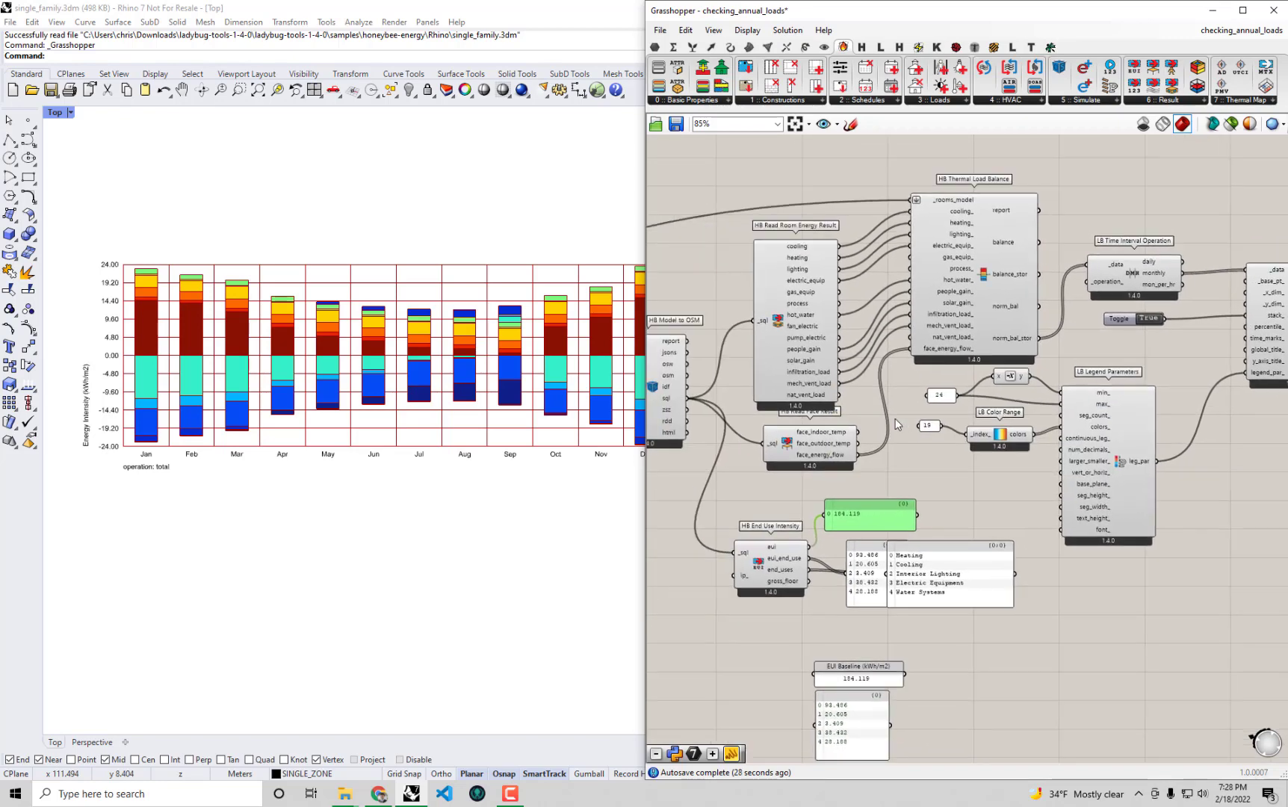
right_drag(740, 487, 884, 477)
drag(770, 457, 778, 457)
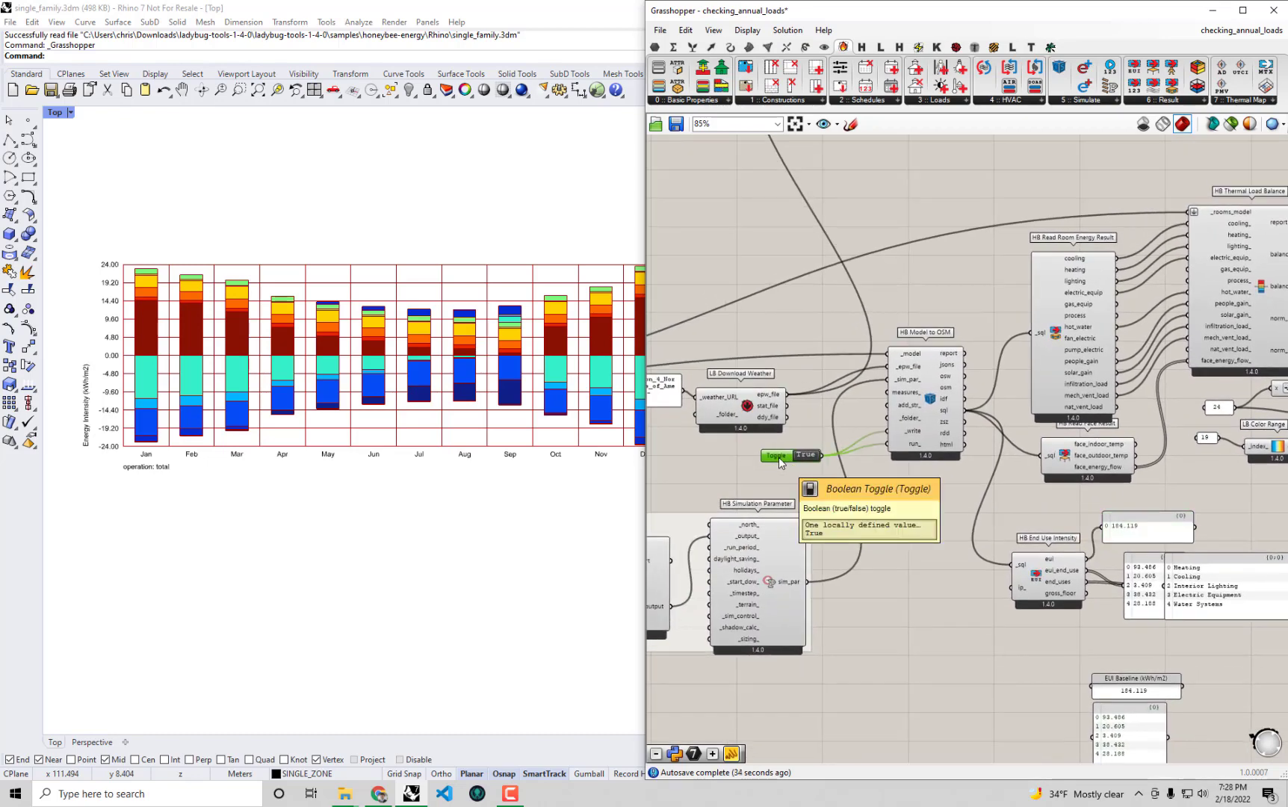
Set the Boolean Toggle on HB Model to OSM's run_ input to False.
scroll(892, 414, up, 3)
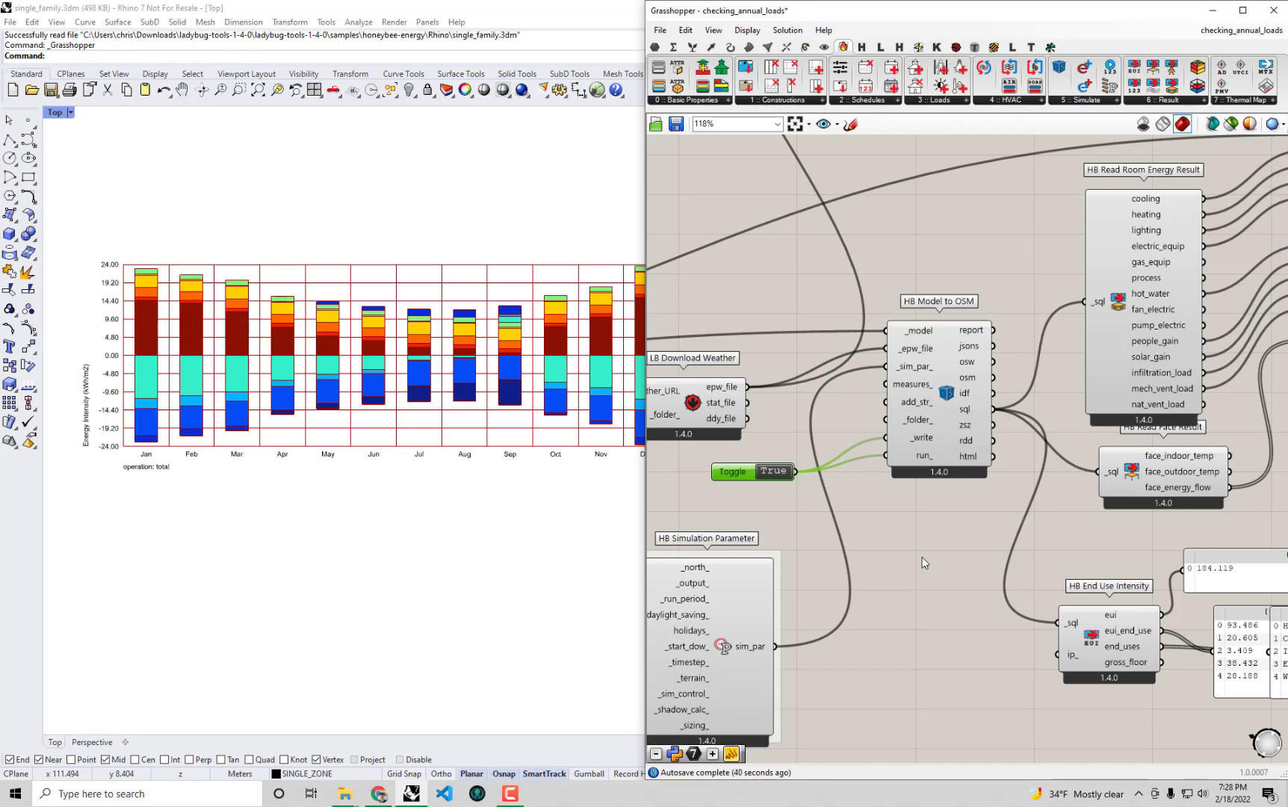
double_click(774, 472)
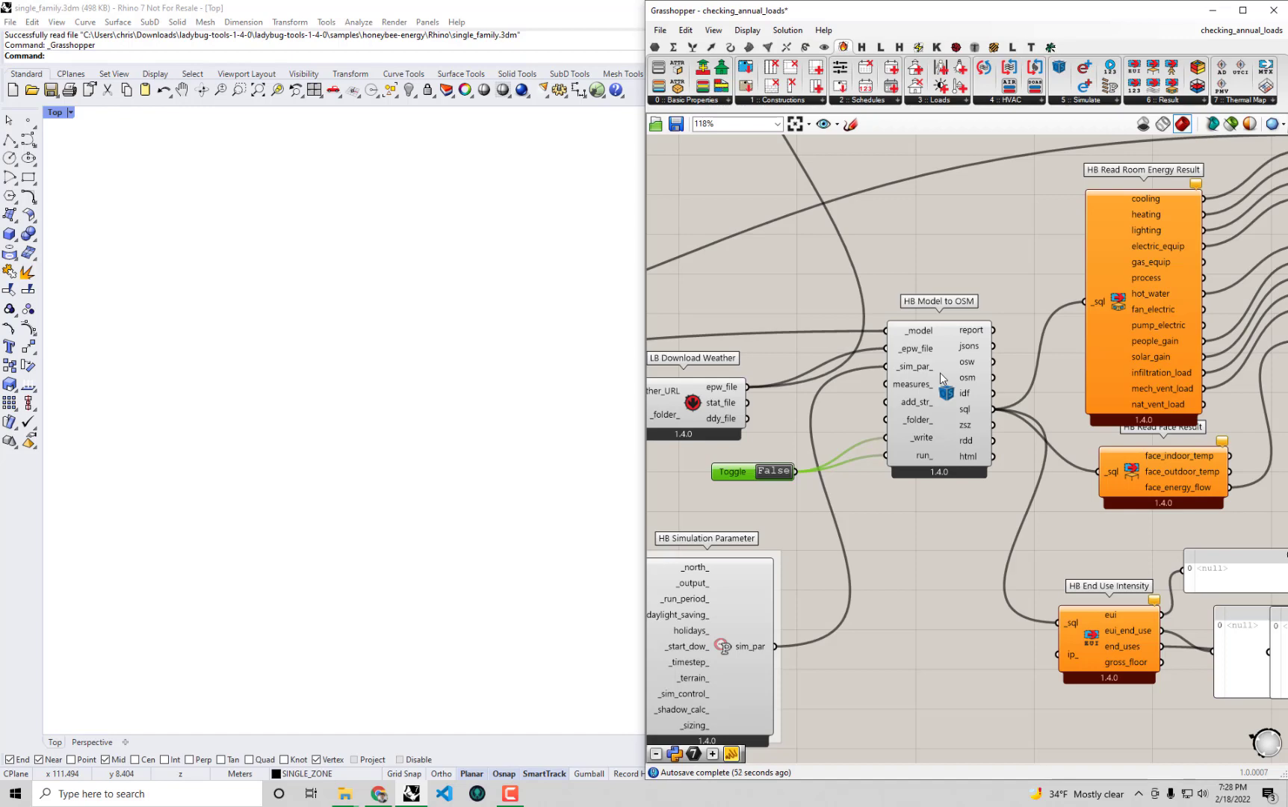
Window-select HB Annual Loads together with its toggle and delete them.
scroll(959, 246, down, 3)
right_drag(950, 222, 966, 407)
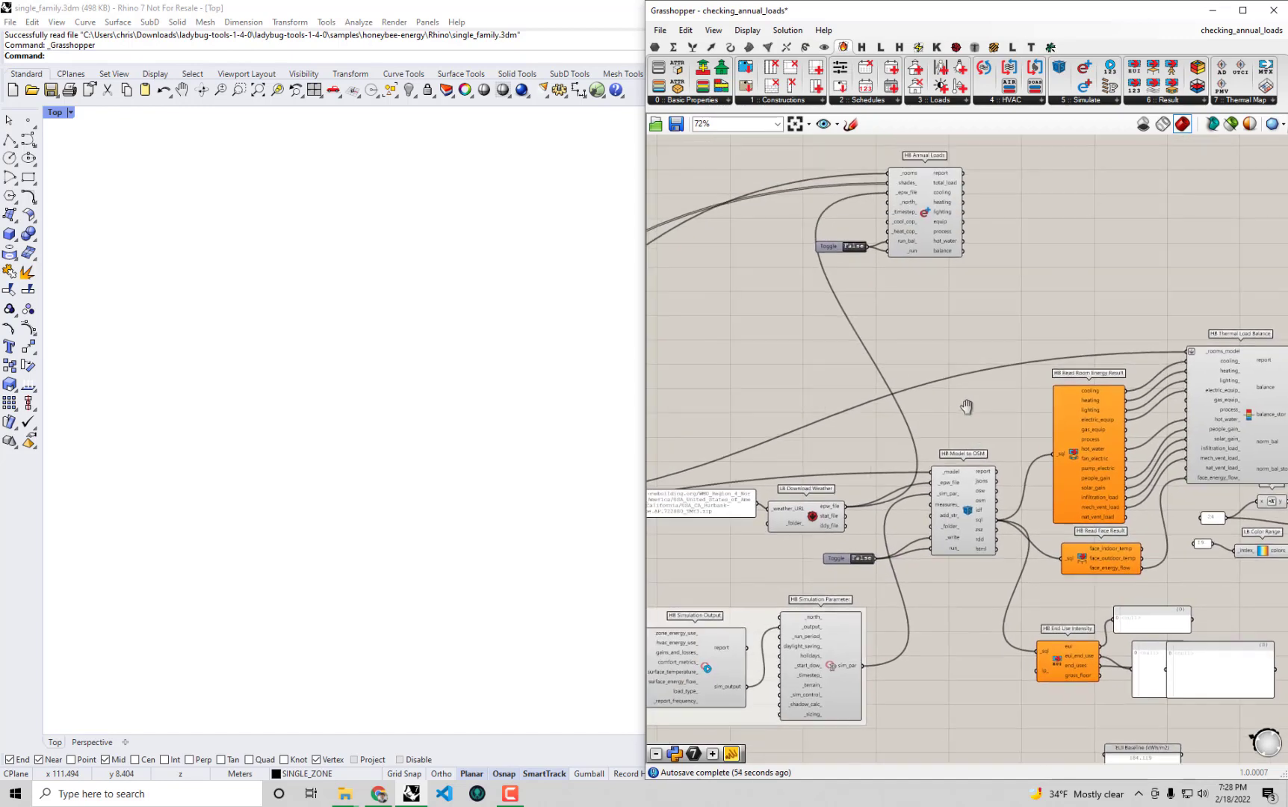
drag(984, 292, 786, 195)
right_drag(1041, 314, 912, 296)
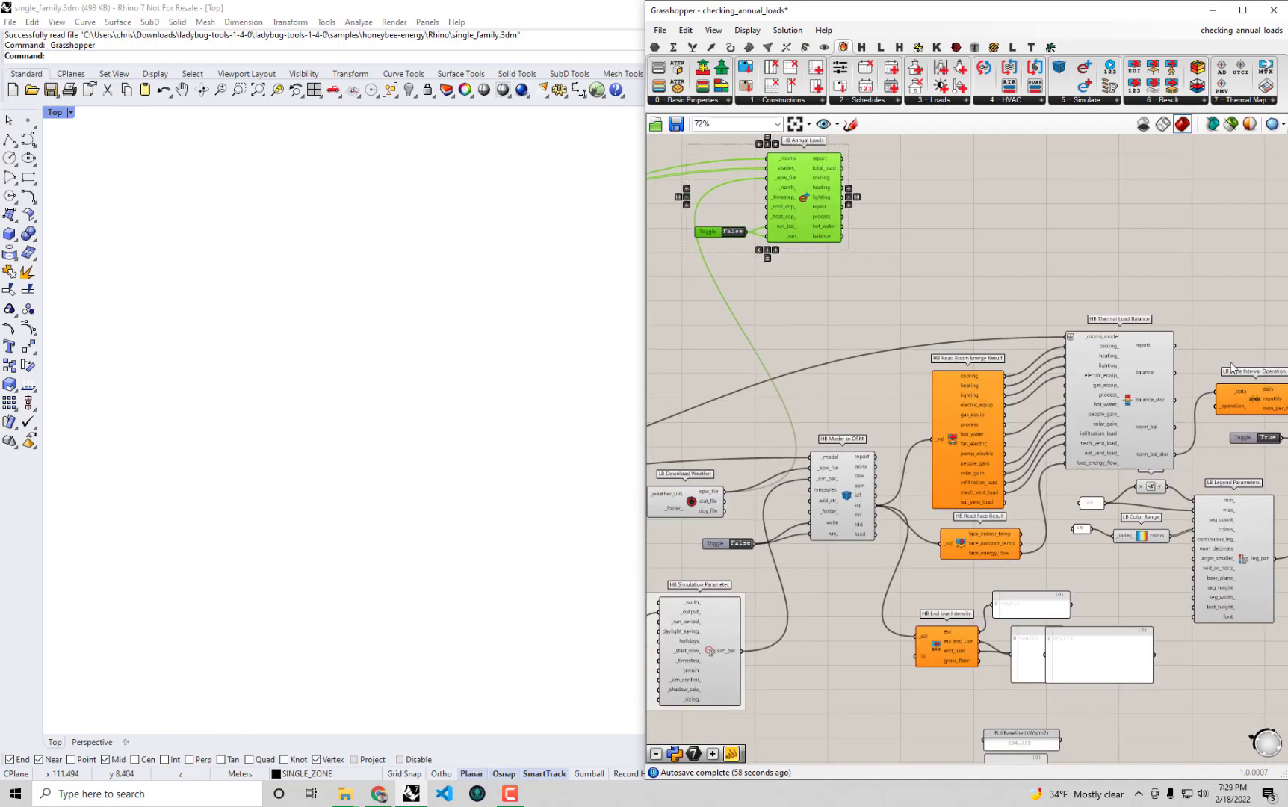
right_drag(940, 219, 986, 273)
drag(962, 329, 736, 226)
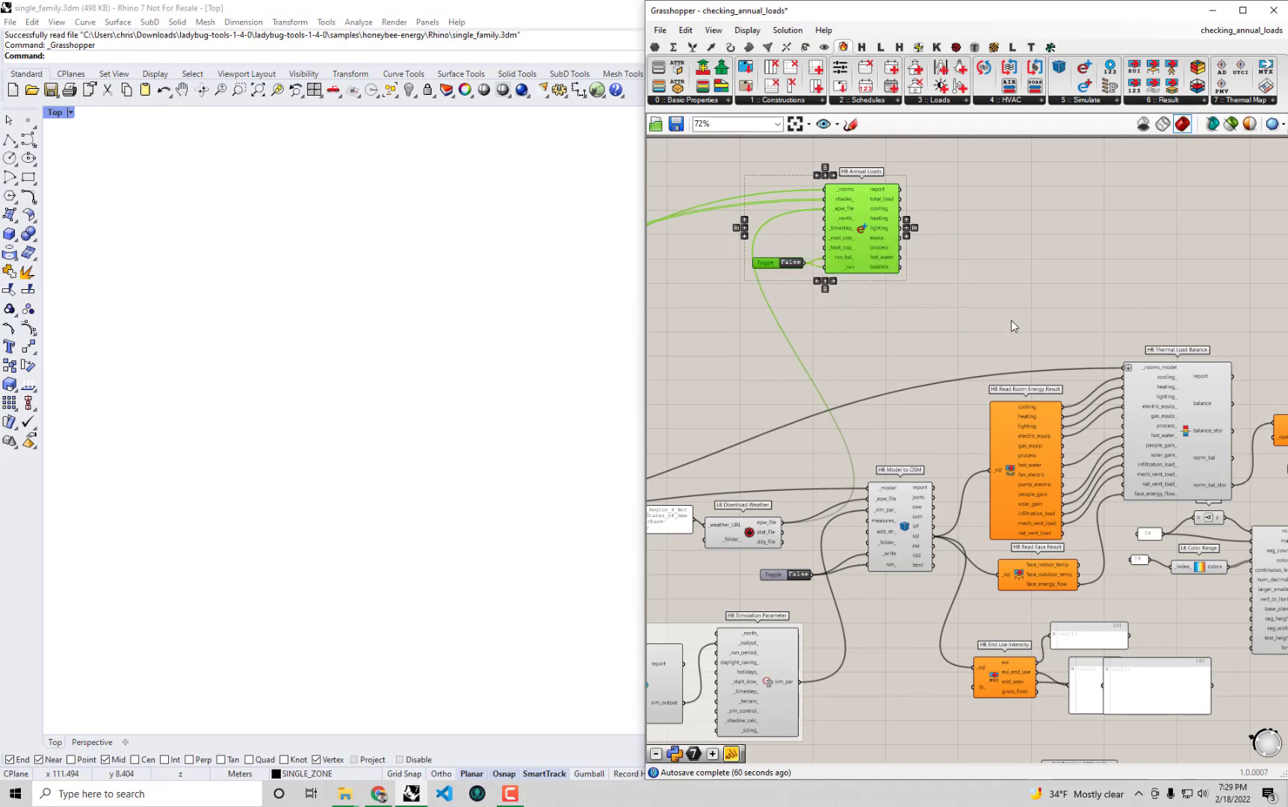
key(Delete)
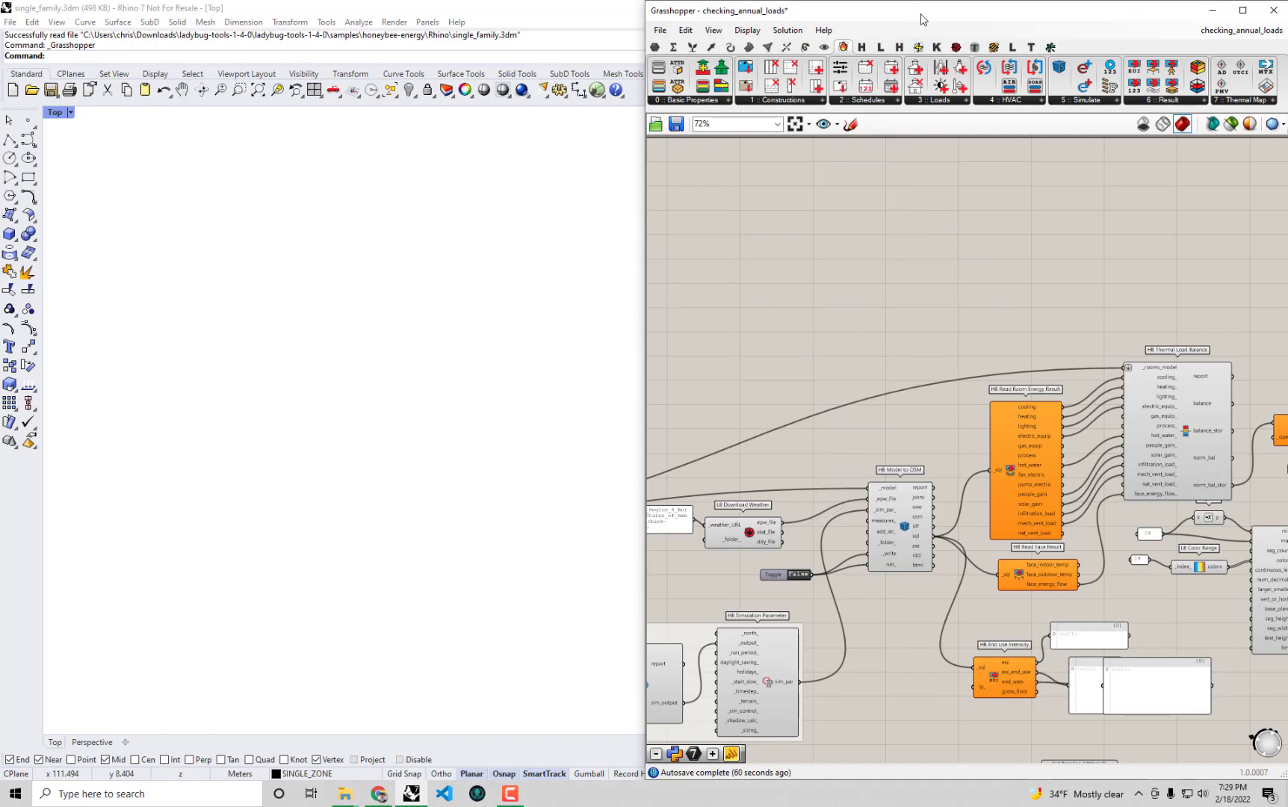
Maximize the Grasshopper window and pan to HB Room from Solid and HB Model at about 61%.
drag(921, 19, 277, 30)
double_click(276, 30)
right_drag(337, 321, 674, 151)
right_drag(796, 589, 759, 580)
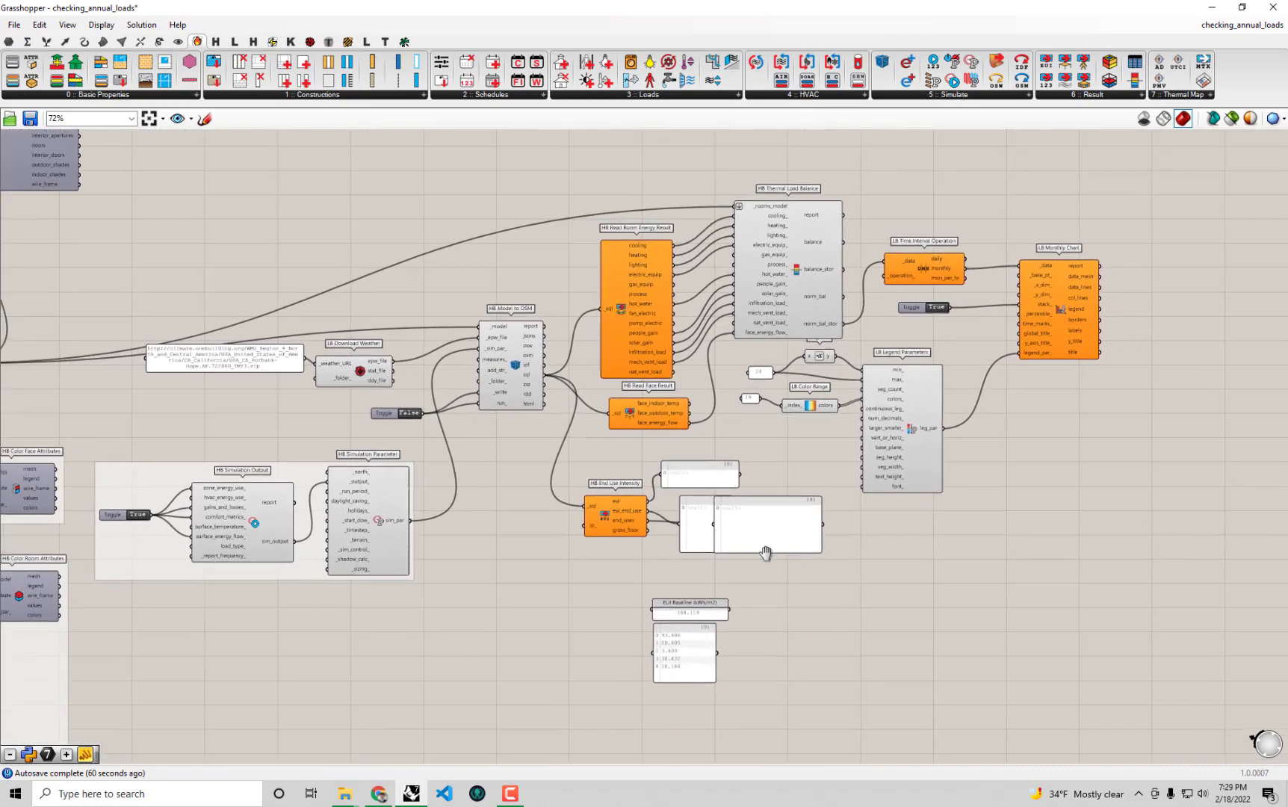
click(392, 412)
right_drag(461, 396, 514, 408)
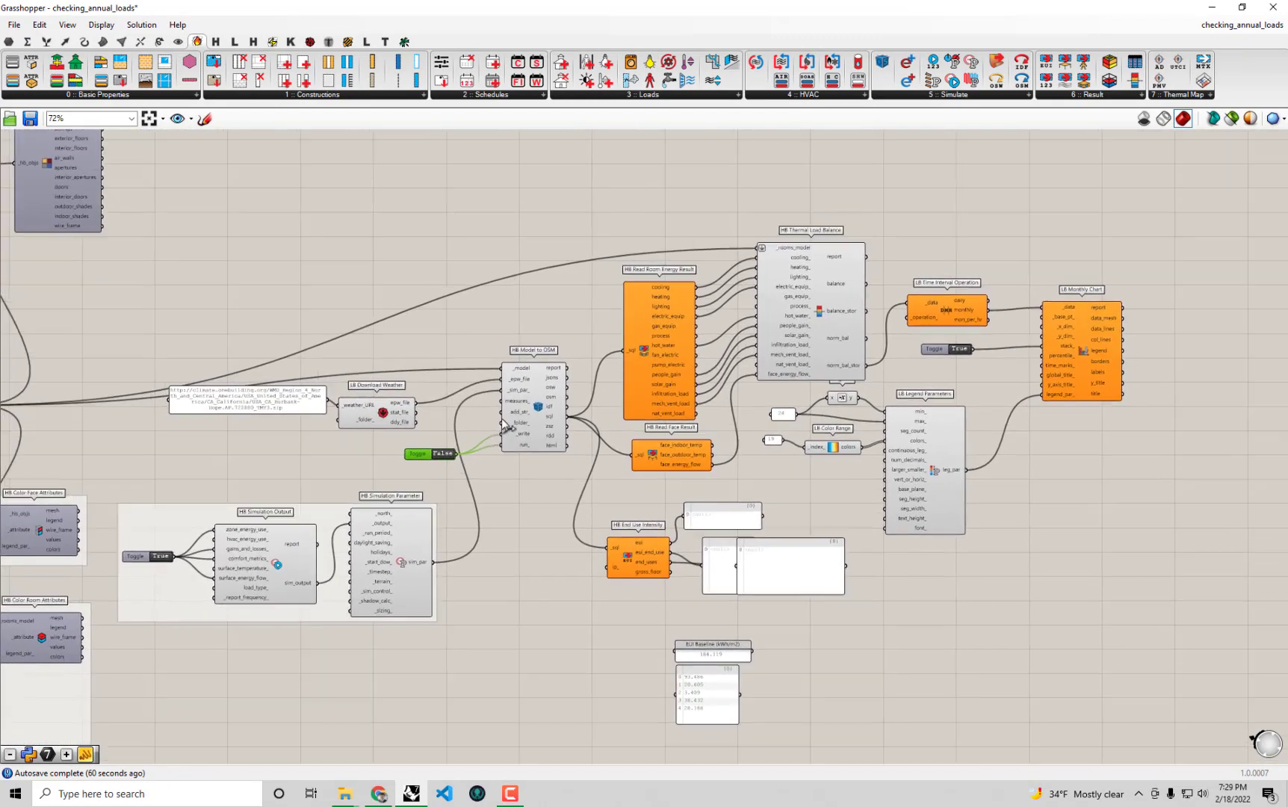
scroll(743, 657, up, 2)
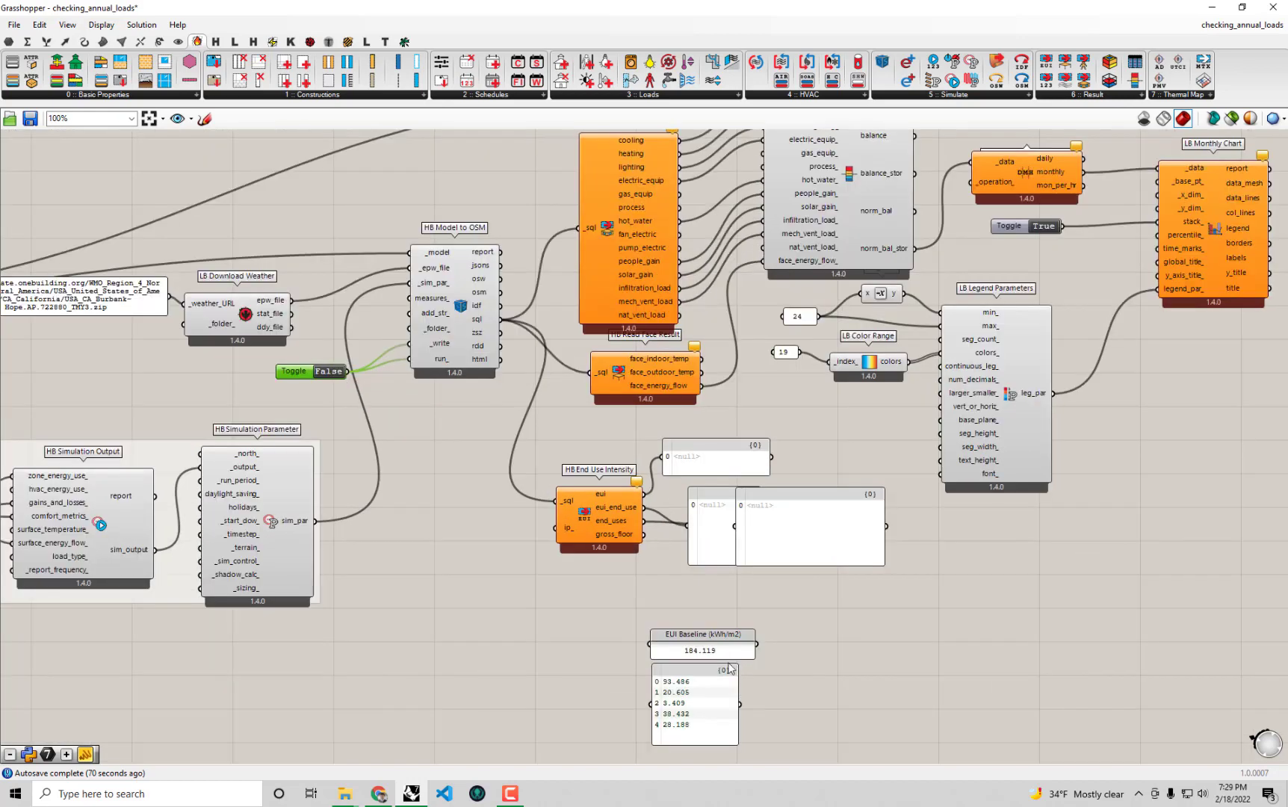
click(827, 661)
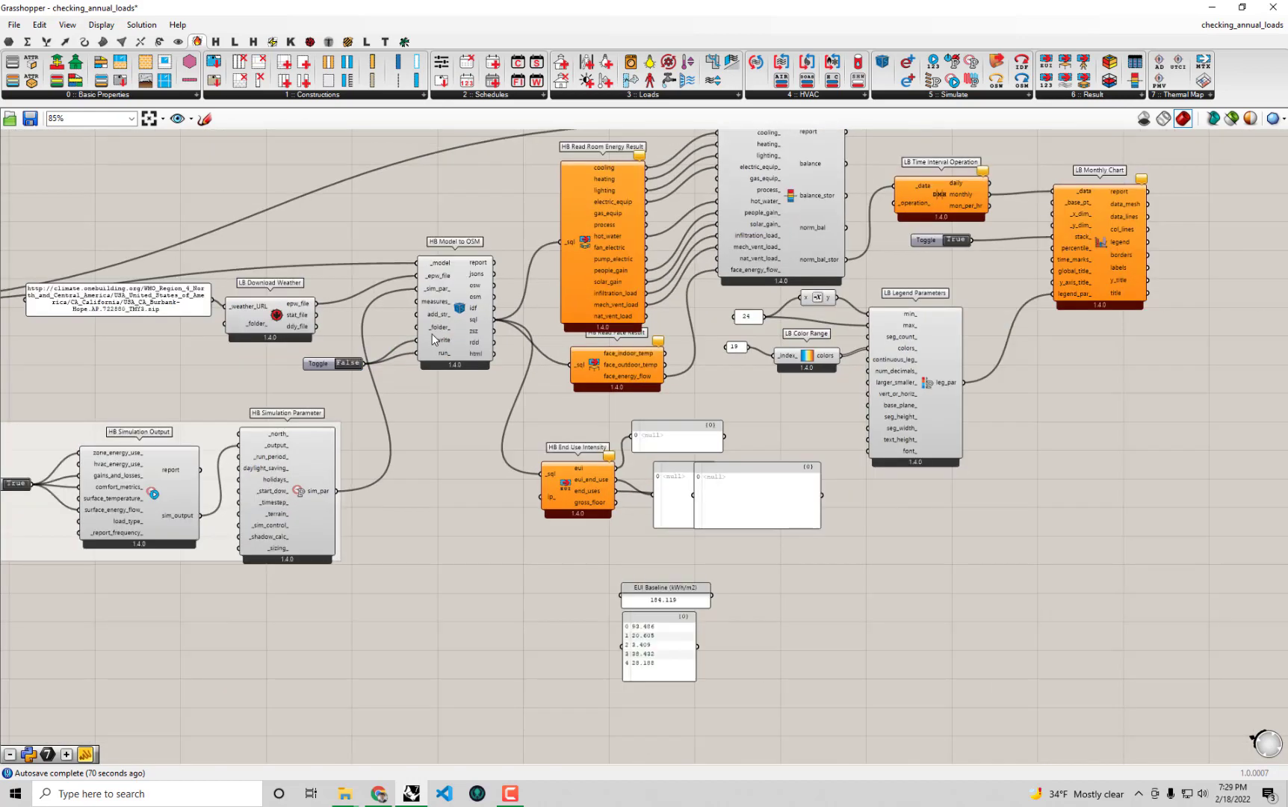
scroll(431, 333, down, 2)
right_drag(337, 323, 791, 396)
scroll(385, 369, down, 1)
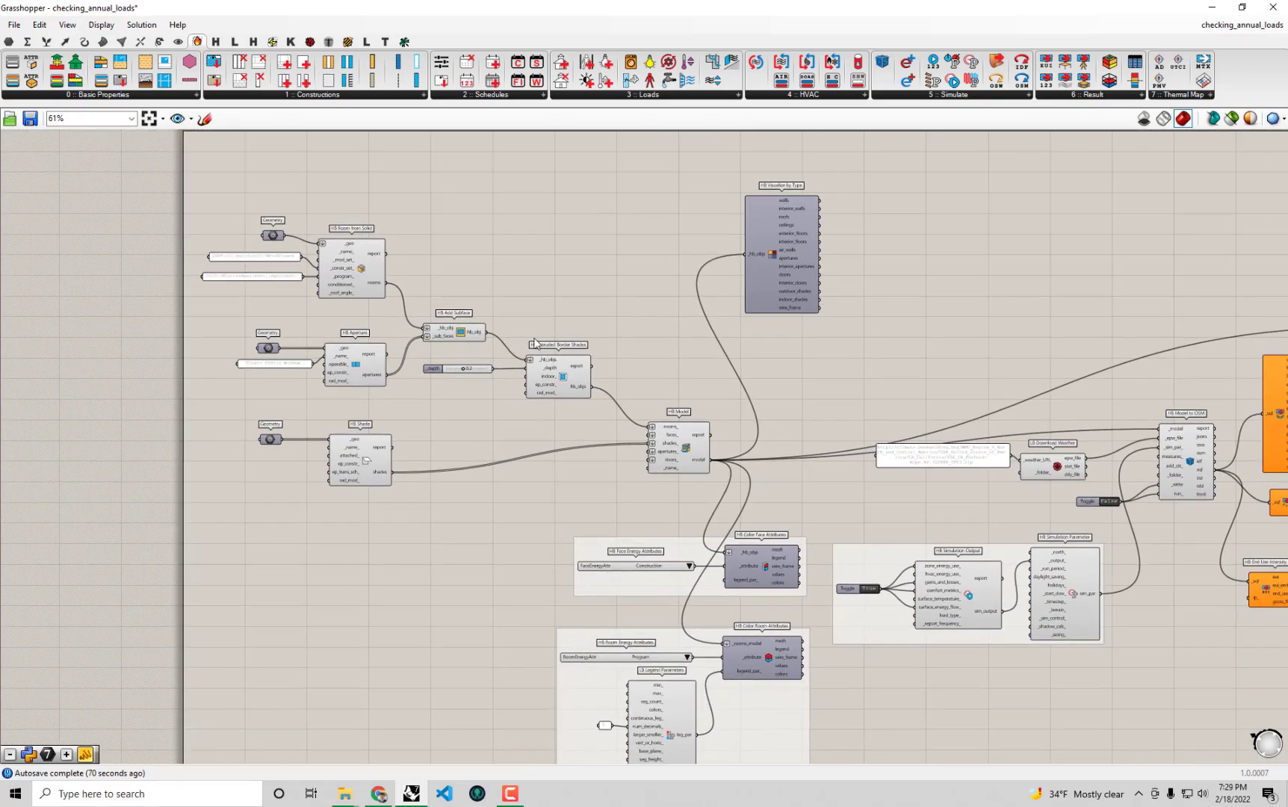
Zoom to 118% on HB Room from Solid and select the 2019::MidriseApartment::Apartment panel.
scroll(566, 361, up, 3)
right_drag(646, 405, 688, 422)
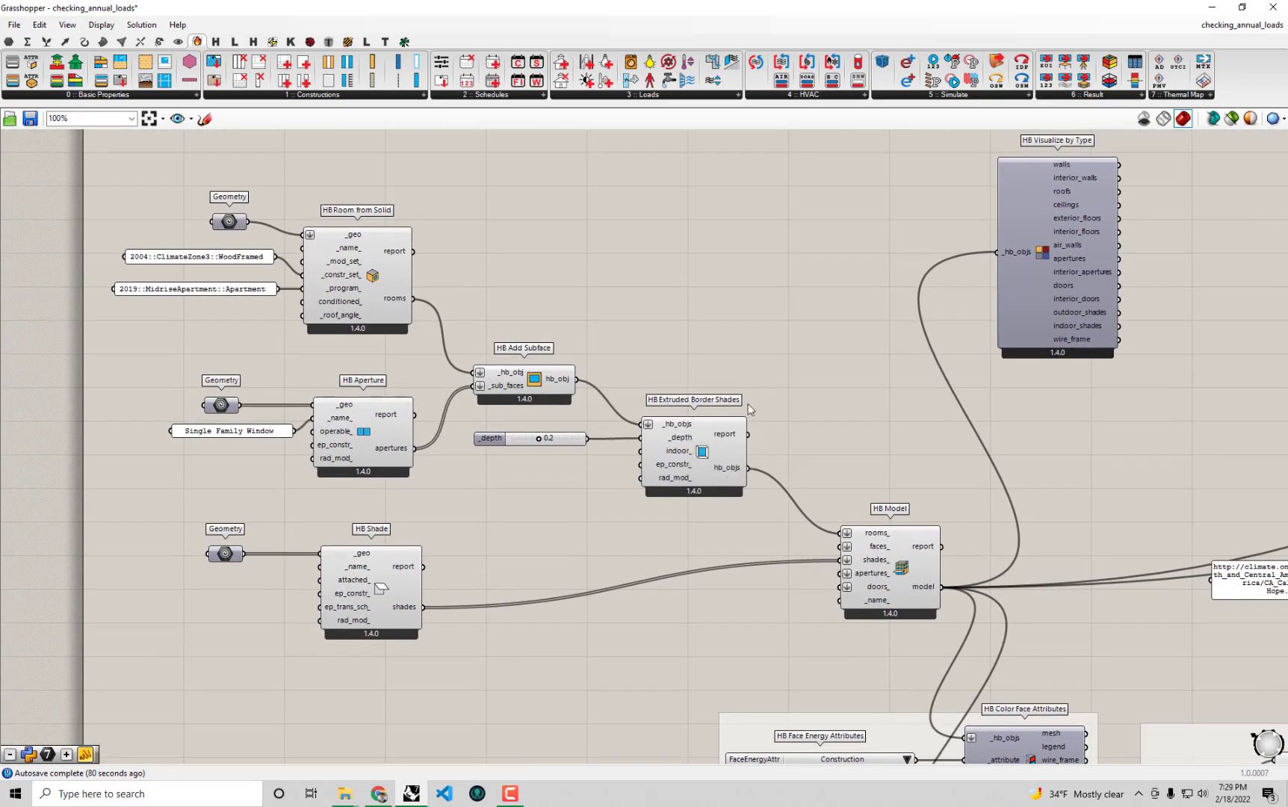
click(1031, 271)
click(556, 256)
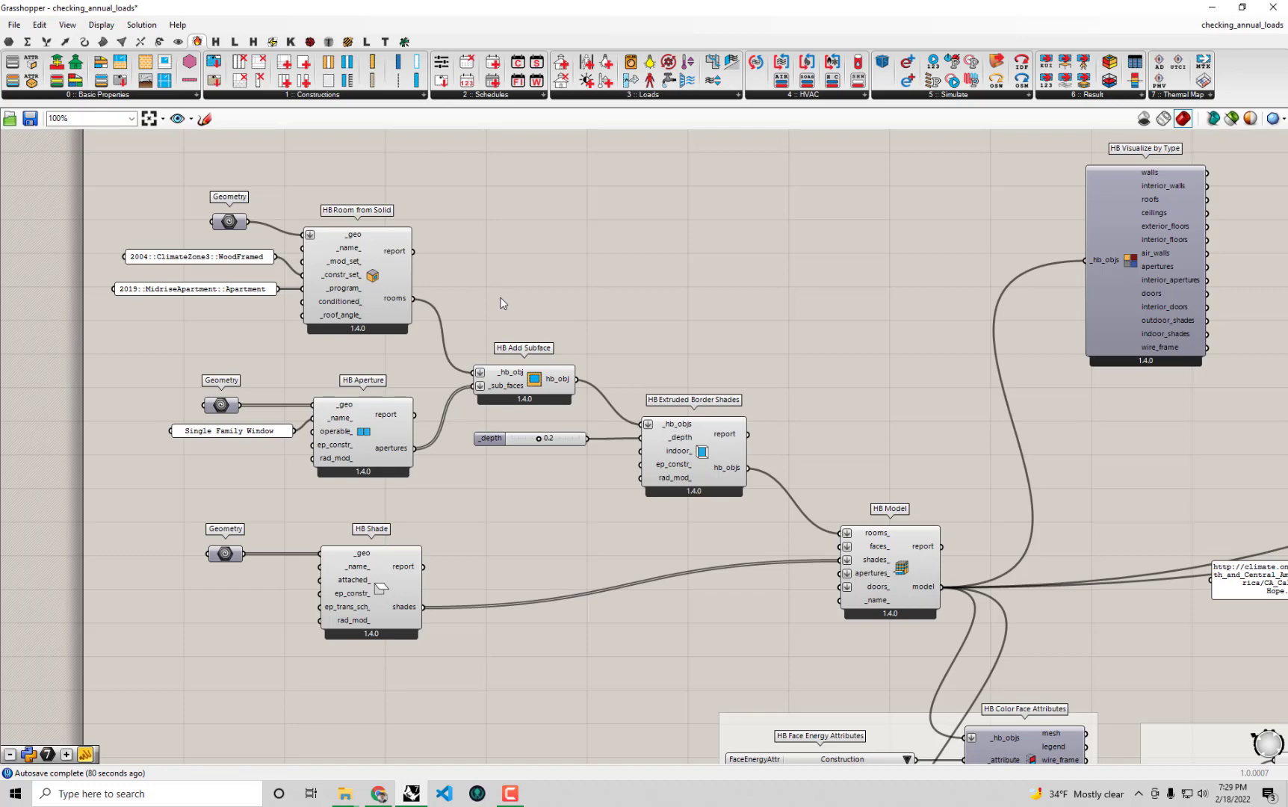
right_drag(284, 334, 277, 295)
scroll(278, 295, up, 1)
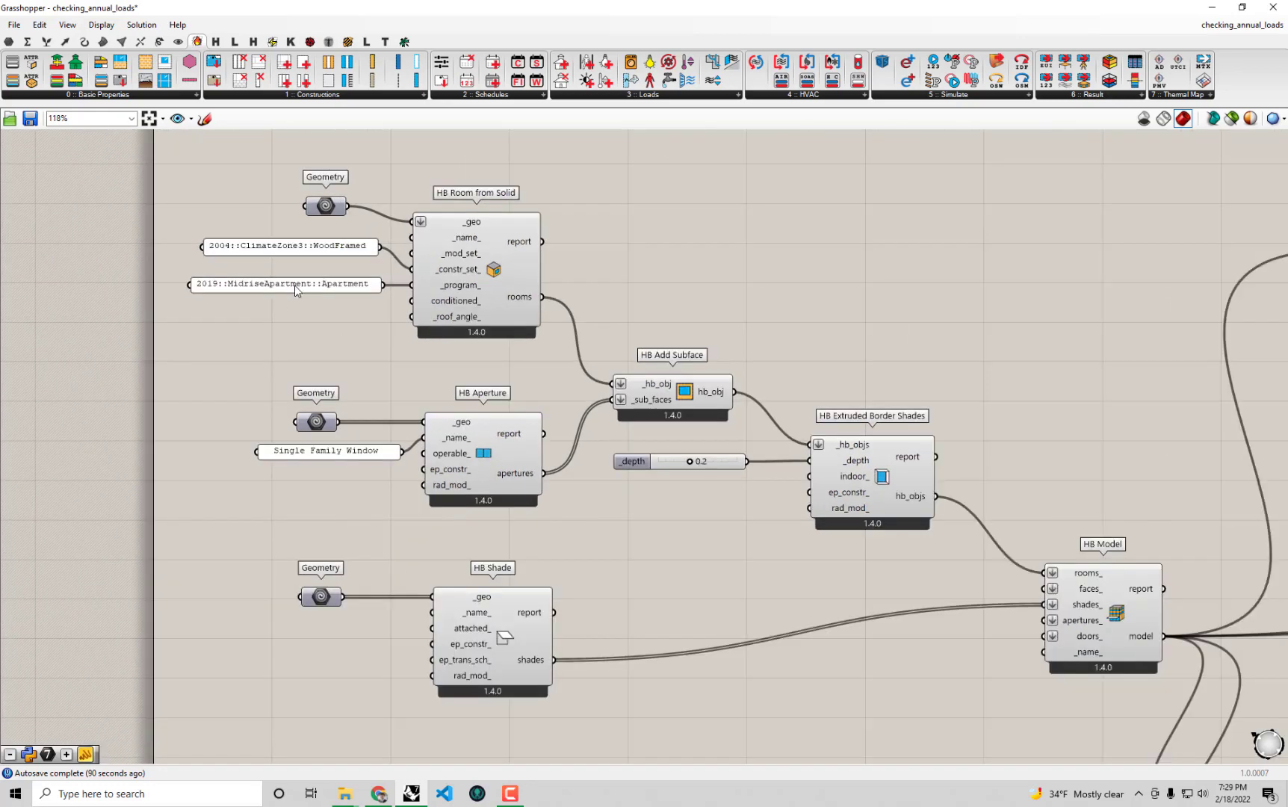
click(295, 285)
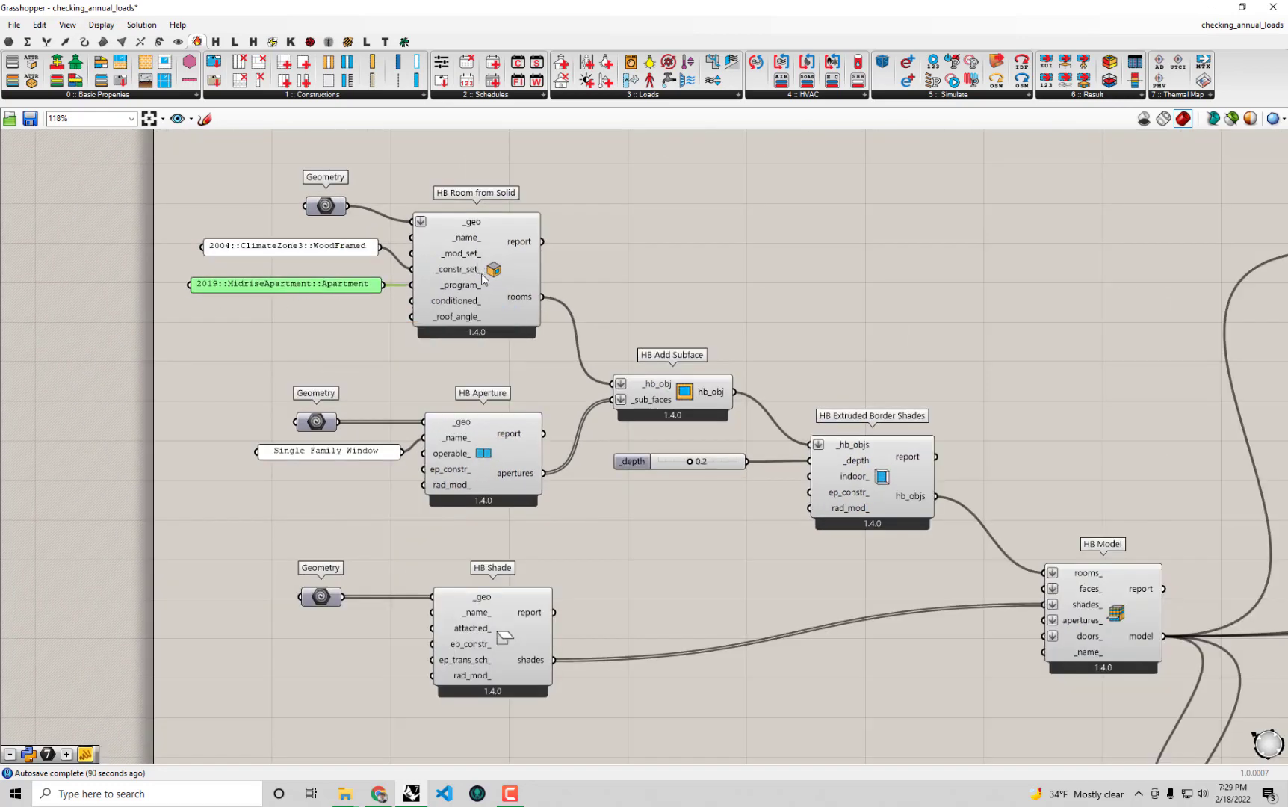
right_drag(393, 334, 464, 329)
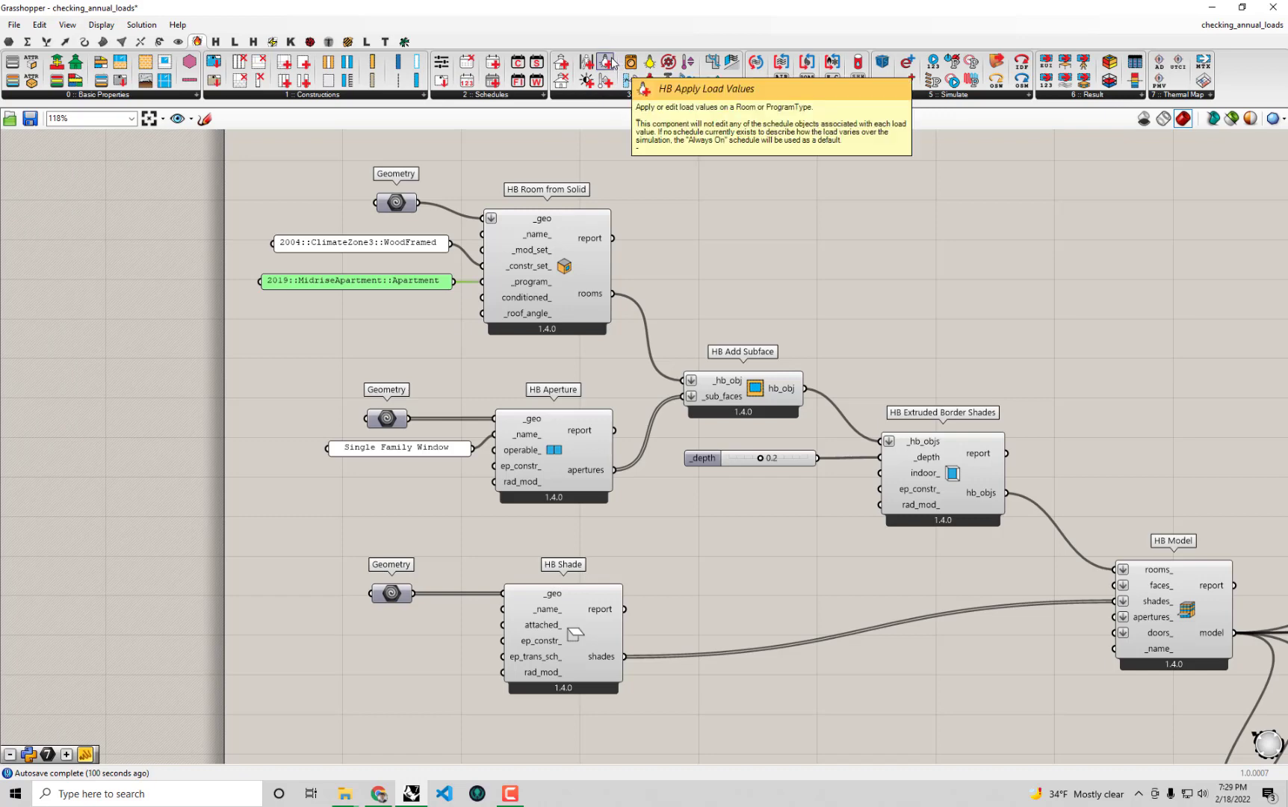
Place HB Apply Load Values from the Honeybee Loads toolbar above HB Room from Solid.
drag(613, 63, 833, 295)
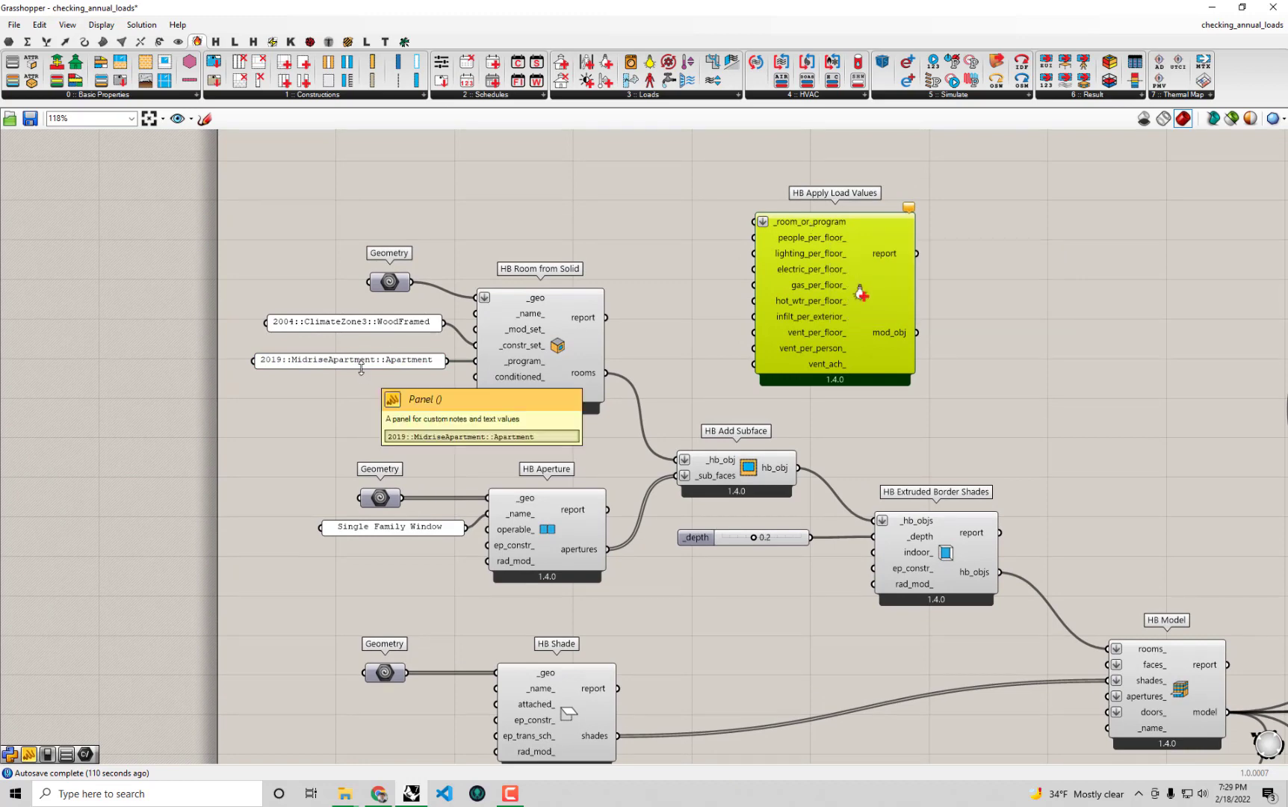
drag(361, 366, 350, 370)
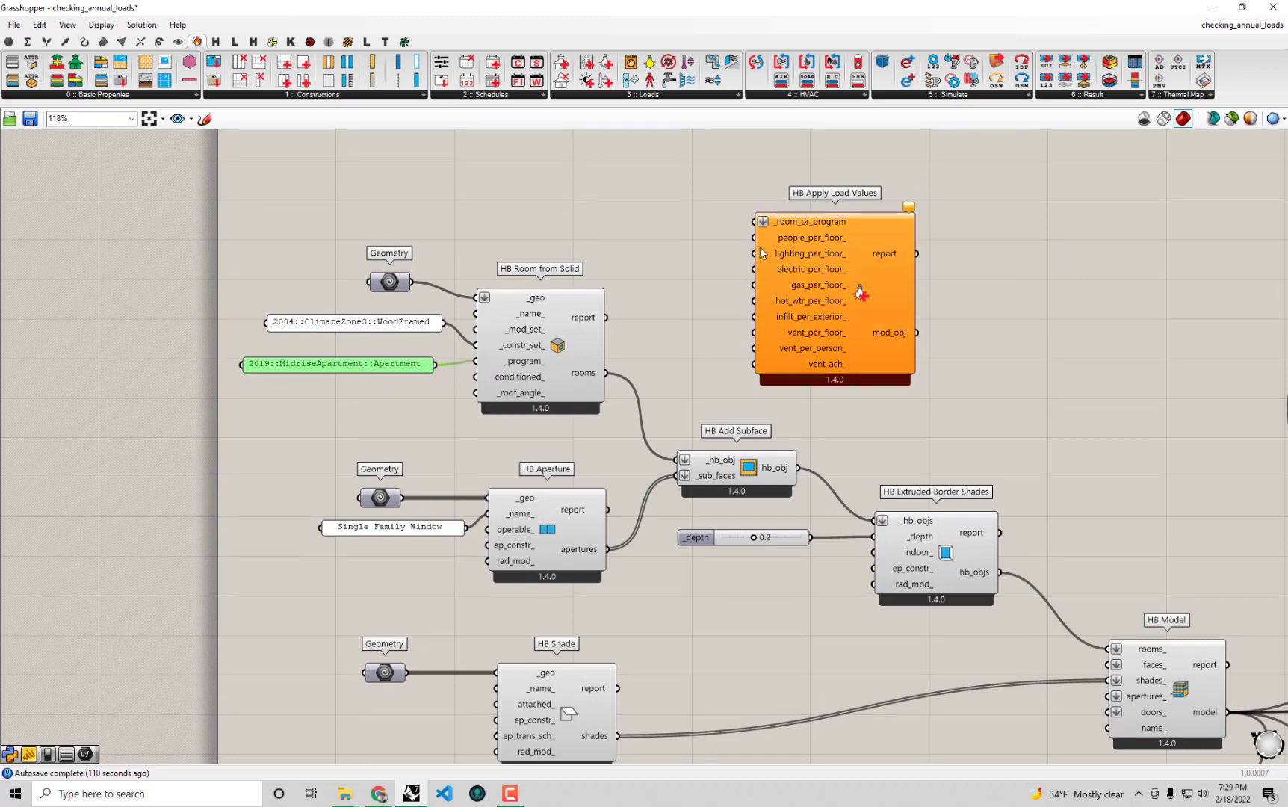
mouse_move(809, 240)
scroll(836, 349, up, 2)
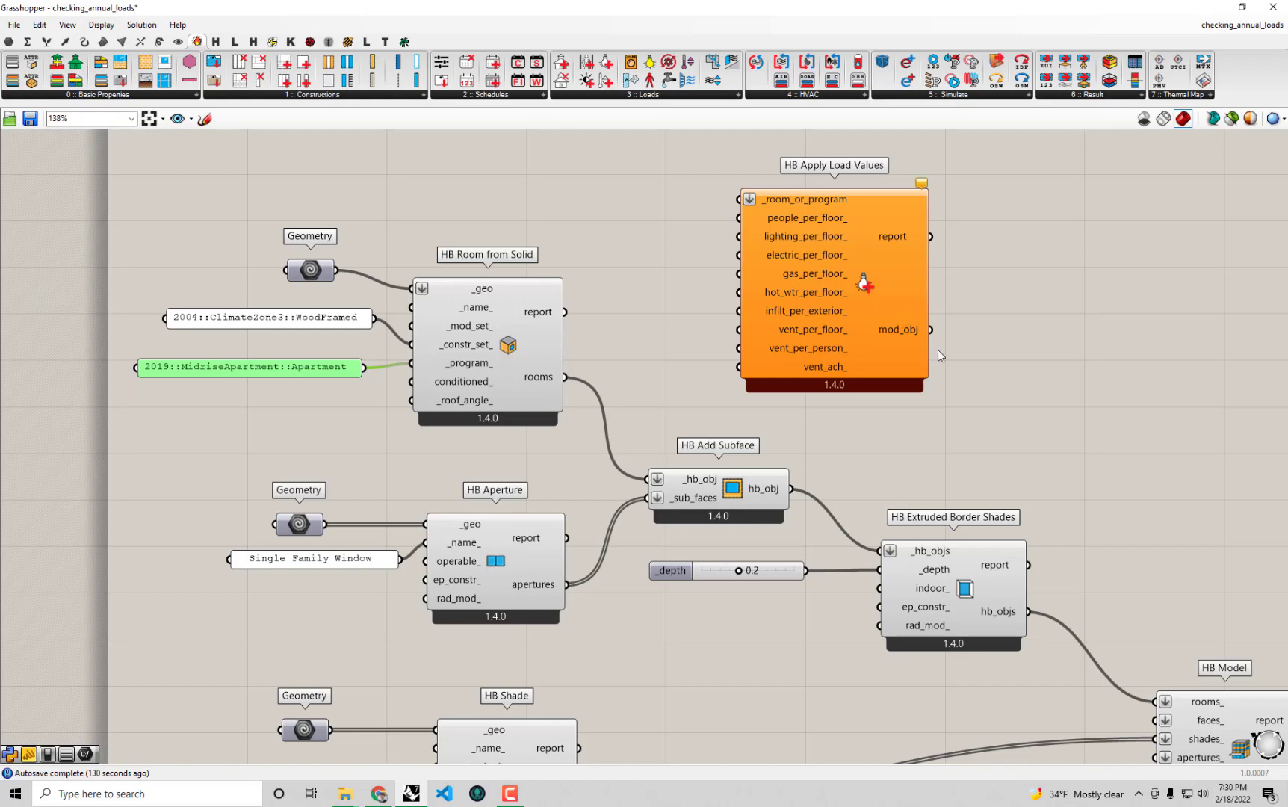
Pan to the HB Color Room Attributes component, select it and bring up its context menu.
scroll(747, 416, down, 2)
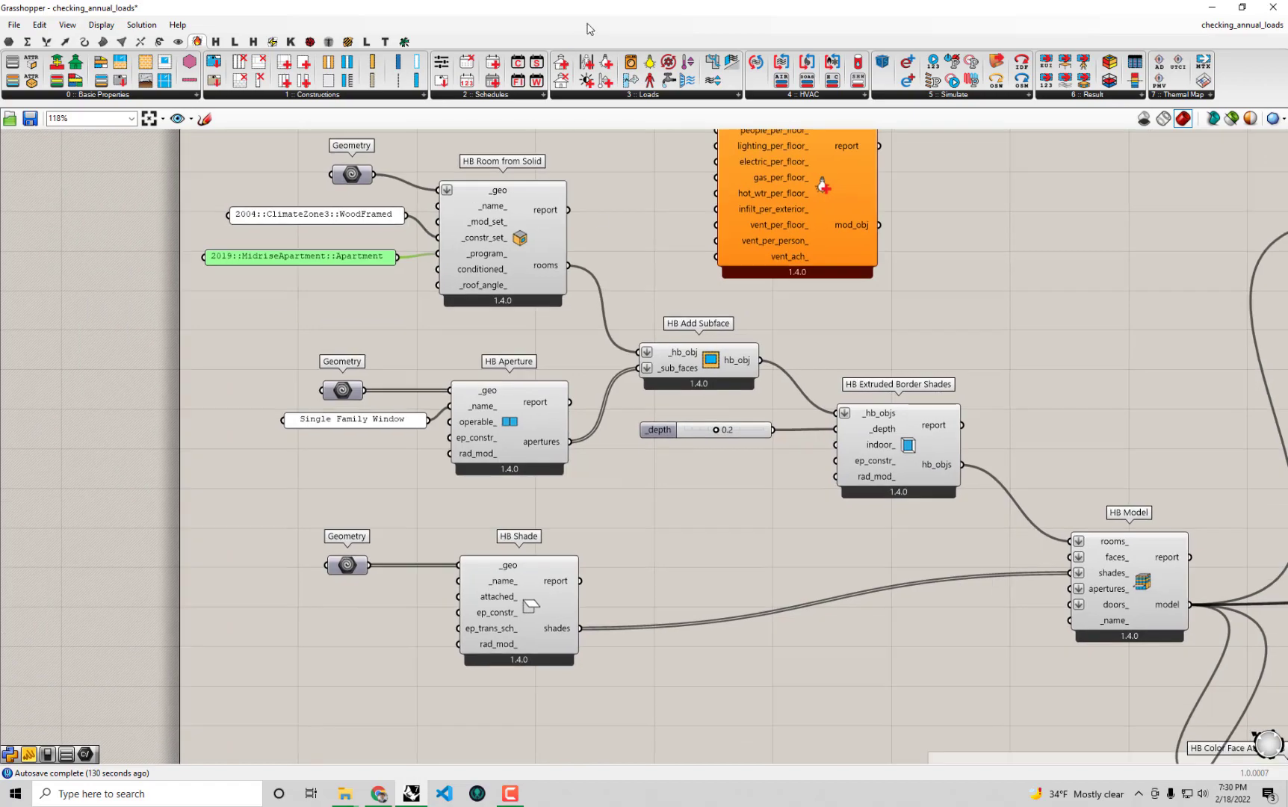
scroll(931, 419, down, 2)
scroll(840, 320, down, 1)
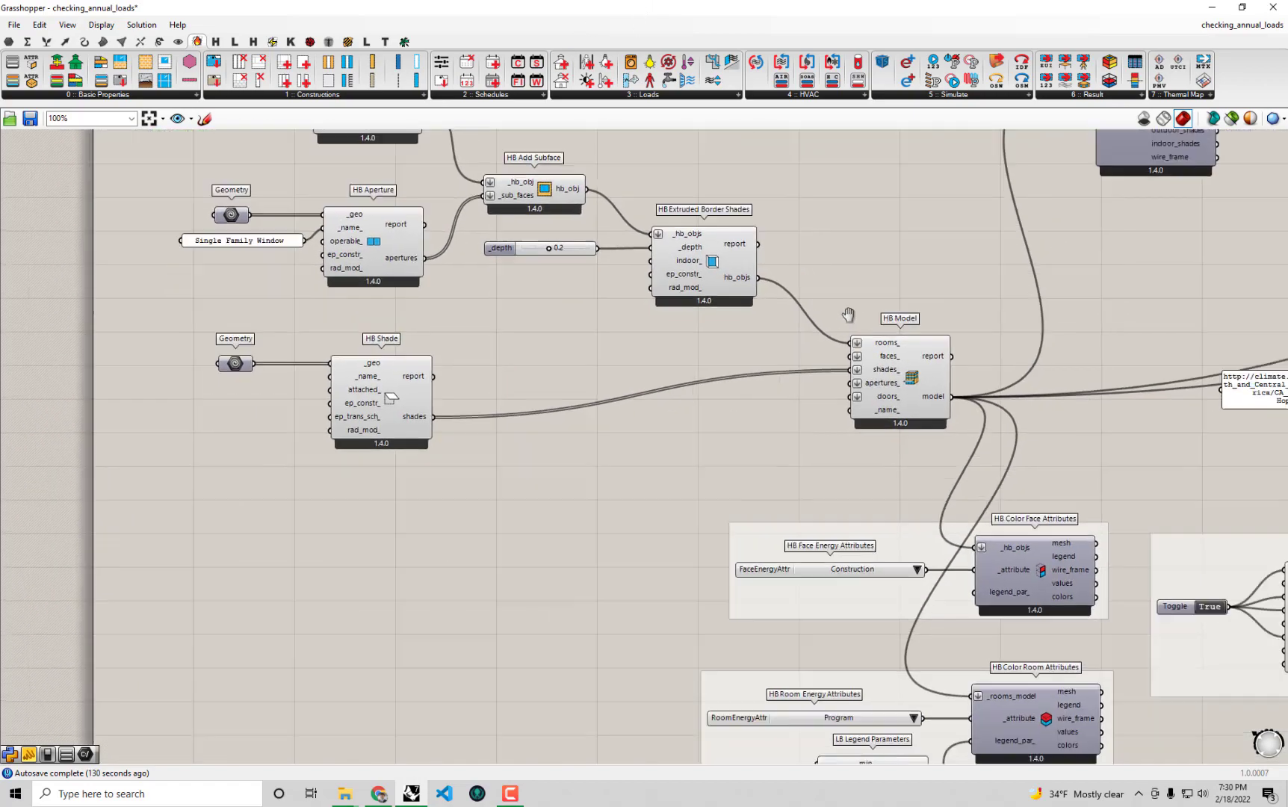
scroll(846, 446, up, 1)
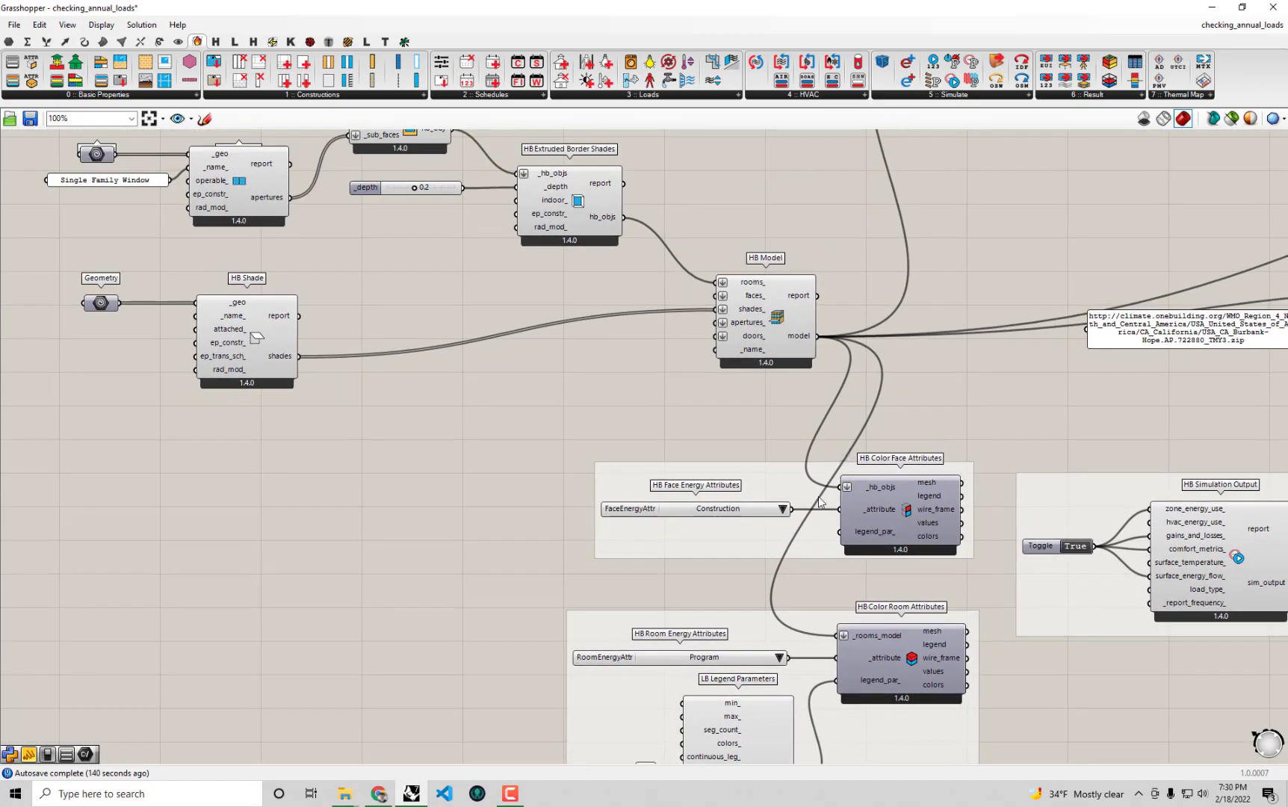
right_drag(953, 505, 900, 297)
scroll(847, 482, up, 2)
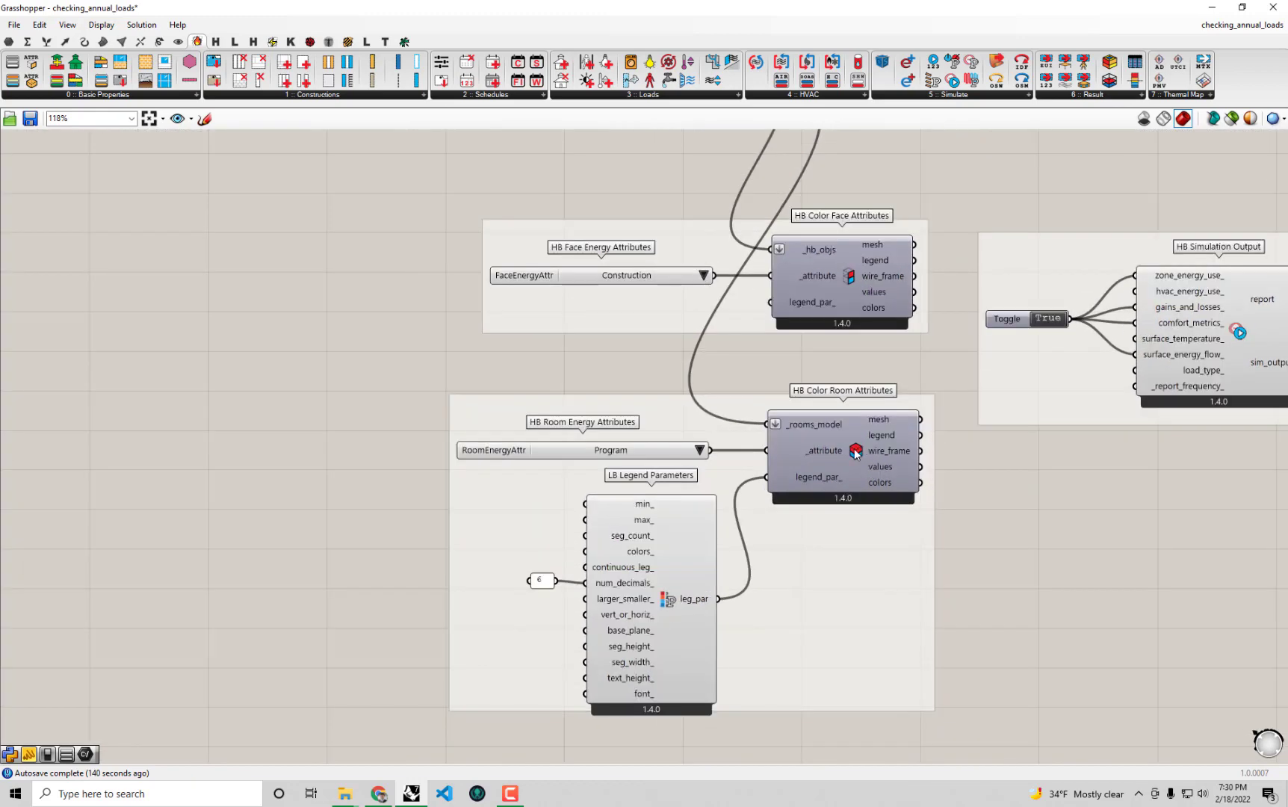
click(857, 451)
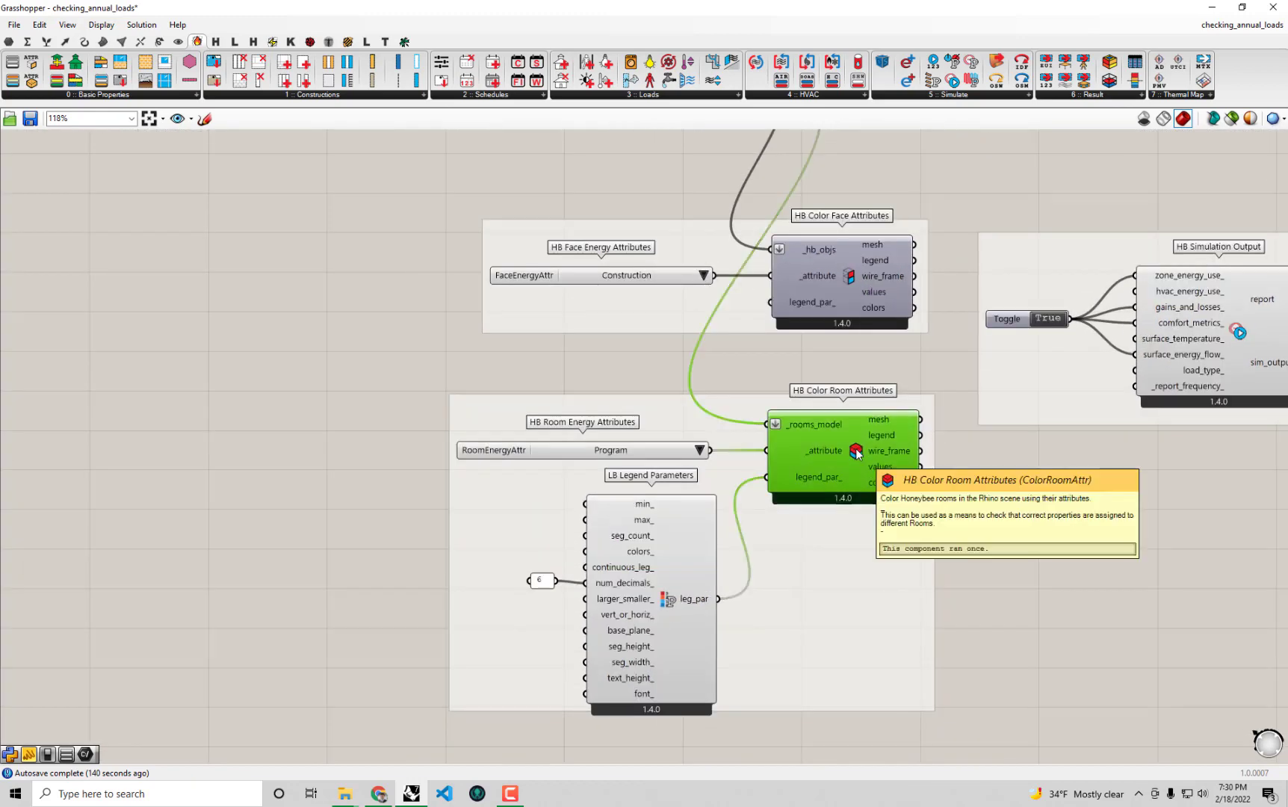
right_click(856, 466)
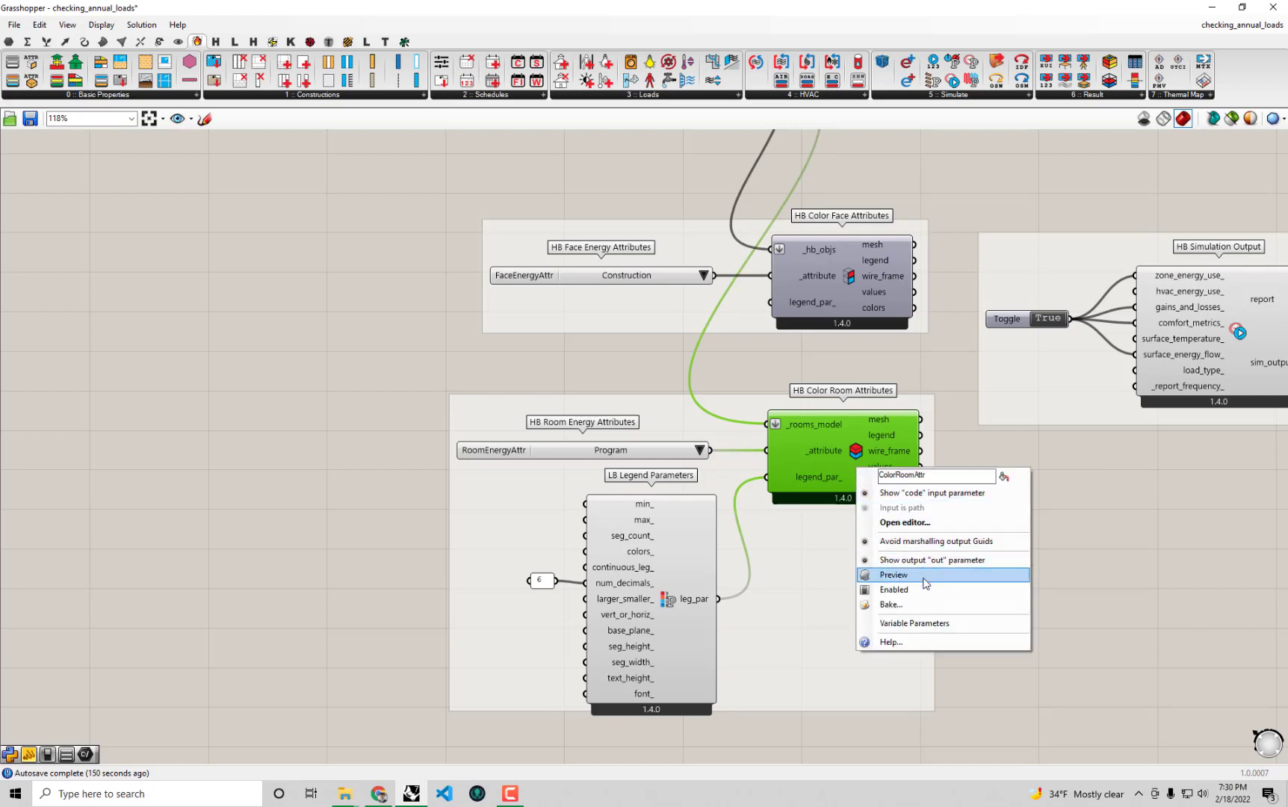
Turn on the room-colouring preview and maximize the Perspective viewport beside the definition.
click(894, 574)
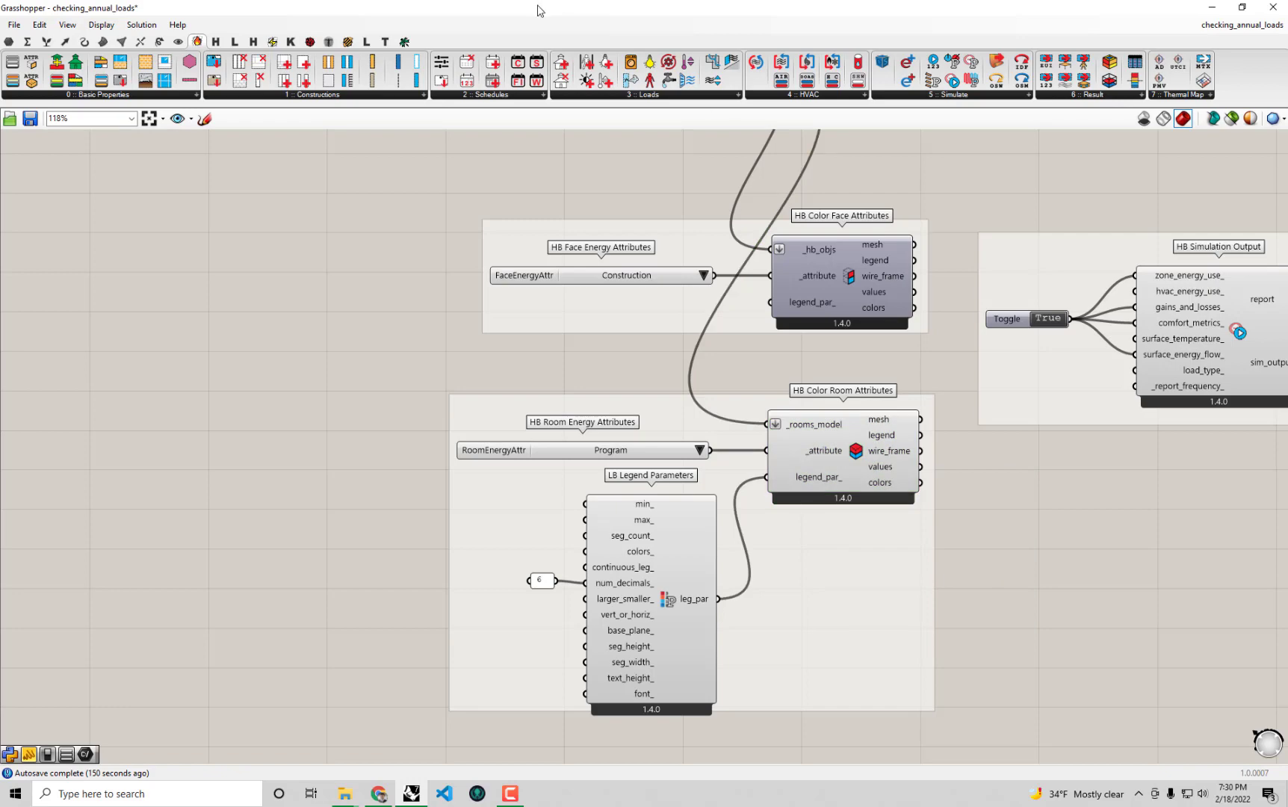
drag(540, 7, 1285, 45)
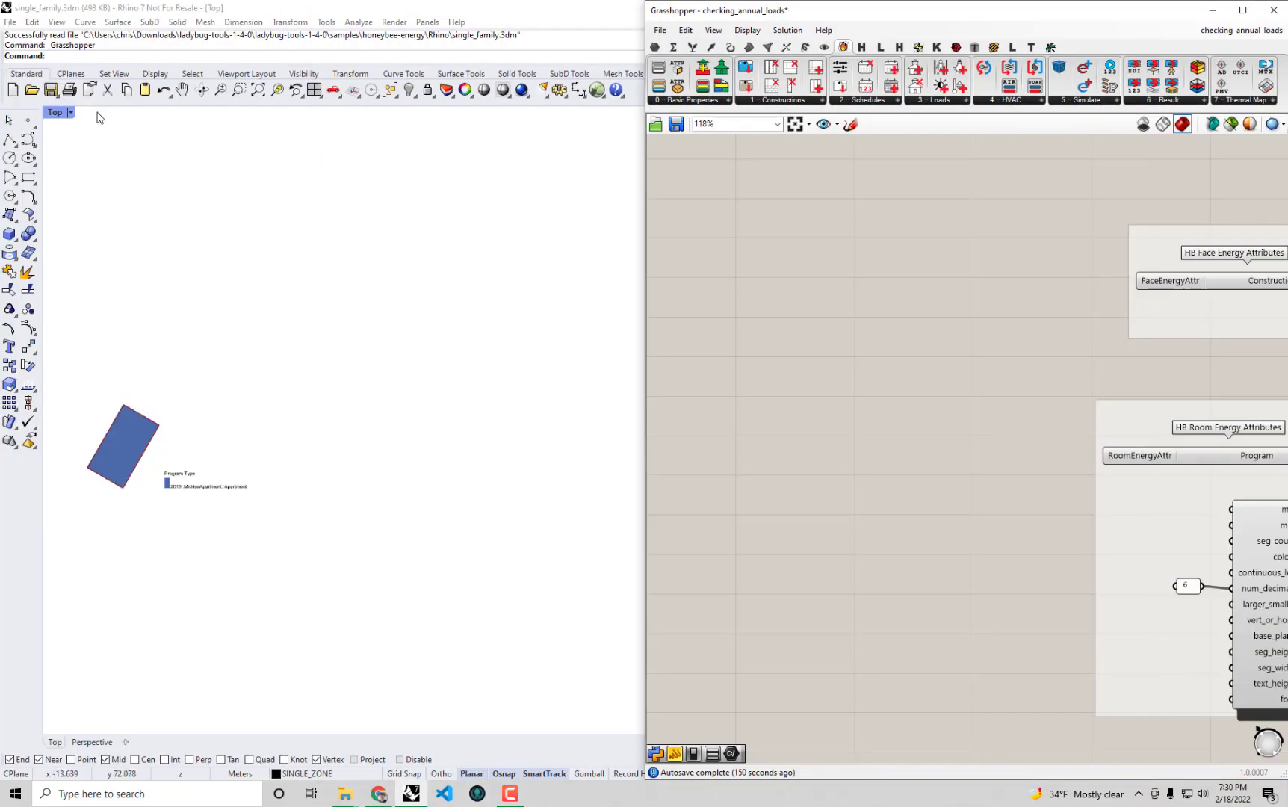
double_click(58, 113)
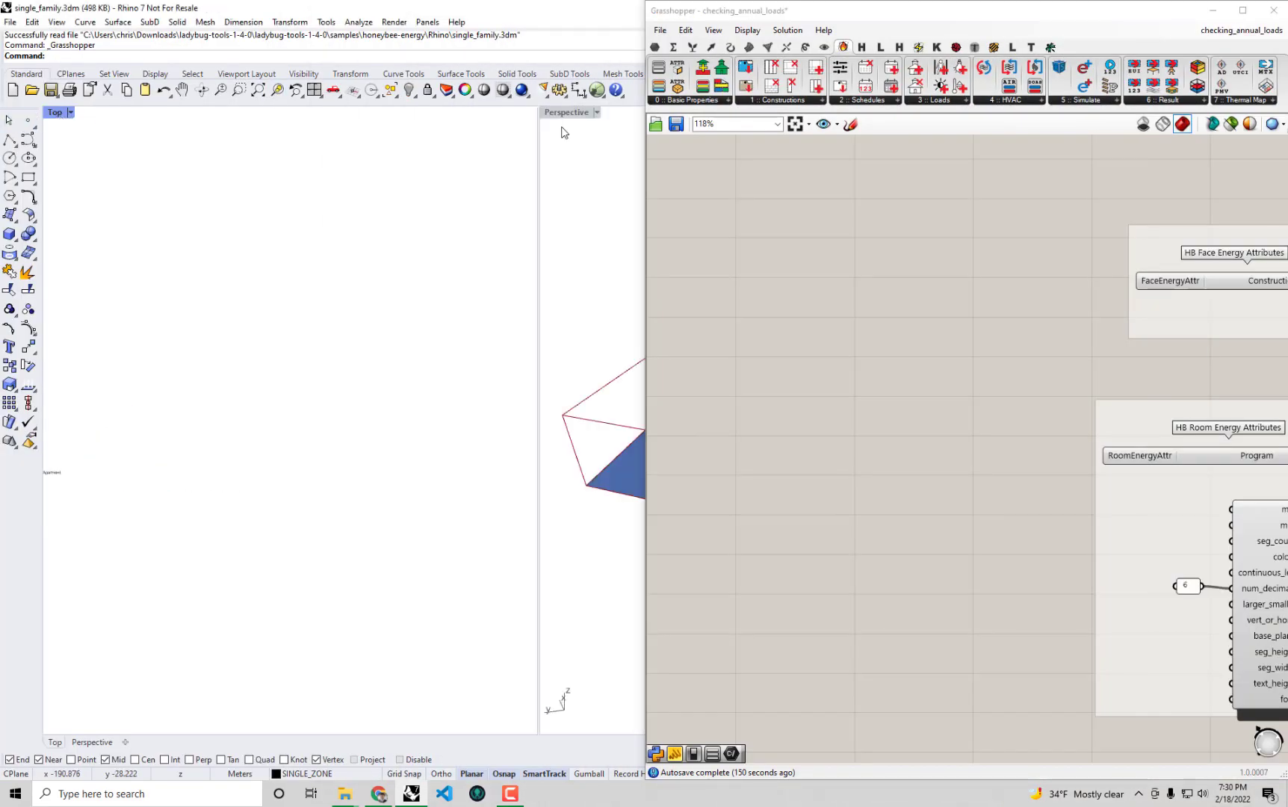
double_click(572, 110)
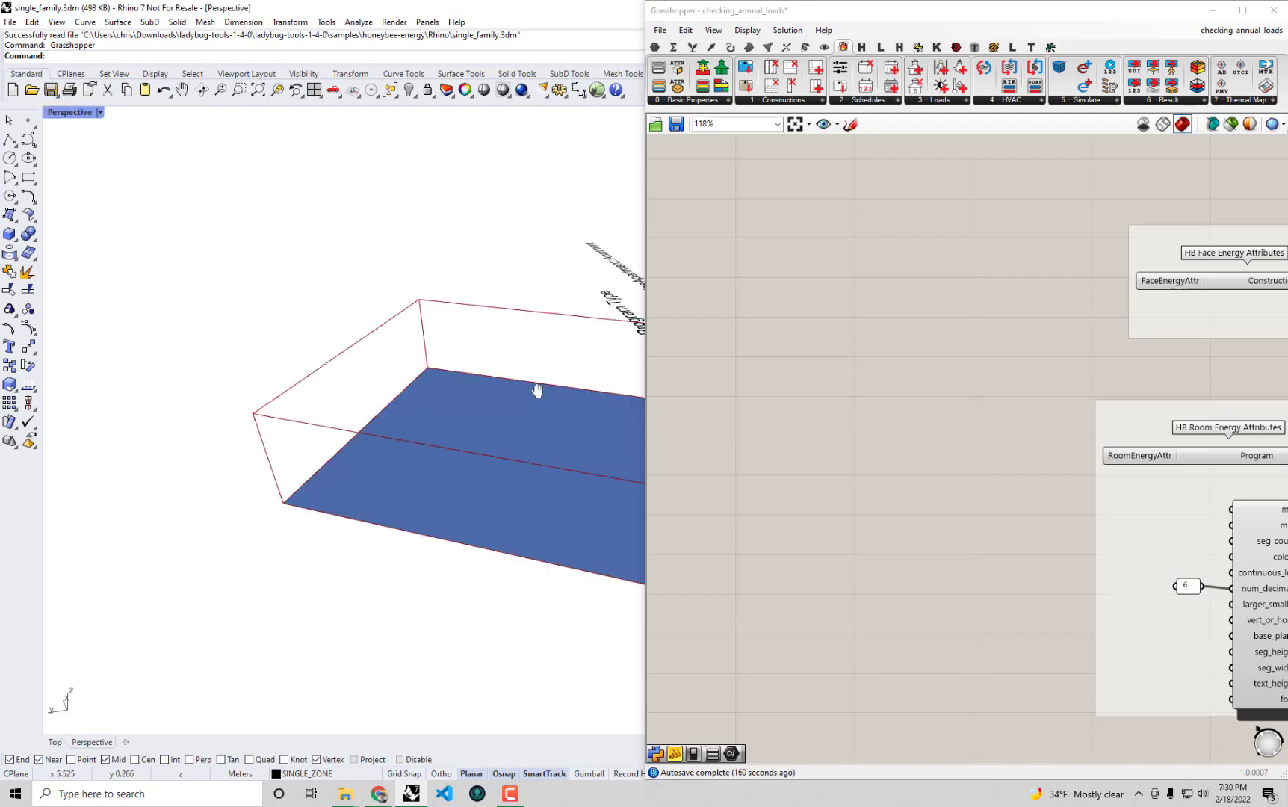
Orbit the Perspective view to show the room coloured as 2019::MidriseApartment::Apartment with its legend.
scroll(417, 399, up, 3)
scroll(418, 400, down, 3)
right_drag(475, 397, 910, 407)
right_drag(565, 428, 792, 388)
right_drag(1031, 396, 740, 314)
mouse_move(415, 387)
right_down()
mouse_move(340, 399)
mouse_move(434, 381)
right_up()
Colour the room by Infiltration per Exterior Area [m3/s-m2], giving a 0.000569 legend.
click(1010, 351)
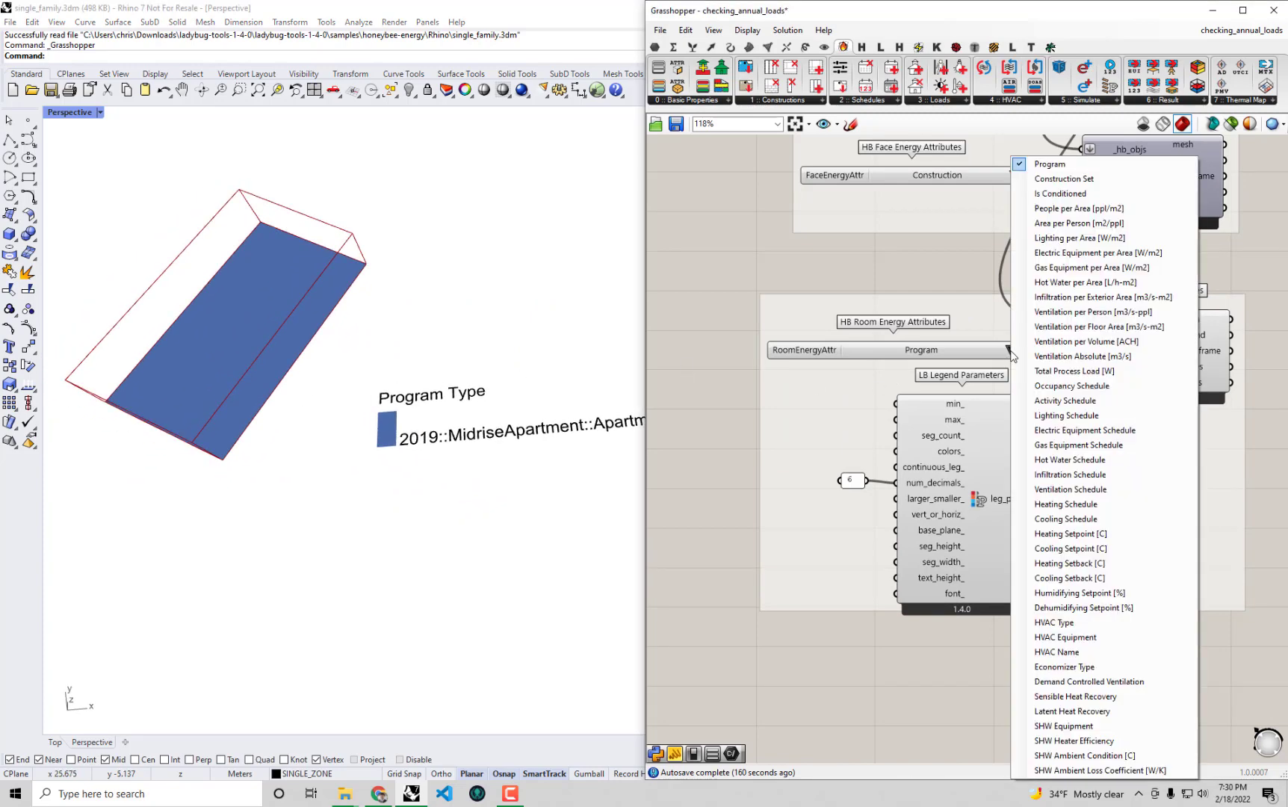
click(1119, 299)
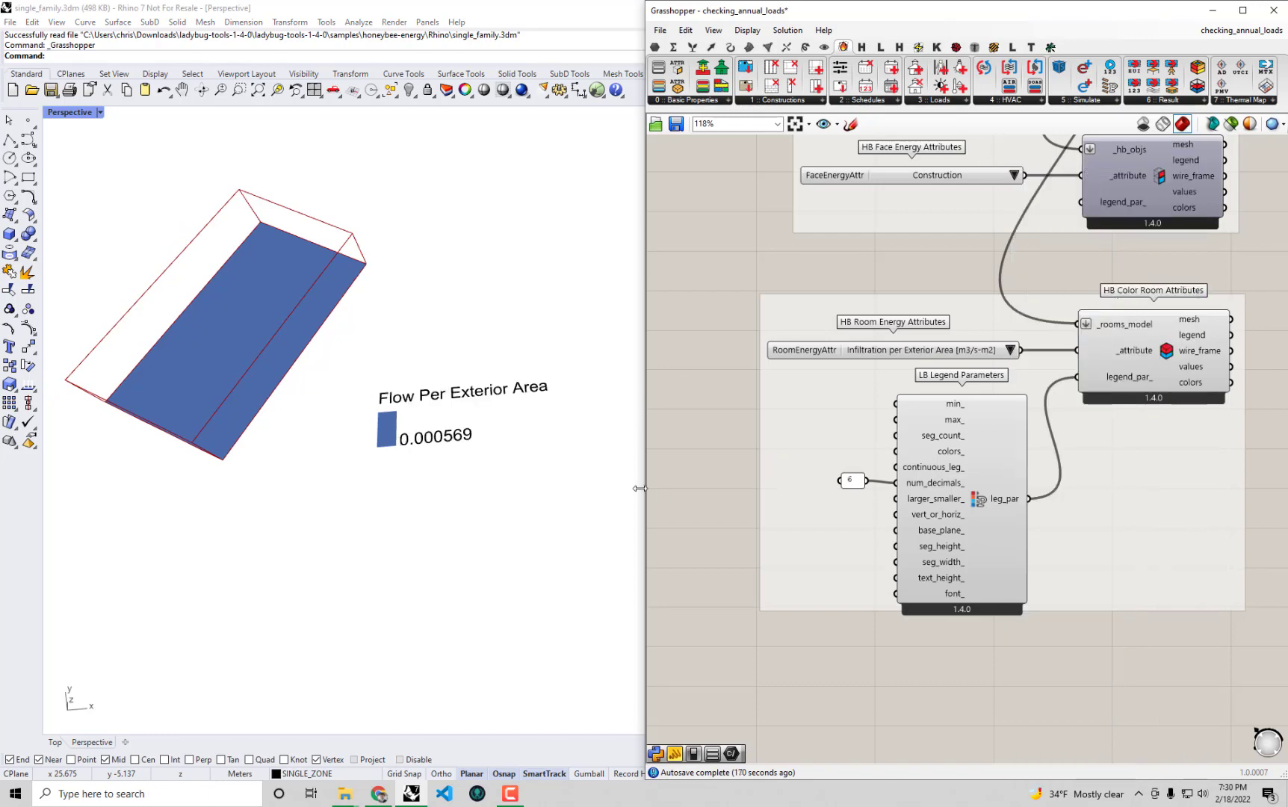
right_drag(377, 467, 439, 512)
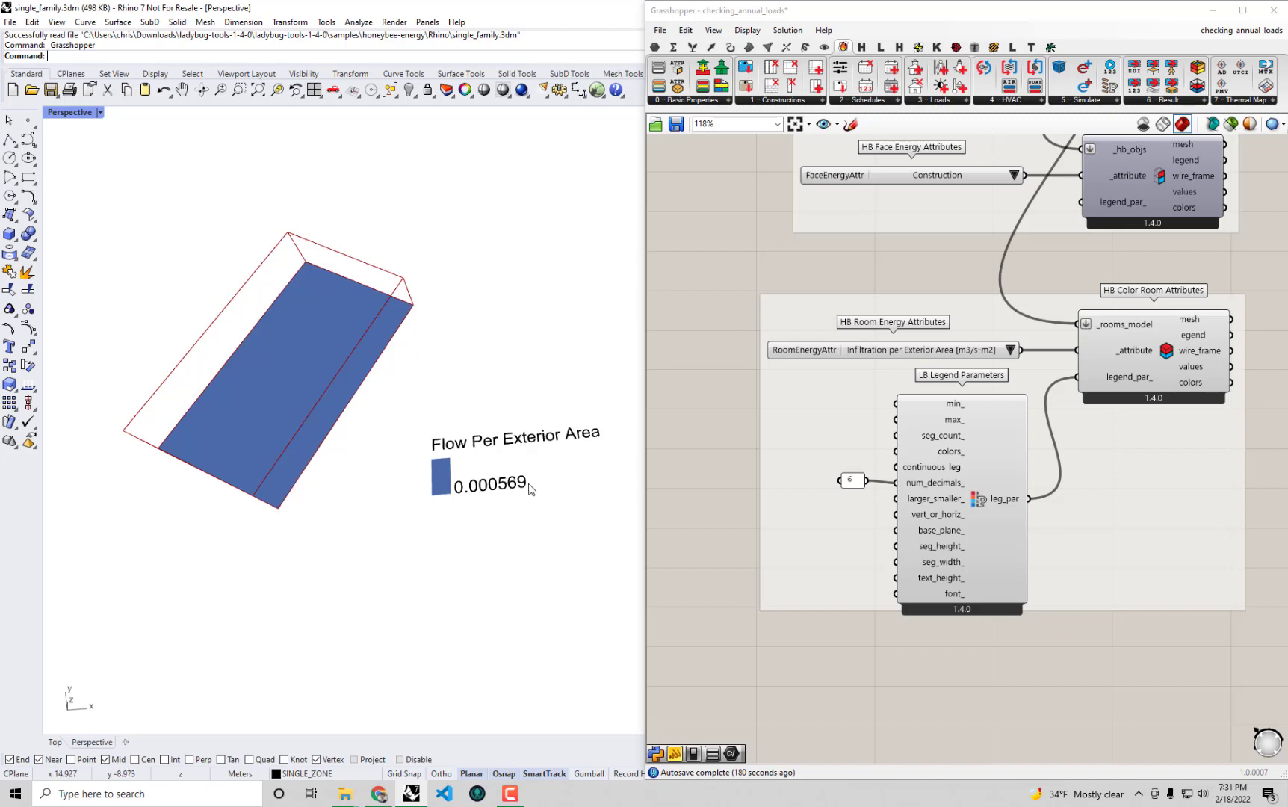
mouse_move(965, 349)
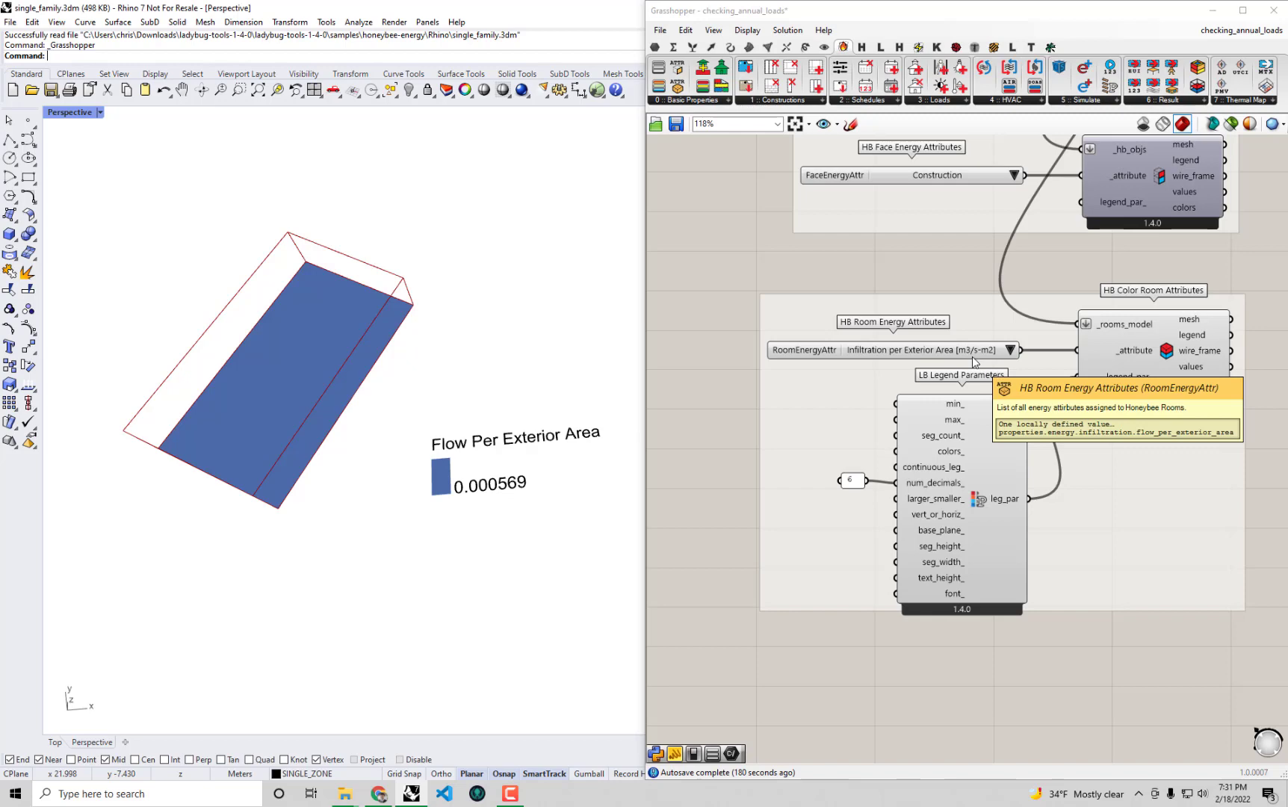
Pan to HB Apply Load Values and read the infilt_per_exterior_ and vent input tooltips.
scroll(733, 431, down, 4)
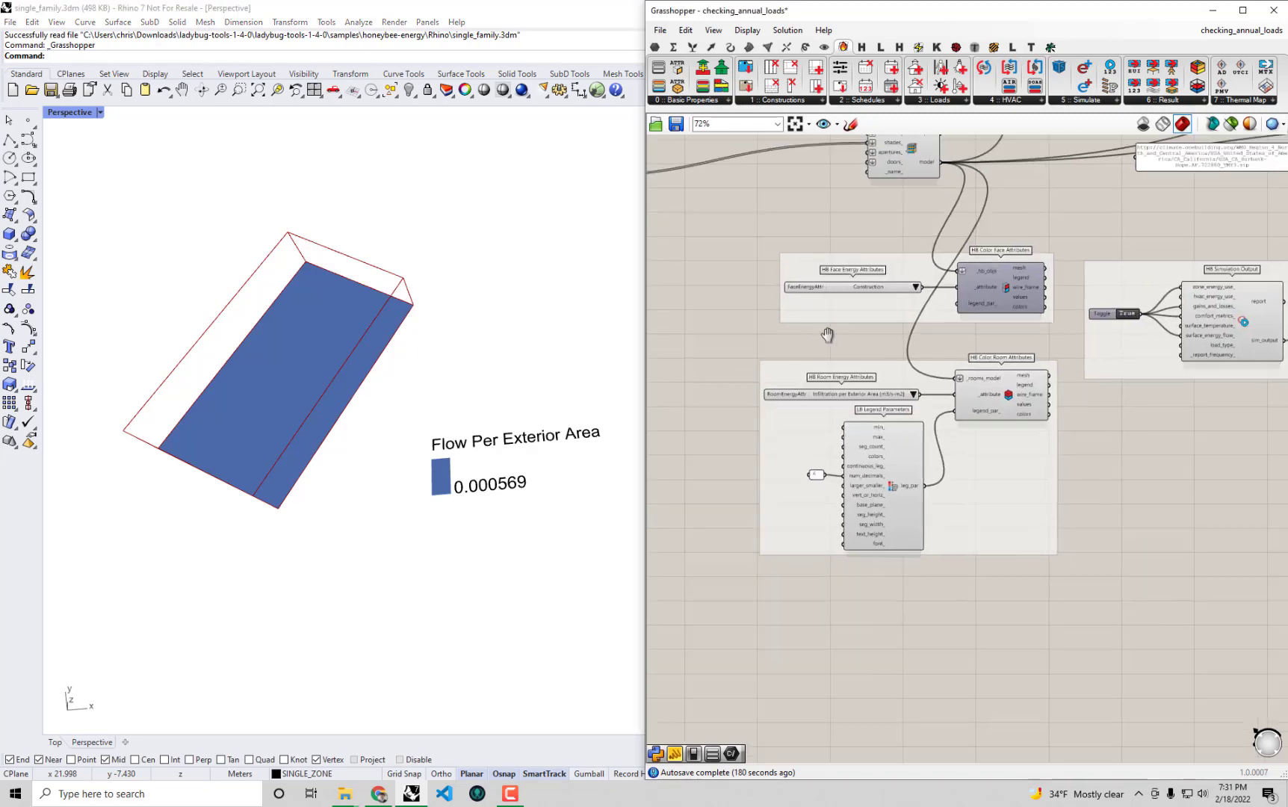
right_drag(835, 345, 983, 530)
scroll(946, 348, up, 3)
mouse_move(946, 343)
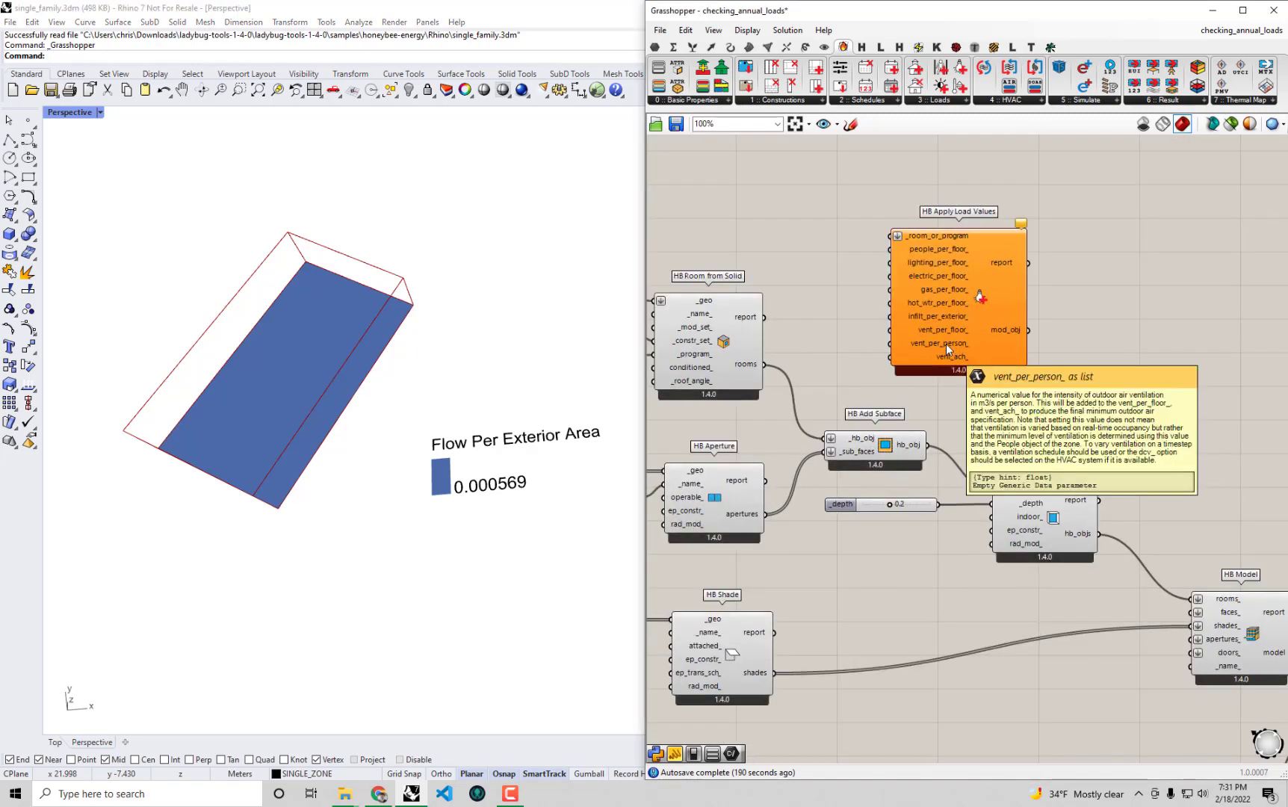
scroll(946, 340, up, 1)
mouse_move(949, 313)
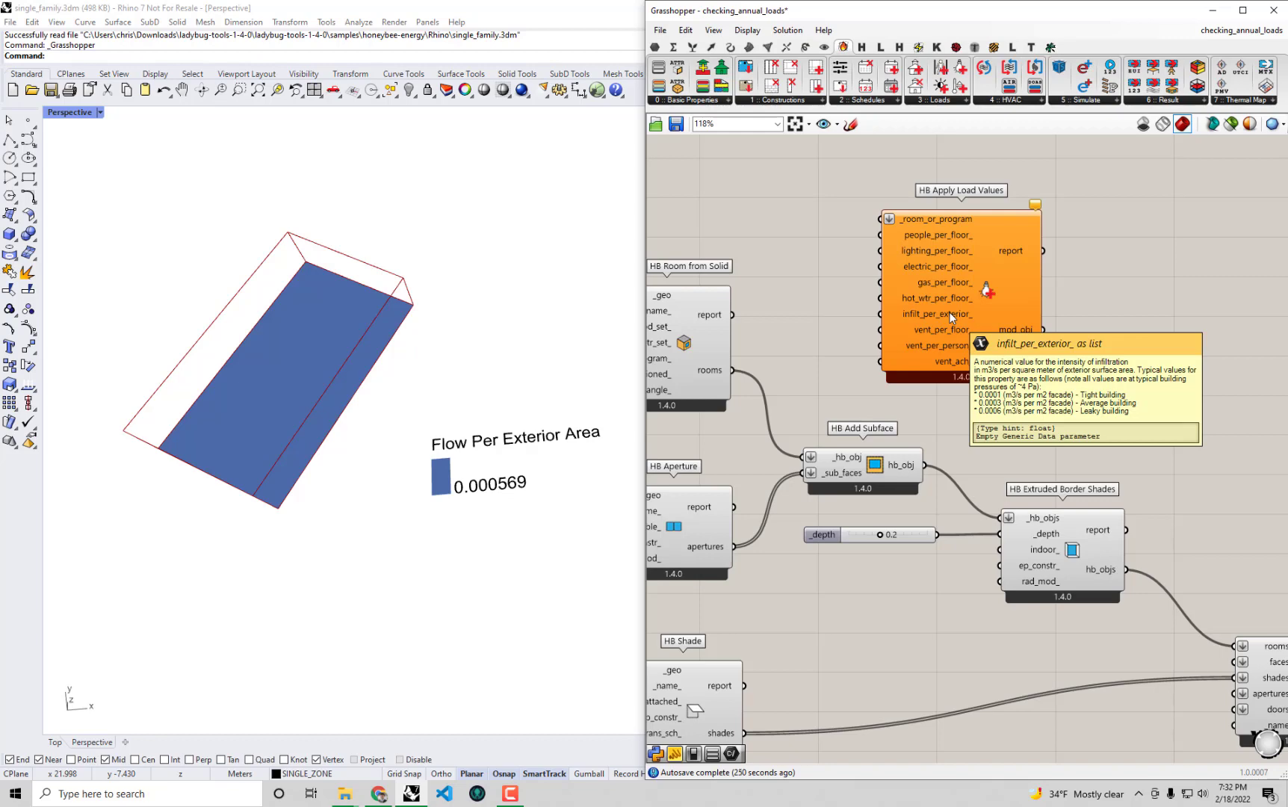
Rearrange the room geometry, 2004 construction and Apartment program panels, placing HB Apply Load Values beside them.
right_drag(913, 331, 1061, 308)
scroll(1060, 308, down, 1)
right_drag(852, 295, 979, 292)
click(999, 292)
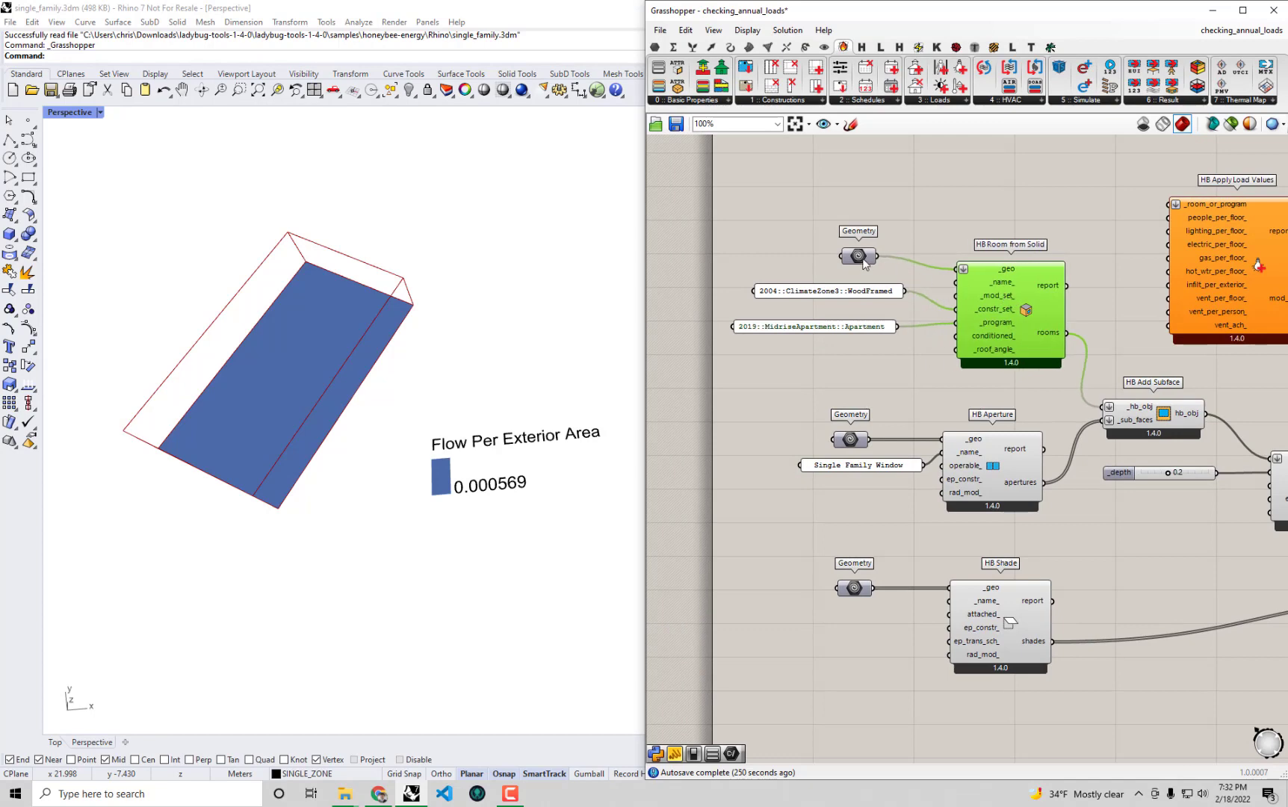
drag(861, 262, 896, 225)
drag(847, 293, 850, 250)
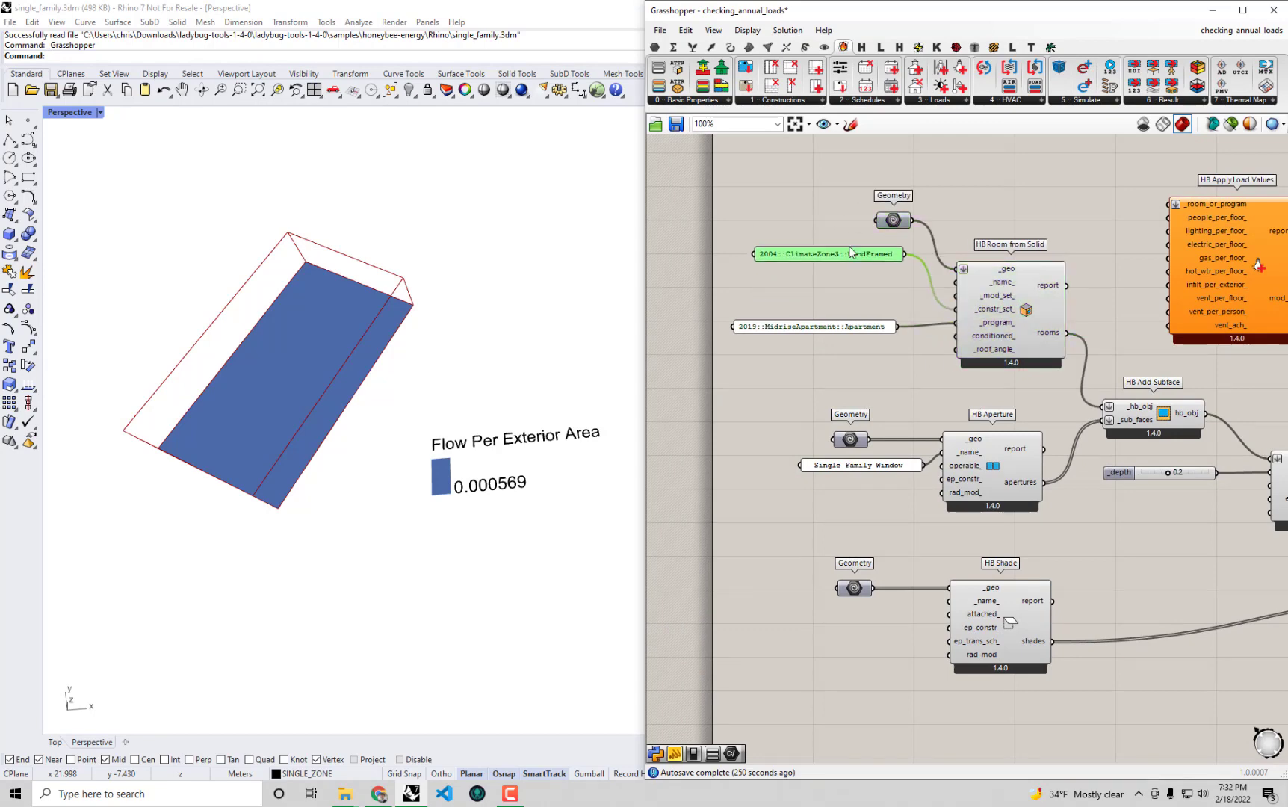
drag(836, 325, 772, 313)
right_drag(770, 313, 875, 275)
drag(882, 278, 771, 243)
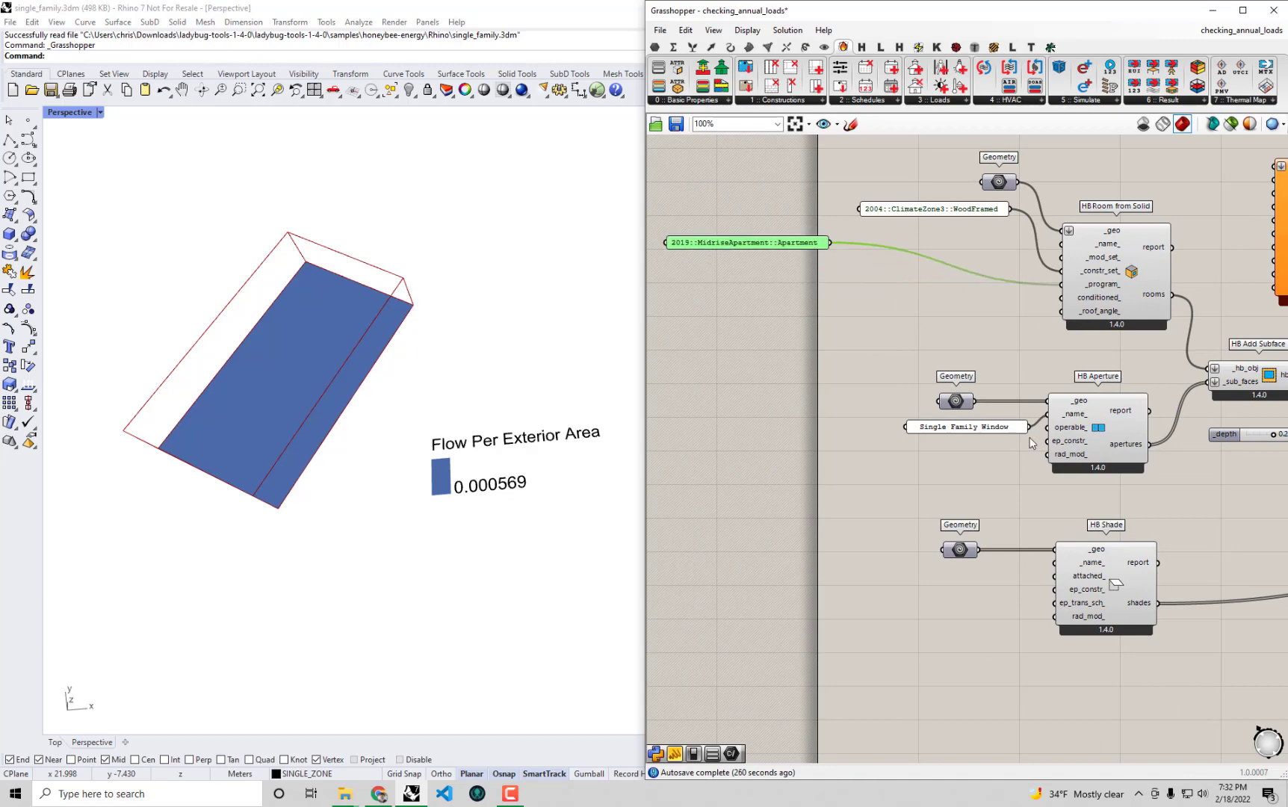
drag(1207, 286, 743, 398)
click(756, 276)
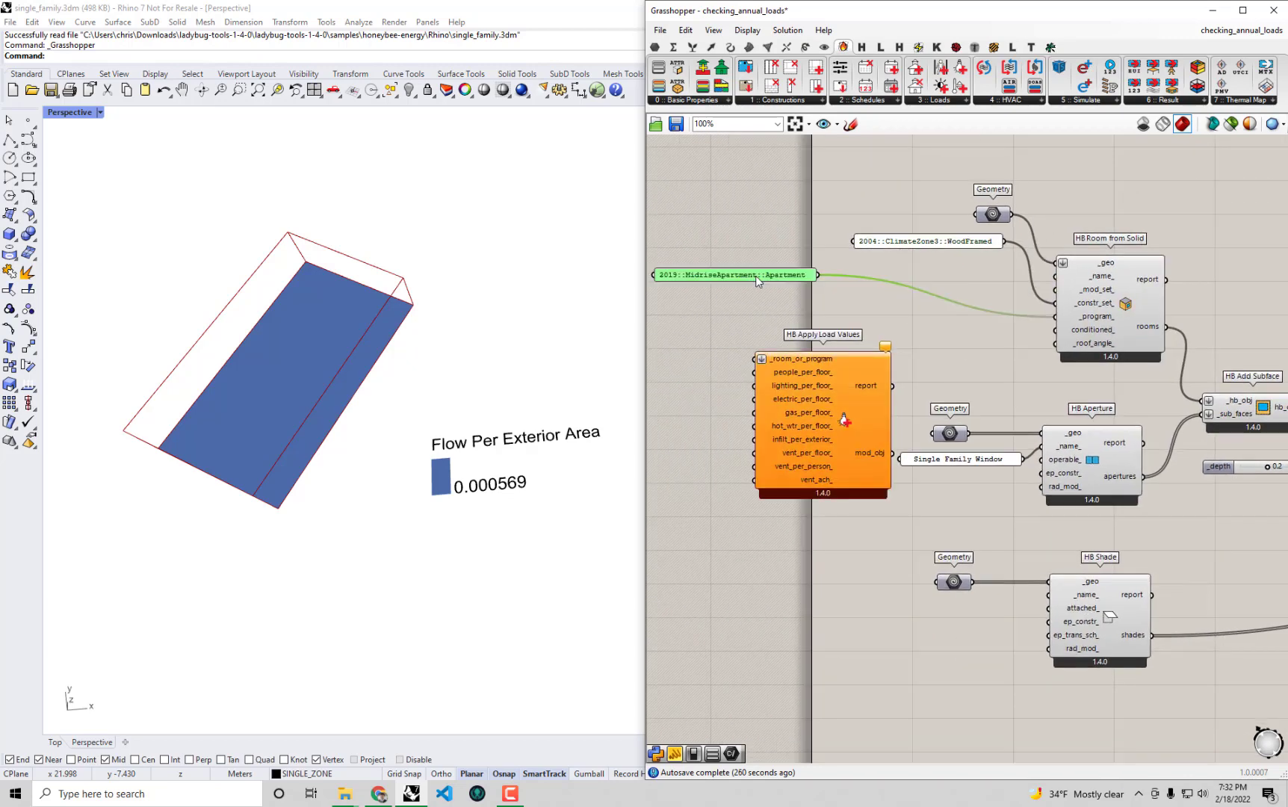
drag(754, 276, 749, 276)
Move the aperture and shade groups lower and wire the Apartment program into _room_or_program.
right_drag(804, 308, 813, 296)
click(1132, 301)
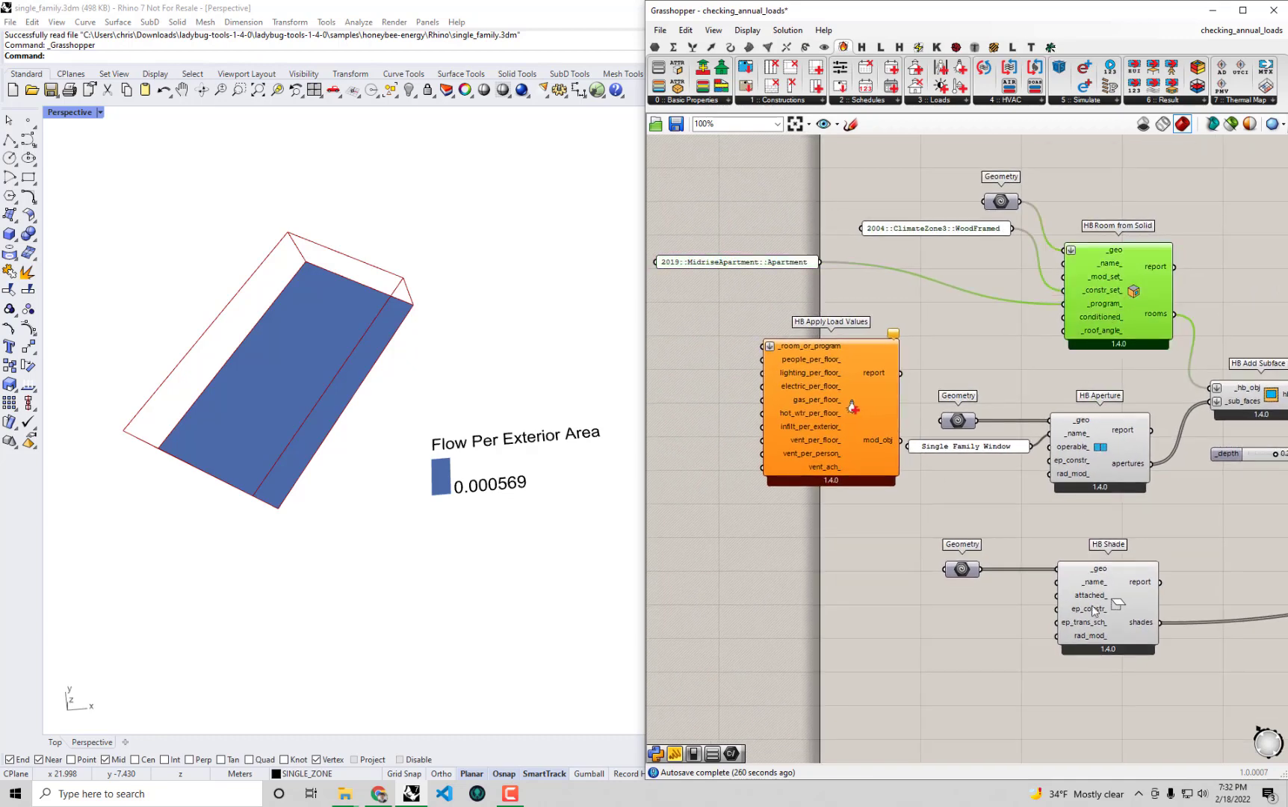
click(1134, 675)
drag(1141, 692, 908, 392)
drag(1098, 433, 1115, 601)
drag(829, 421, 965, 421)
scroll(859, 422, up, 2)
right_drag(854, 408, 904, 374)
drag(861, 275, 953, 382)
drag(1041, 473, 1031, 474)
Attach a Panel to mod_obj and widen it so 2019::MidriseApartment::Apartment_7141db7f fits one line.
double_click(1161, 478)
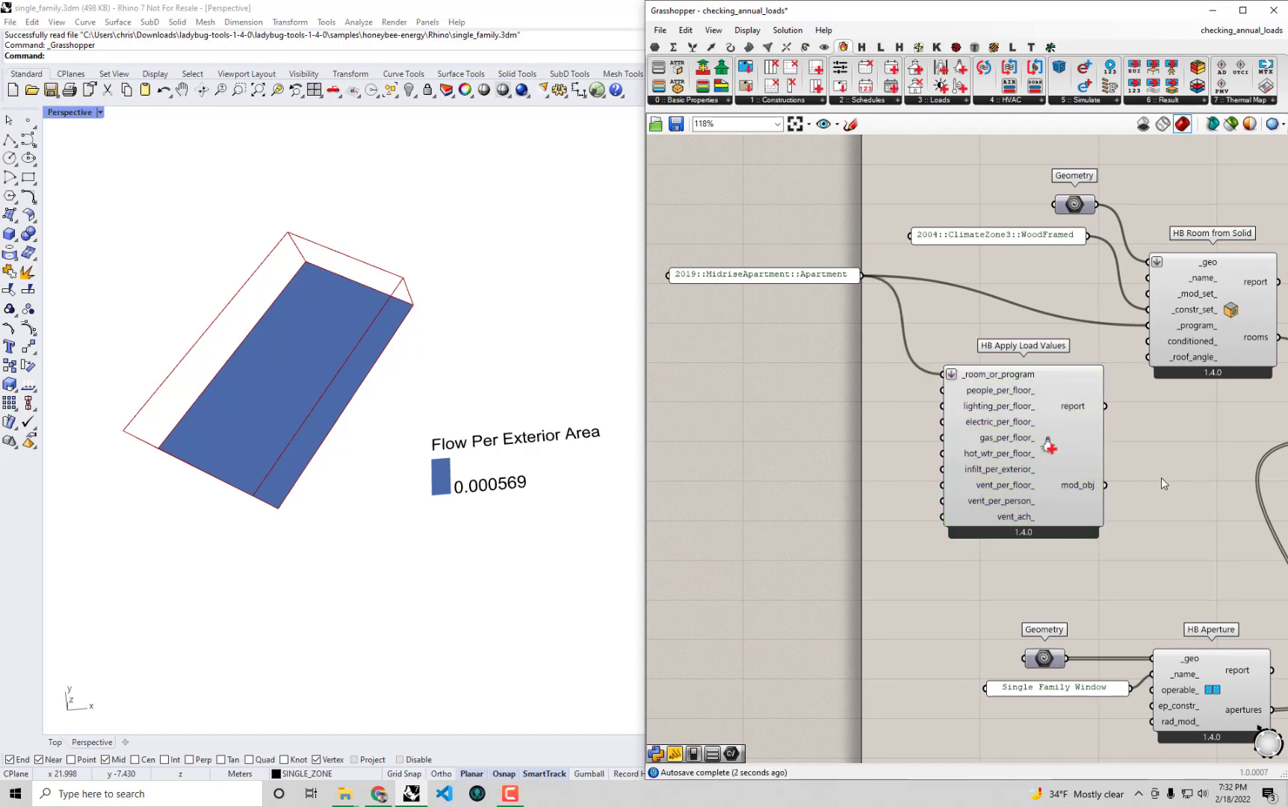
text(pan)
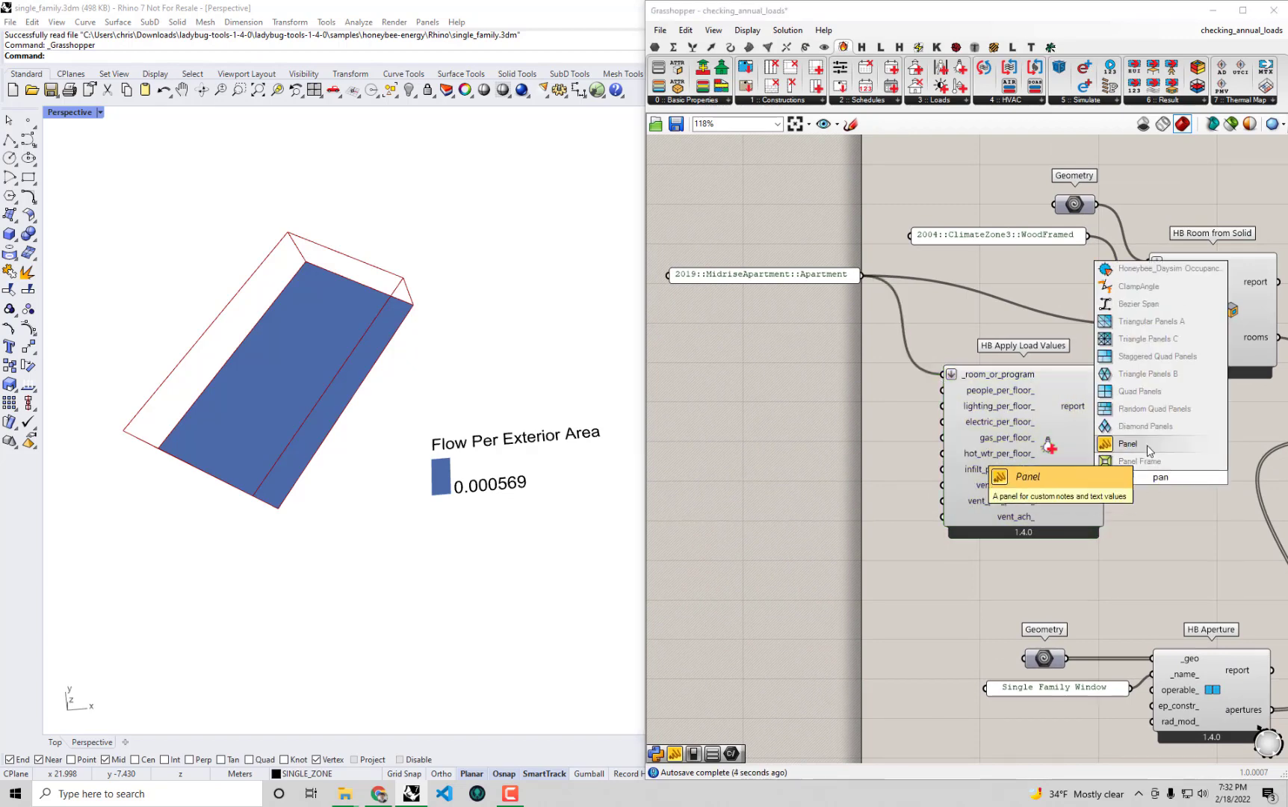
click(1128, 443)
drag(1105, 485, 1136, 489)
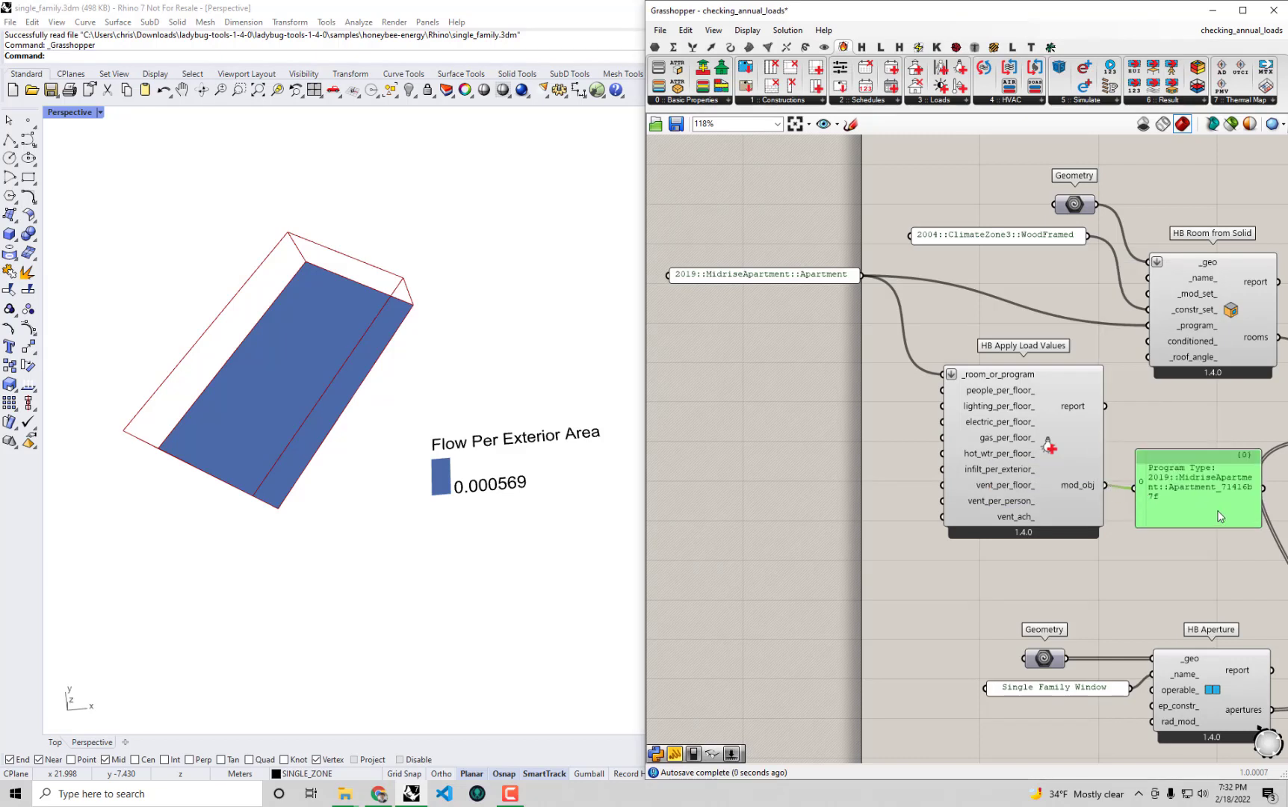
scroll(1217, 515, right, 2)
drag(1210, 512, 1262, 514)
scroll(1258, 517, right, 2)
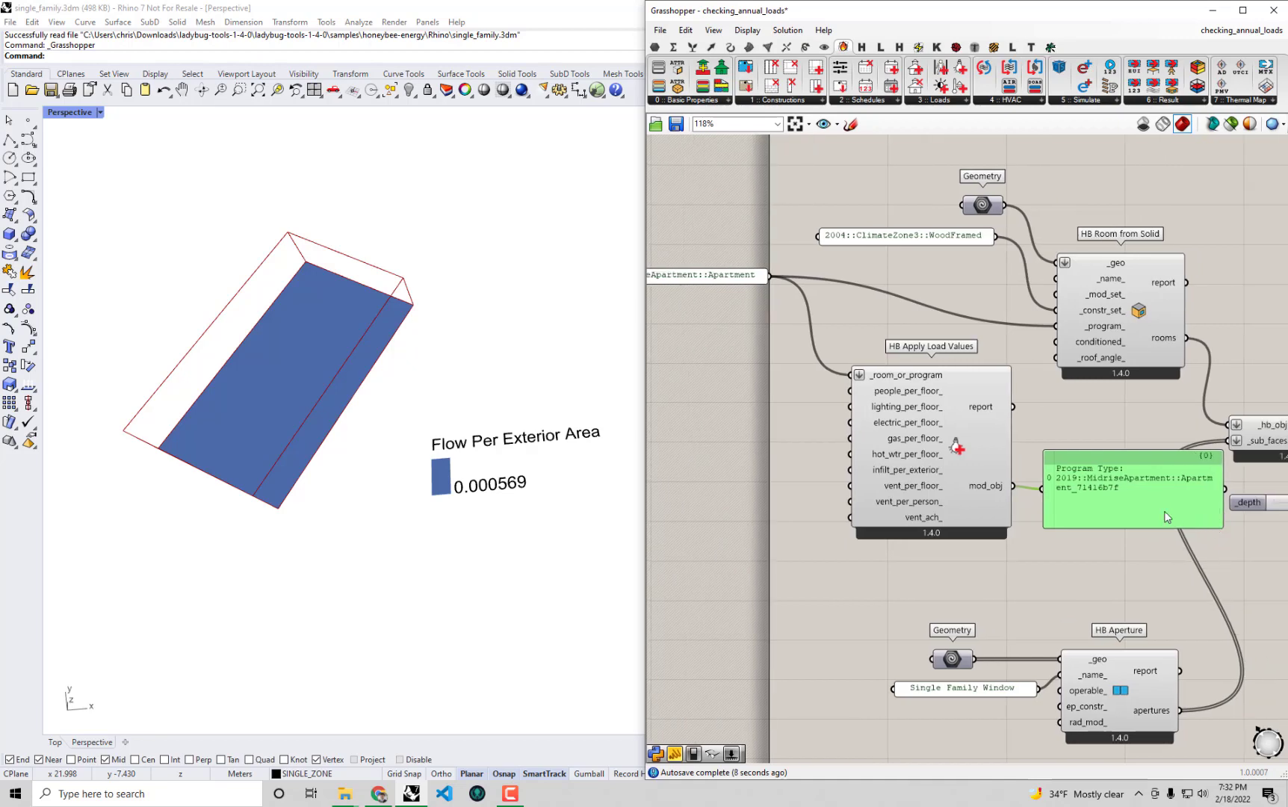
right_drag(1154, 502, 1097, 503)
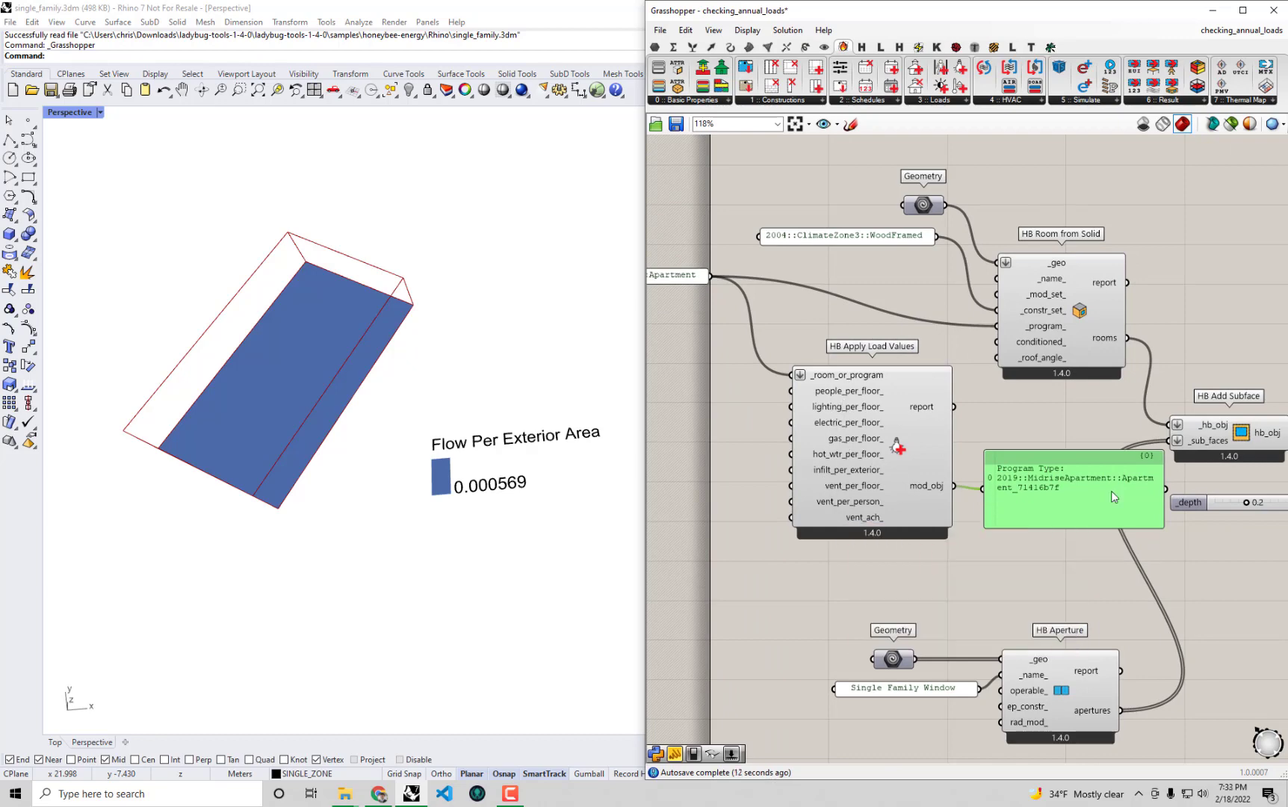
drag(1160, 525, 1260, 496)
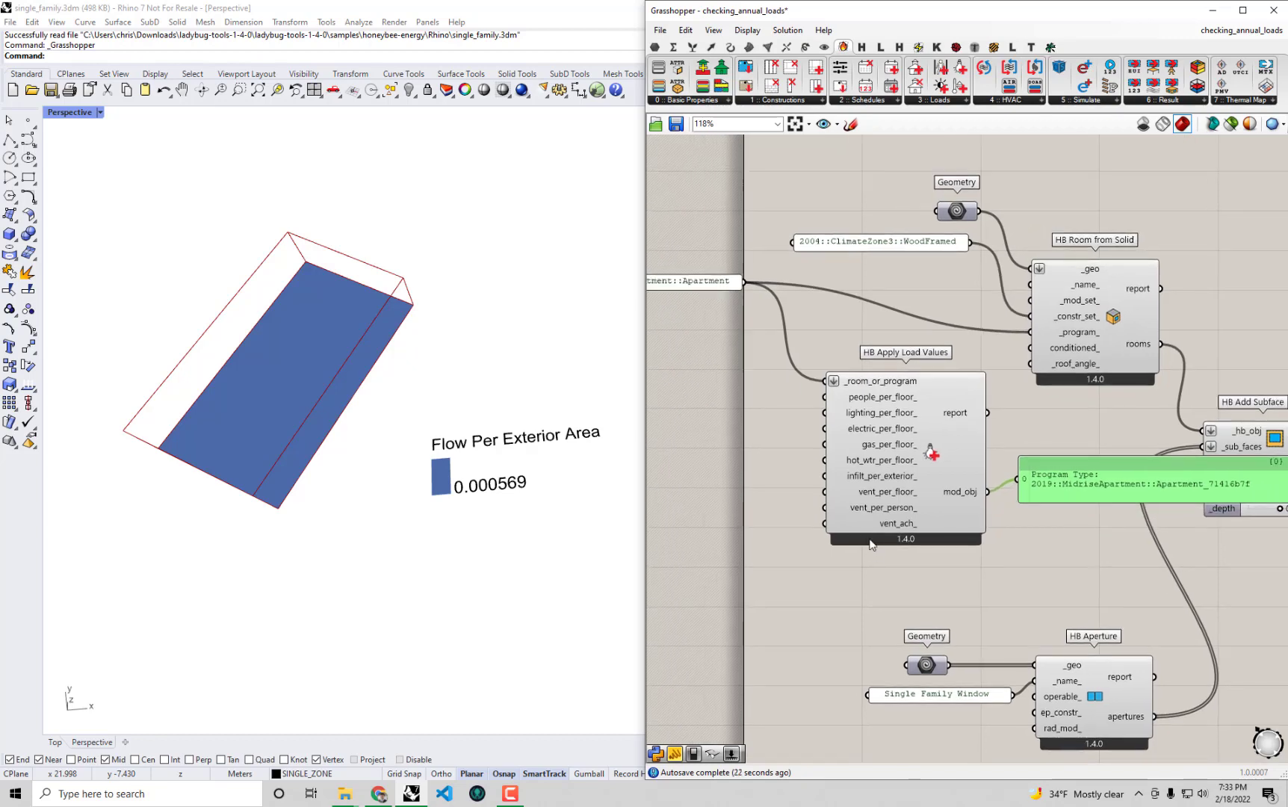
mouse_move(871, 480)
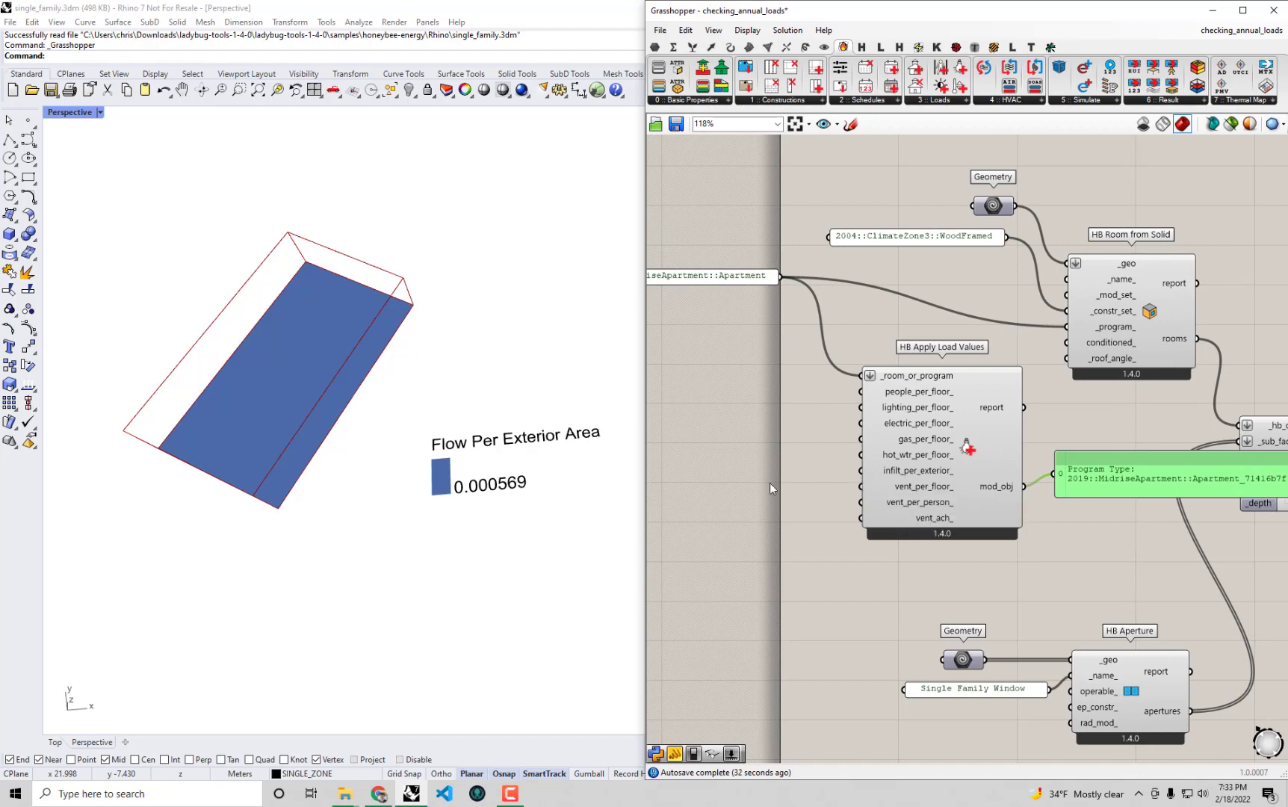
Create a 0.0003 value panel and connect it to infilt_per_exterior_ of HB Apply Load Values.
click(729, 461)
double_click(729, 460)
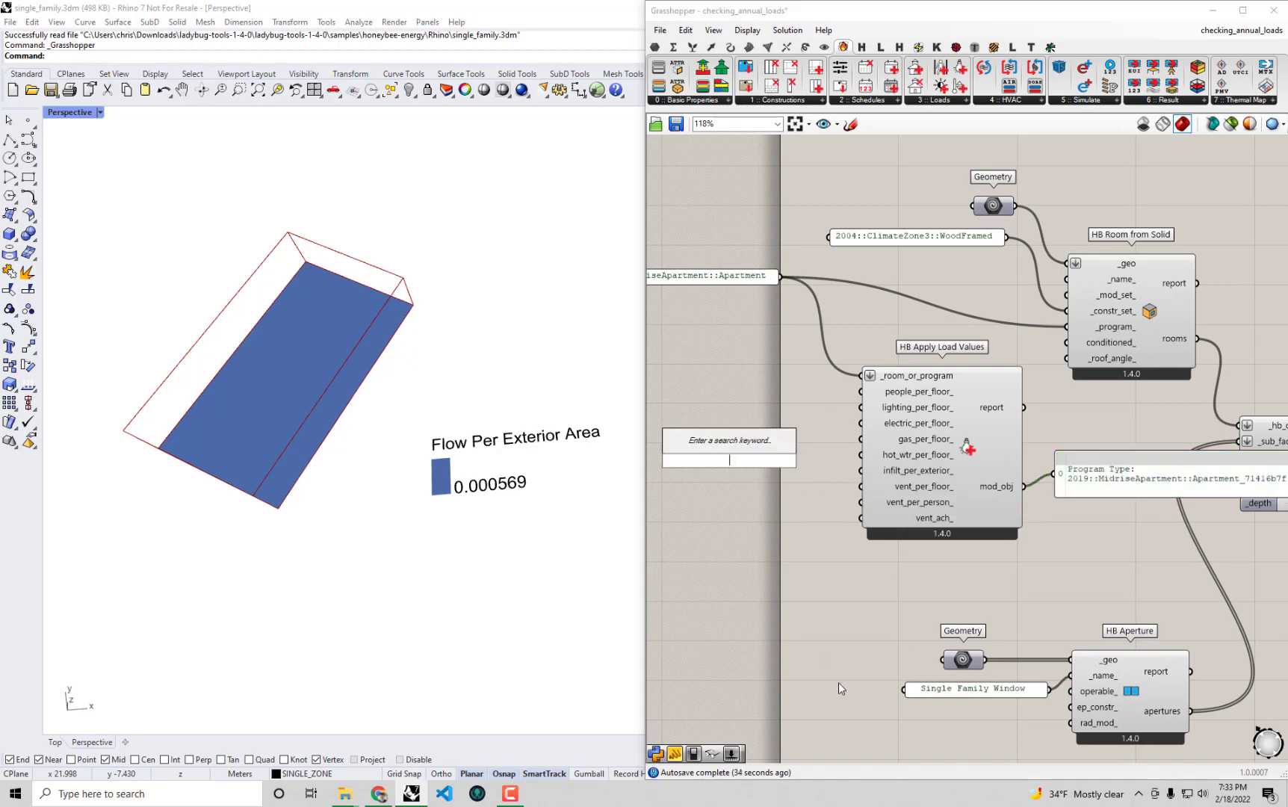
text(")
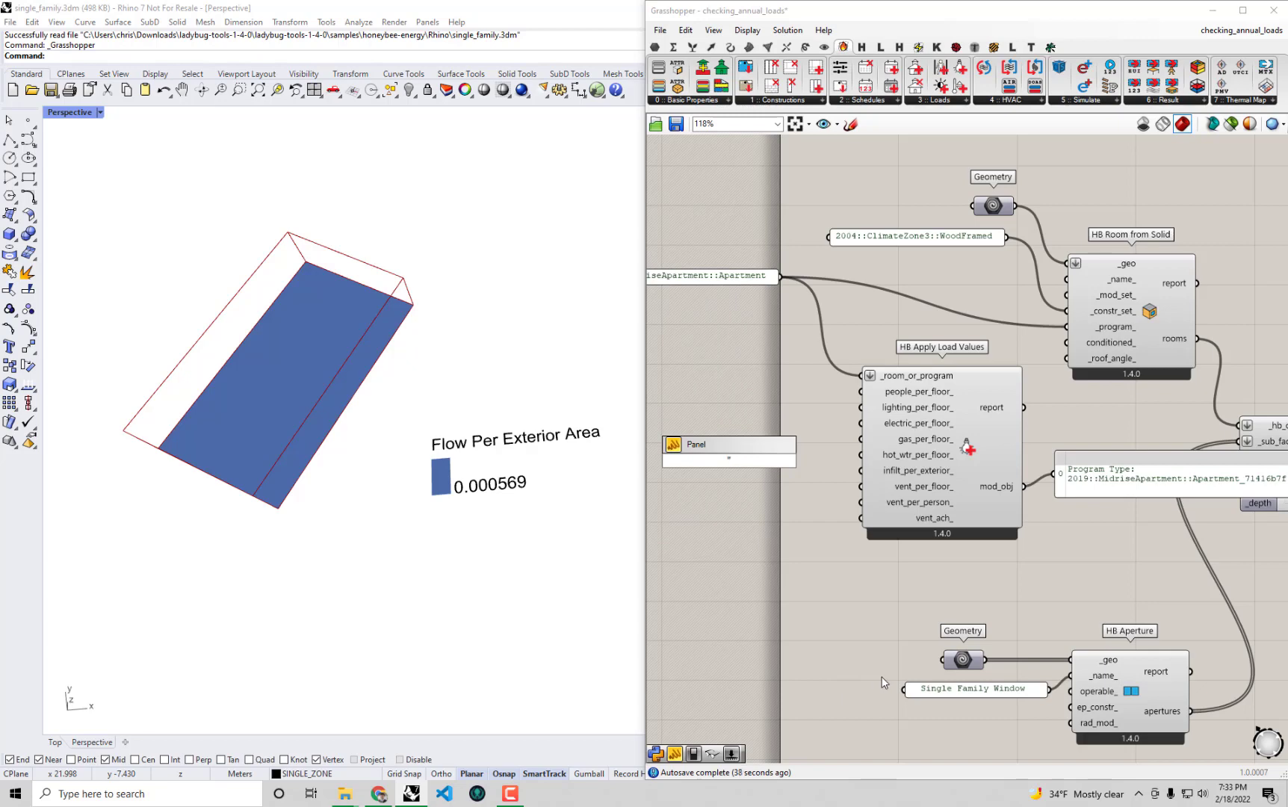
text(0.0003)
key(Return)
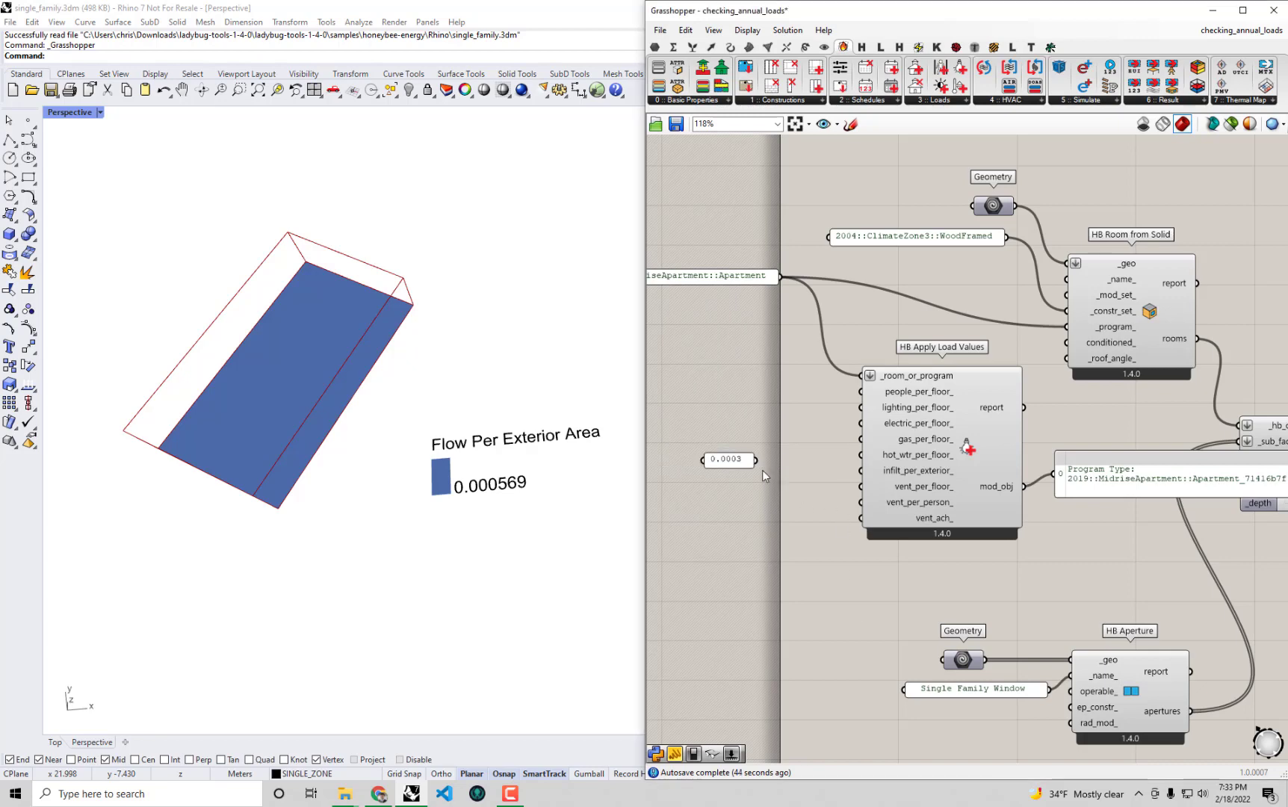
drag(733, 465, 809, 476)
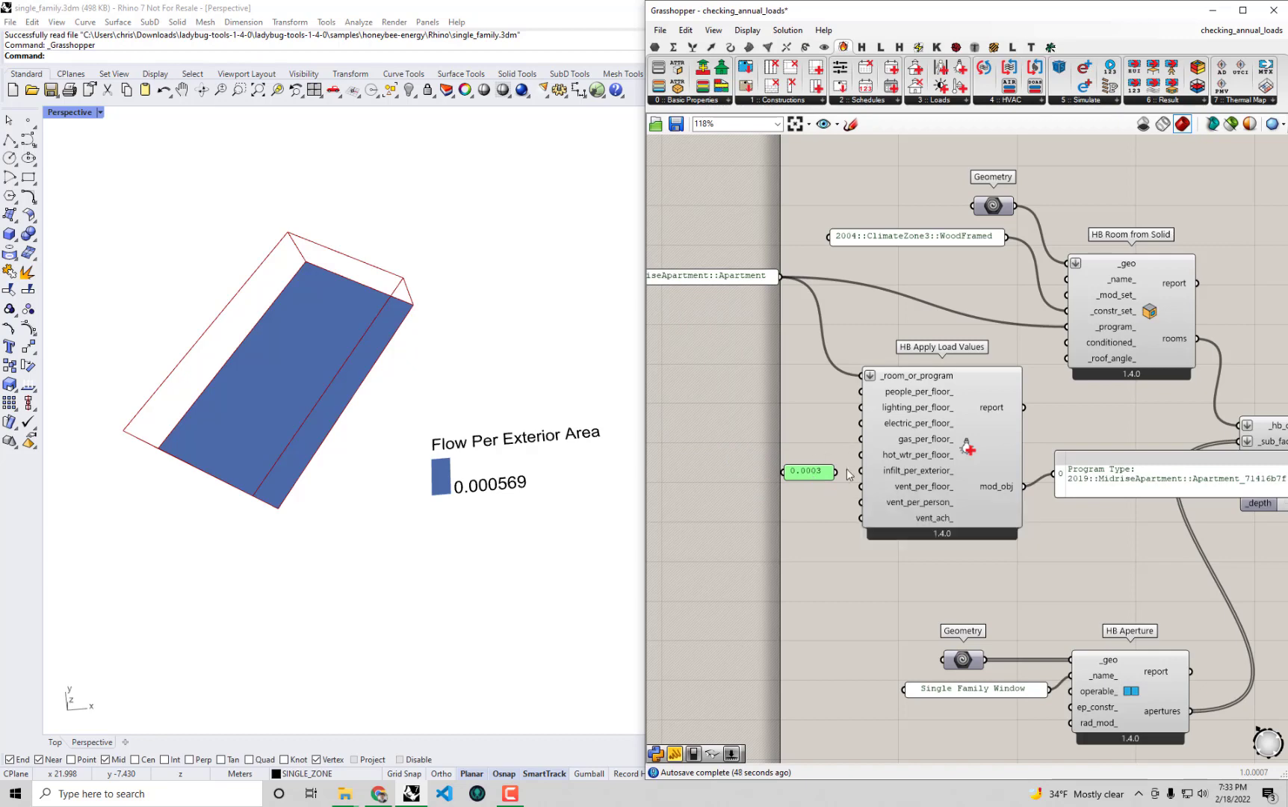
mouse_move(836, 472)
mouse_down()
mouse_move(859, 478)
mouse_move(829, 477)
mouse_up()
drag(1192, 494, 1187, 556)
drag(962, 577, 809, 423)
Wire mod_obj into HB Room from Solid's _program_ input and orbit to see the 0.0003 legend.
drag(926, 452, 924, 431)
click(1113, 435)
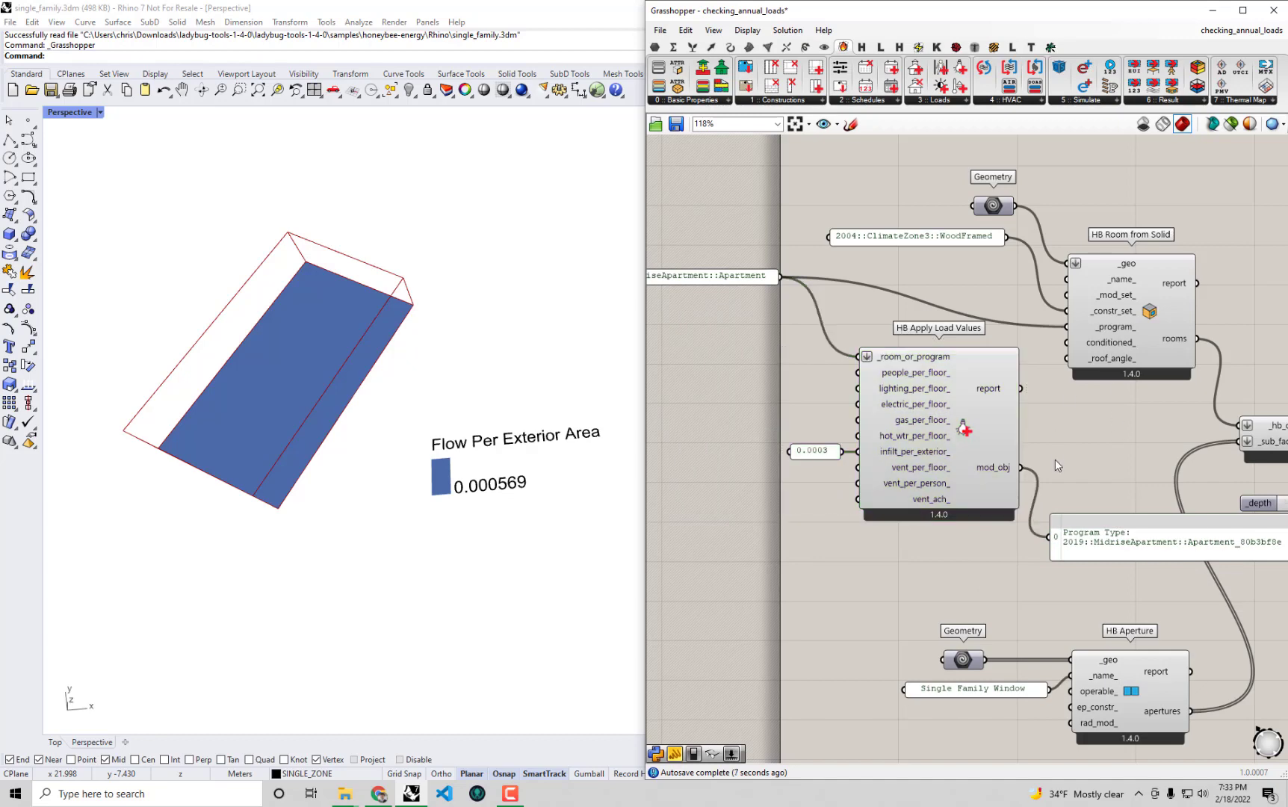
drag(1020, 467, 1062, 334)
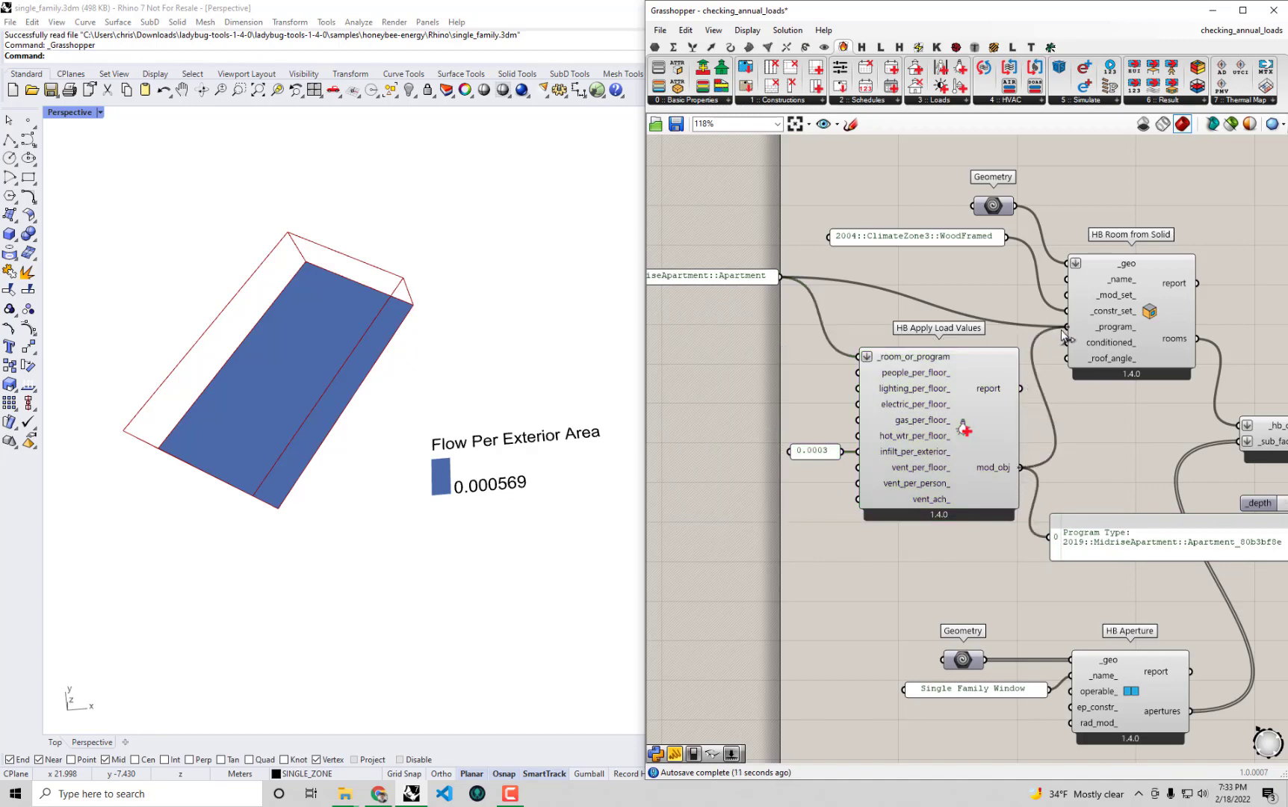
drag(1062, 334, 1062, 334)
right_drag(481, 517, 435, 396)
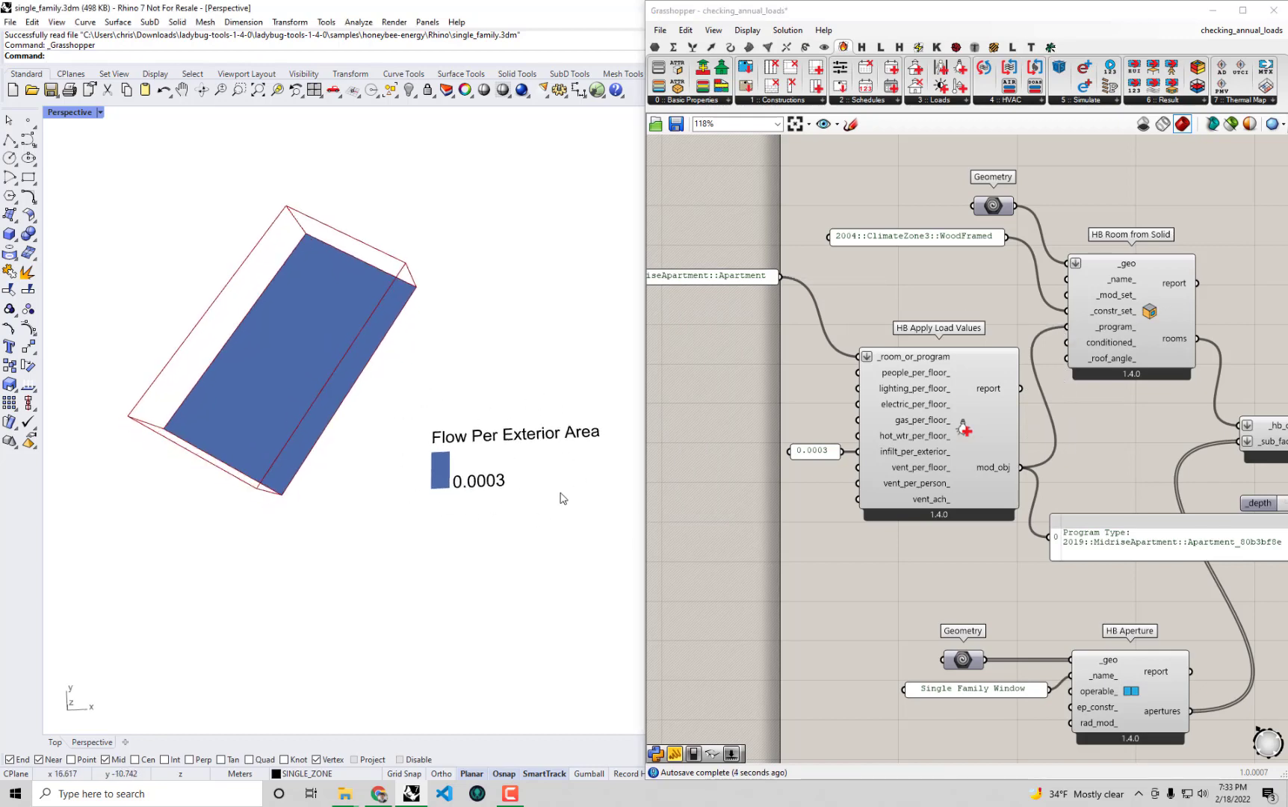
right_drag(507, 507, 590, 475)
click(1167, 542)
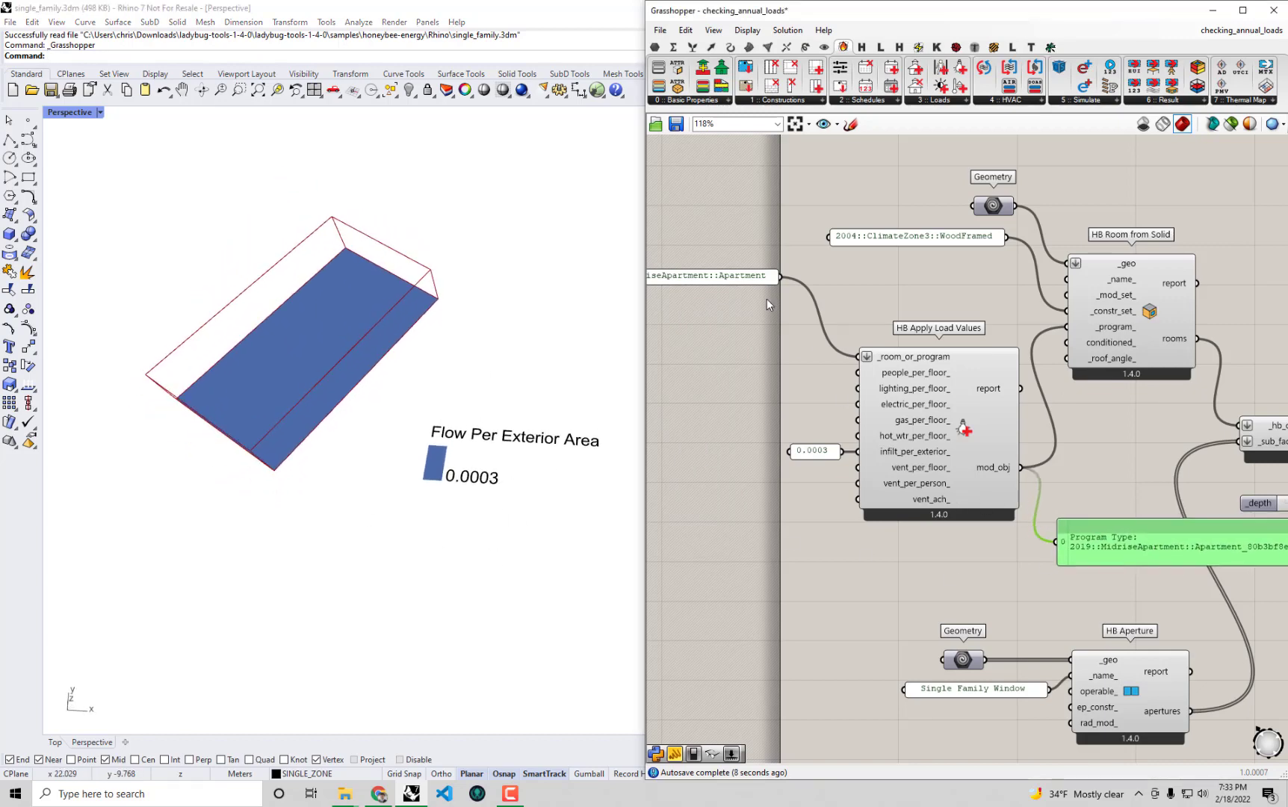
drag(746, 280, 807, 355)
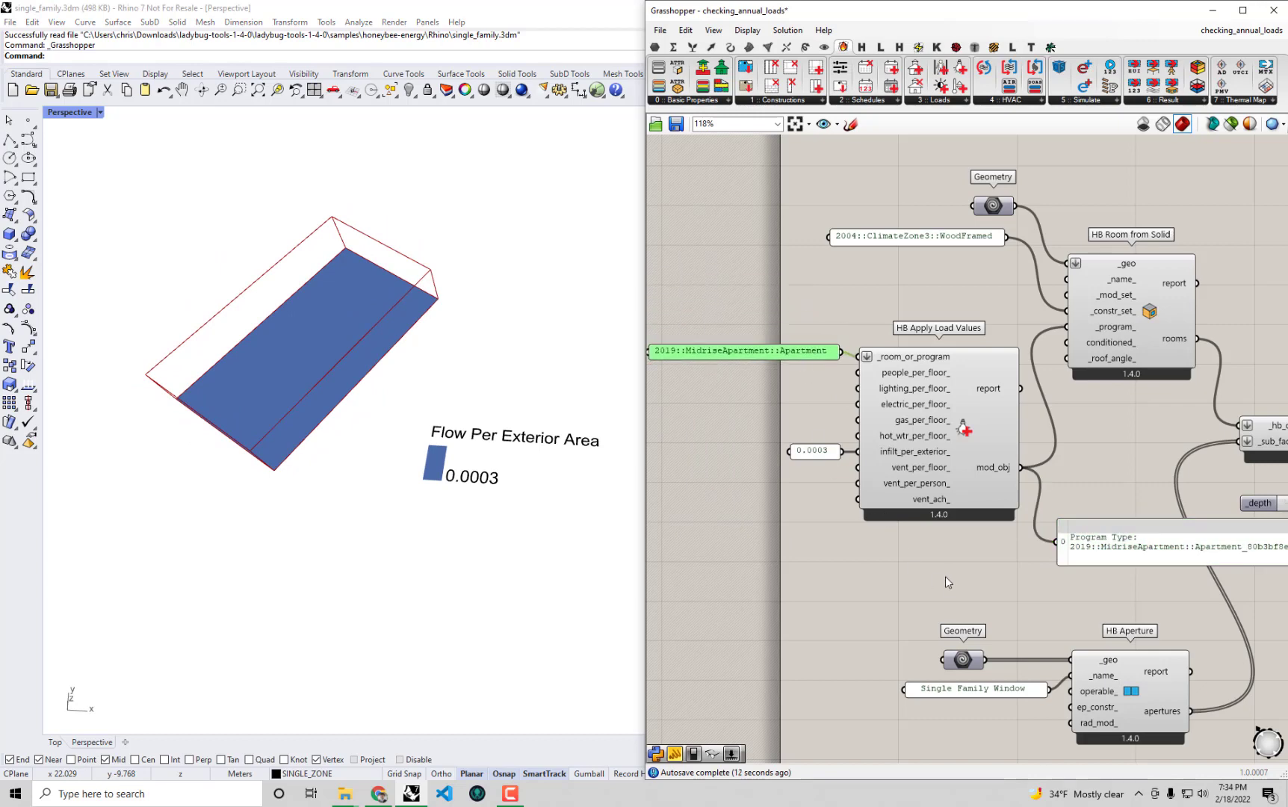
Group the Apartment program, 0.0003 value and HB Apply Load Values with Ctrl+G, then delete the Program Type panel.
drag(952, 583, 719, 320)
right_drag(824, 445, 869, 444)
key(ctrl+g)
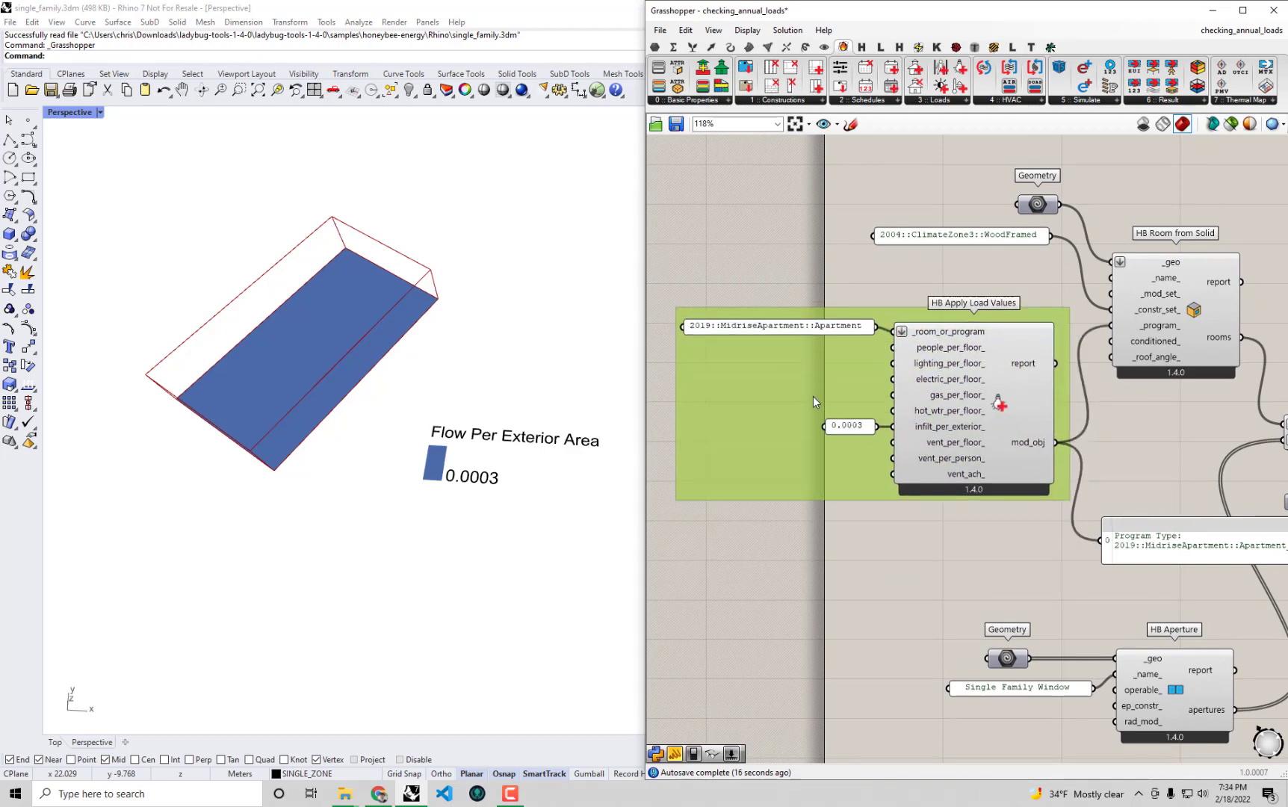
drag(1154, 544, 947, 562)
scroll(947, 562, down, 2)
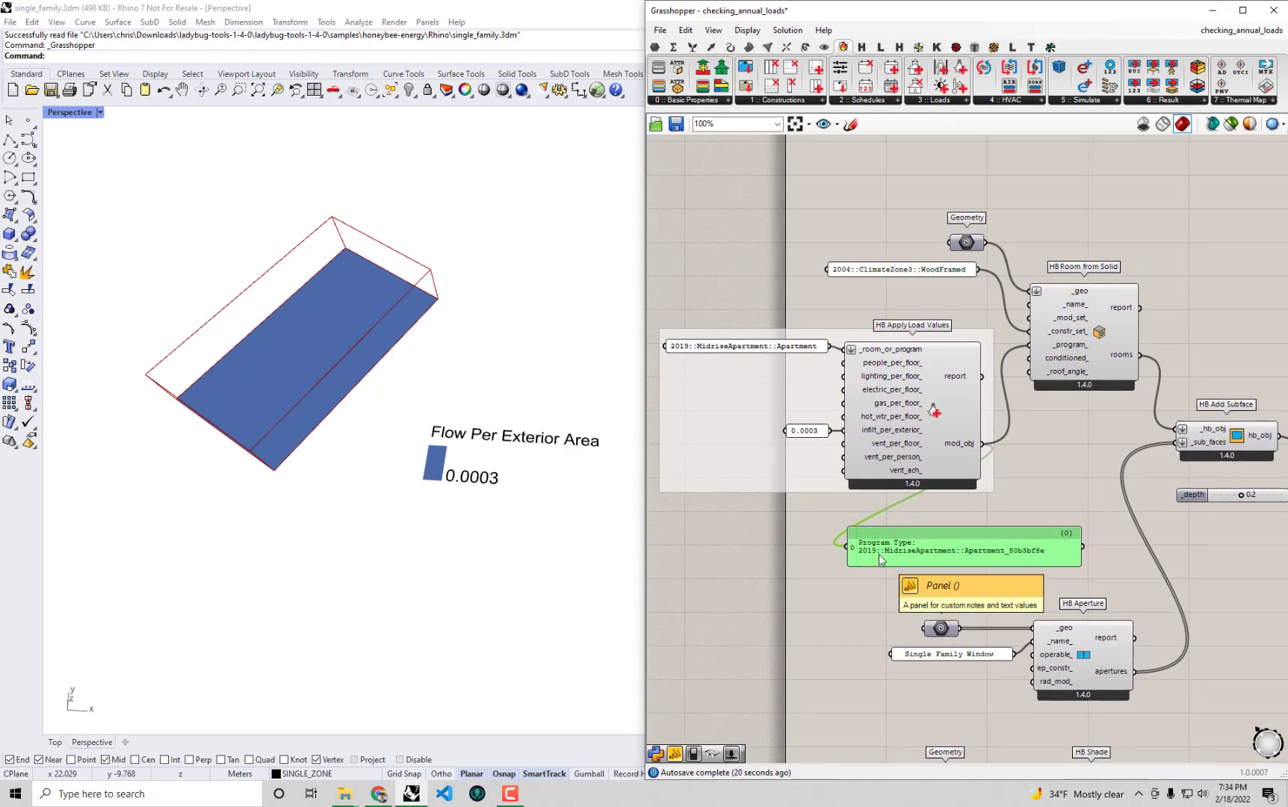
key(Delete)
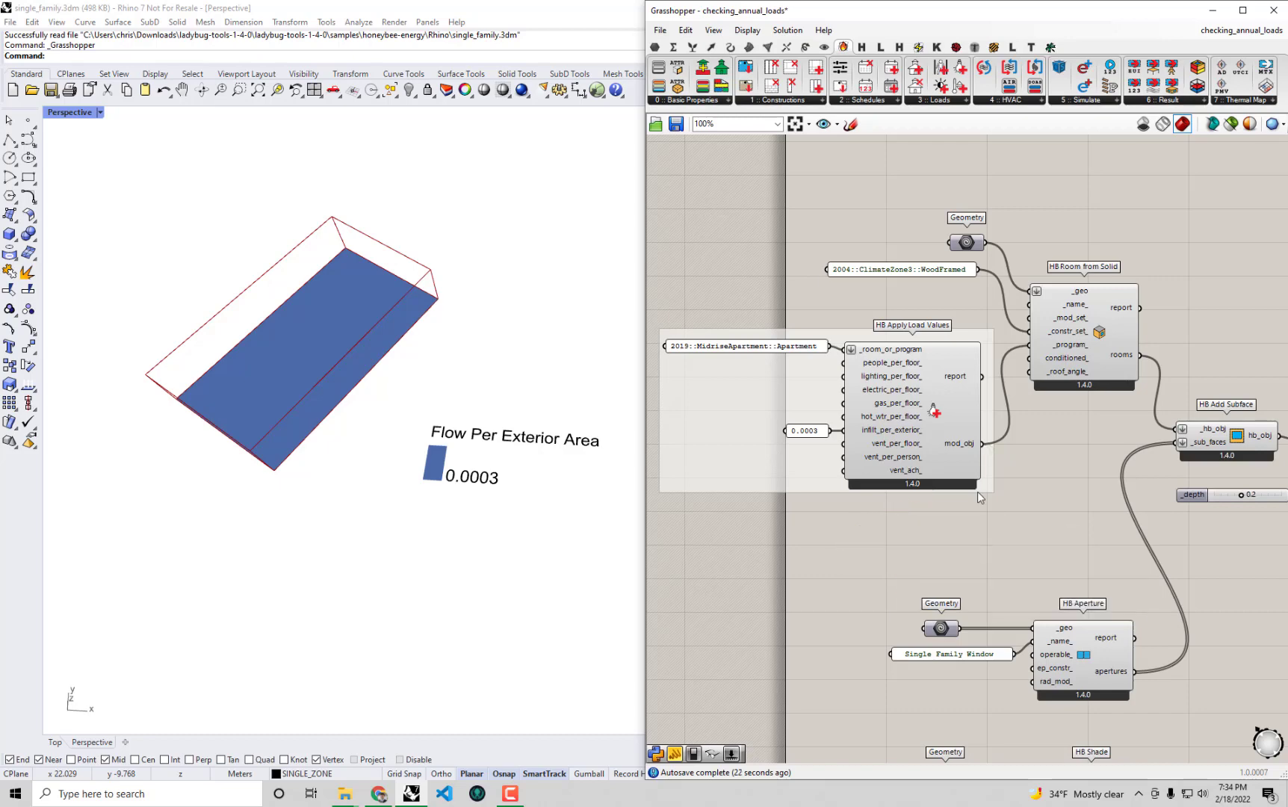
drag(924, 274, 931, 290)
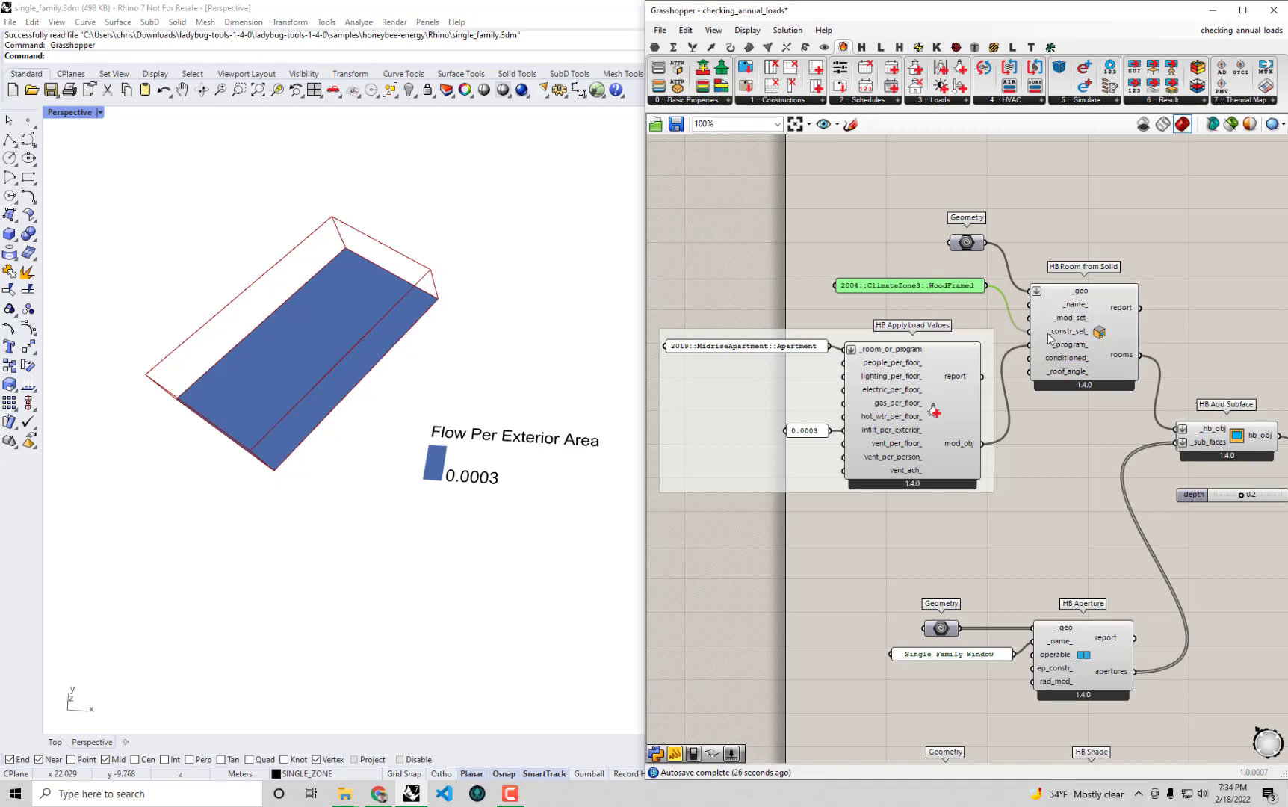
Zoom out to 72% and pan to the Color Face and Color Room Attributes components under HB Model.
scroll(922, 304, up, 1)
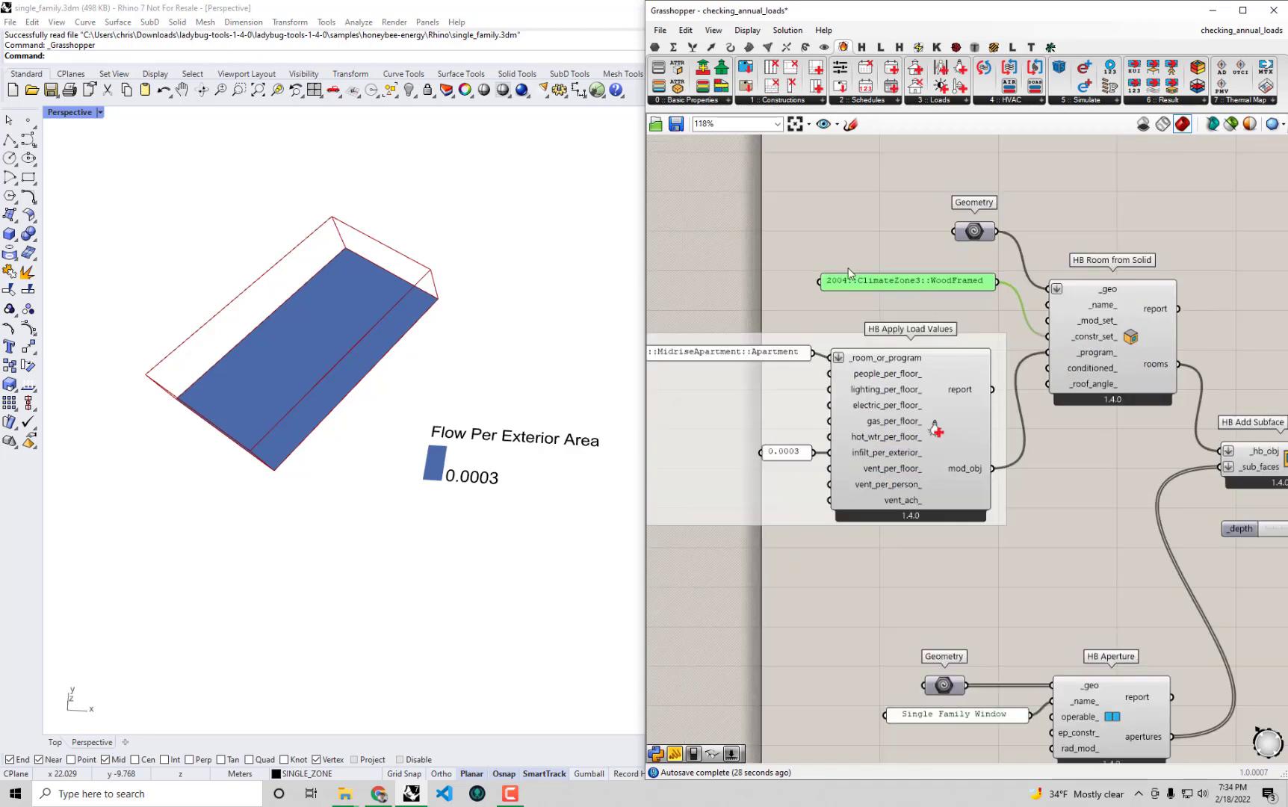
scroll(923, 291, up, 1)
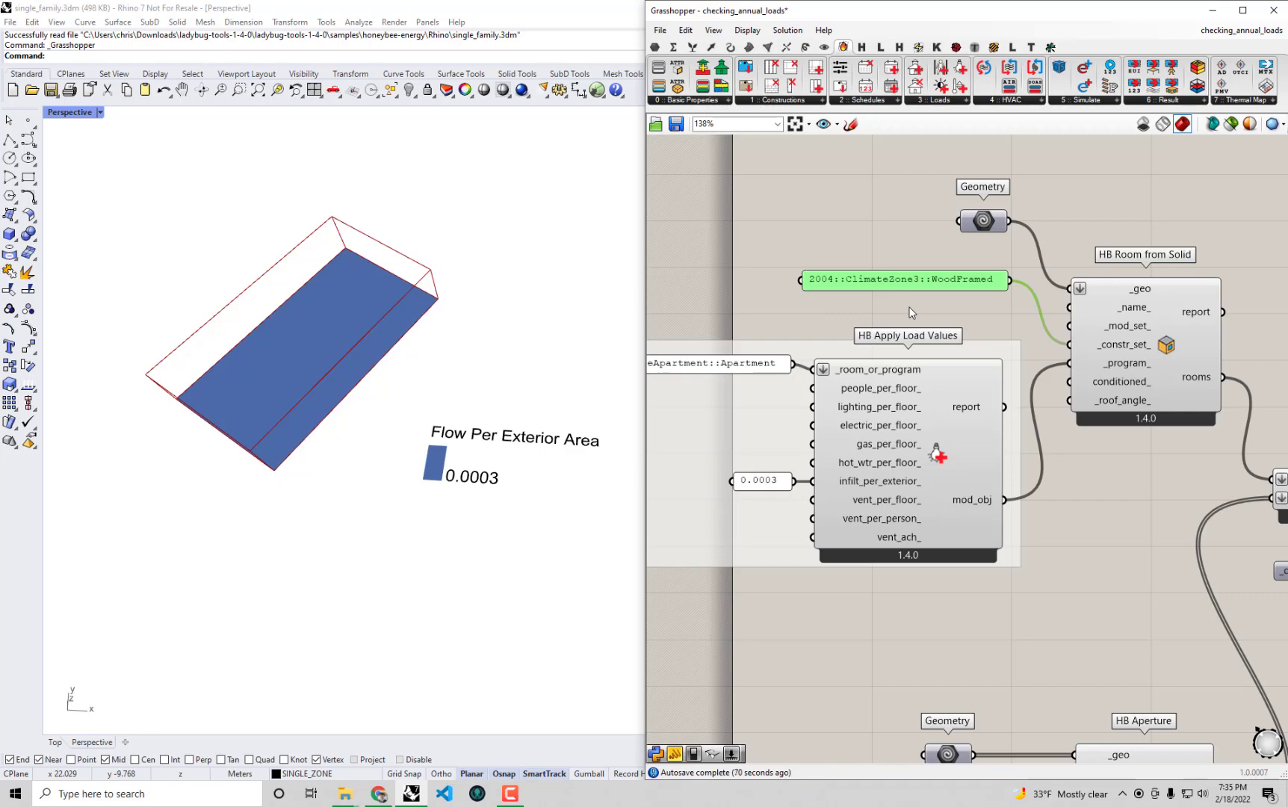
scroll(910, 312, down, 4)
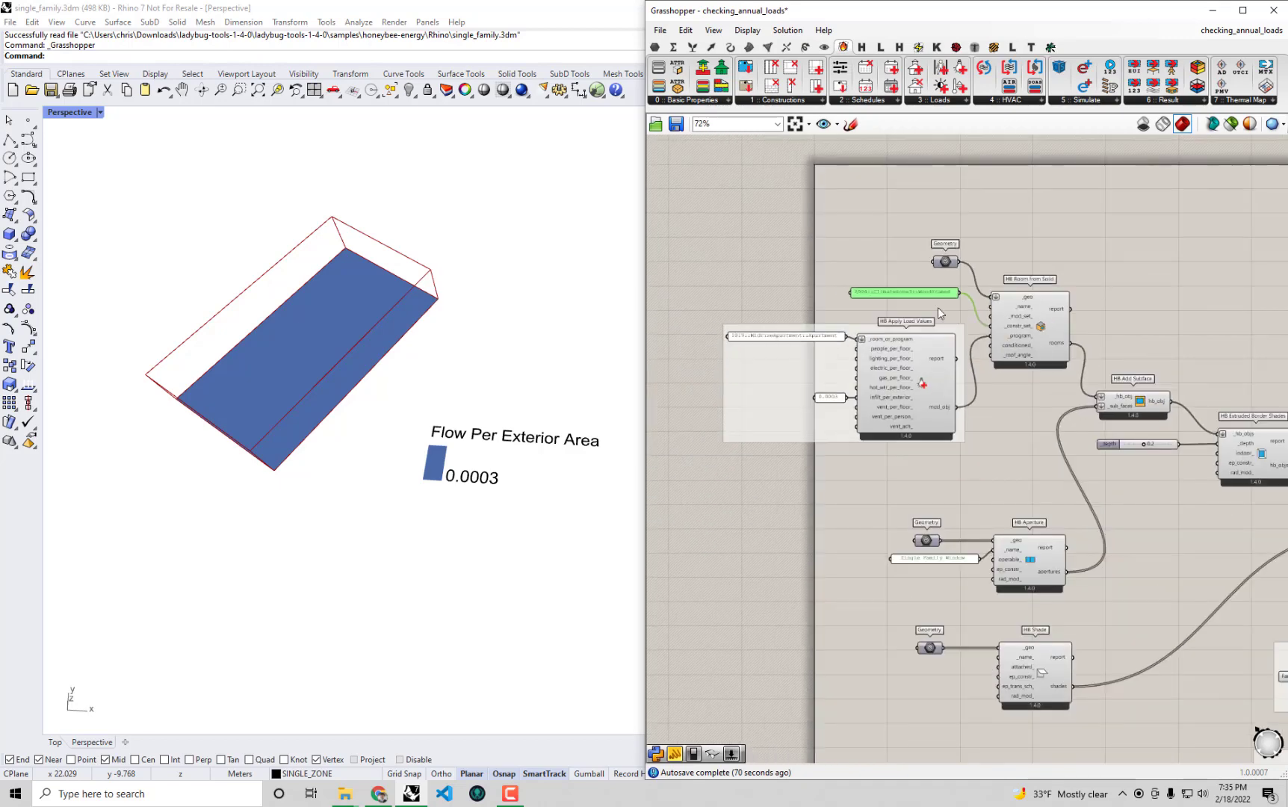
right_drag(1272, 452, 805, 122)
Turn off the HB Color Room Attributes preview and turn on the HB Color Face Attributes preview.
scroll(1025, 465, up, 2)
right_click(1028, 480)
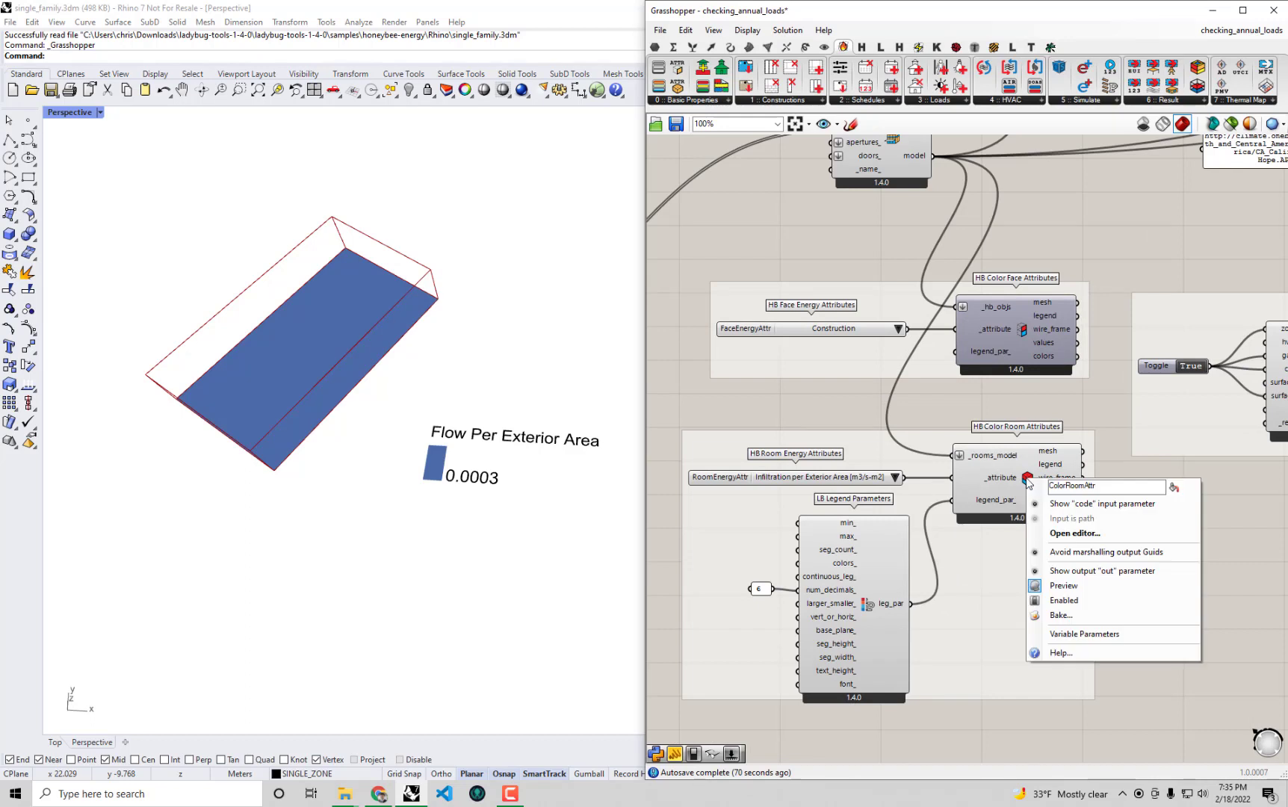
click(1070, 589)
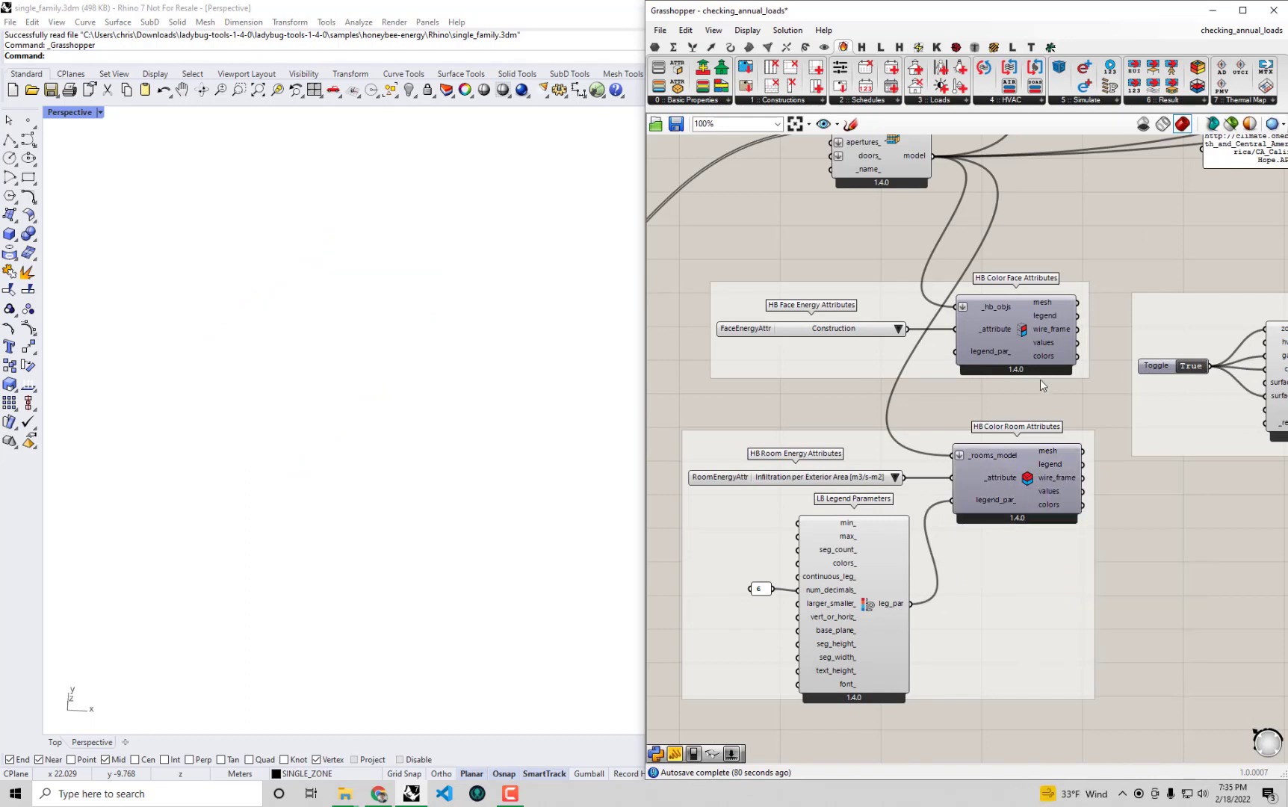
right_click(1023, 330)
click(1087, 439)
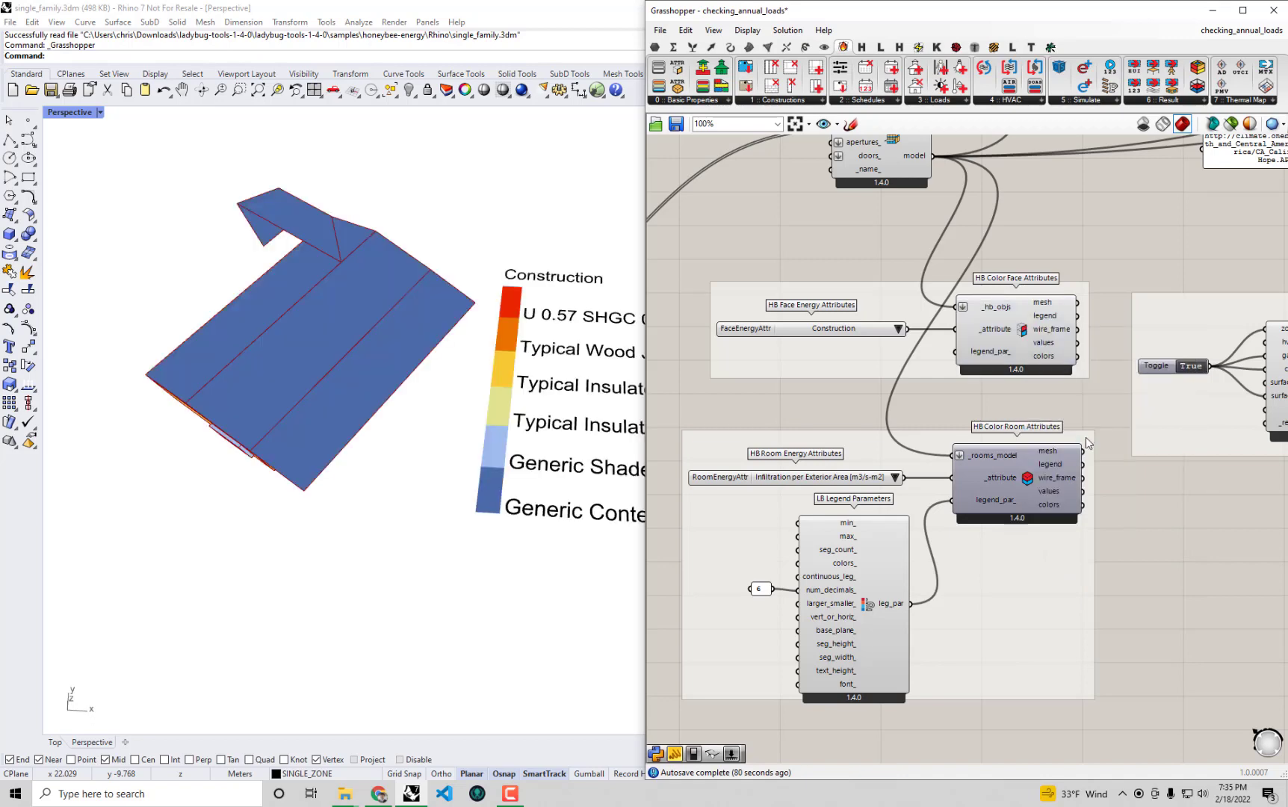
Orbit and zoom the Rhino model, then pan the canvas to HB Model and HB Apply Load Values.
right_drag(426, 434, 308, 416)
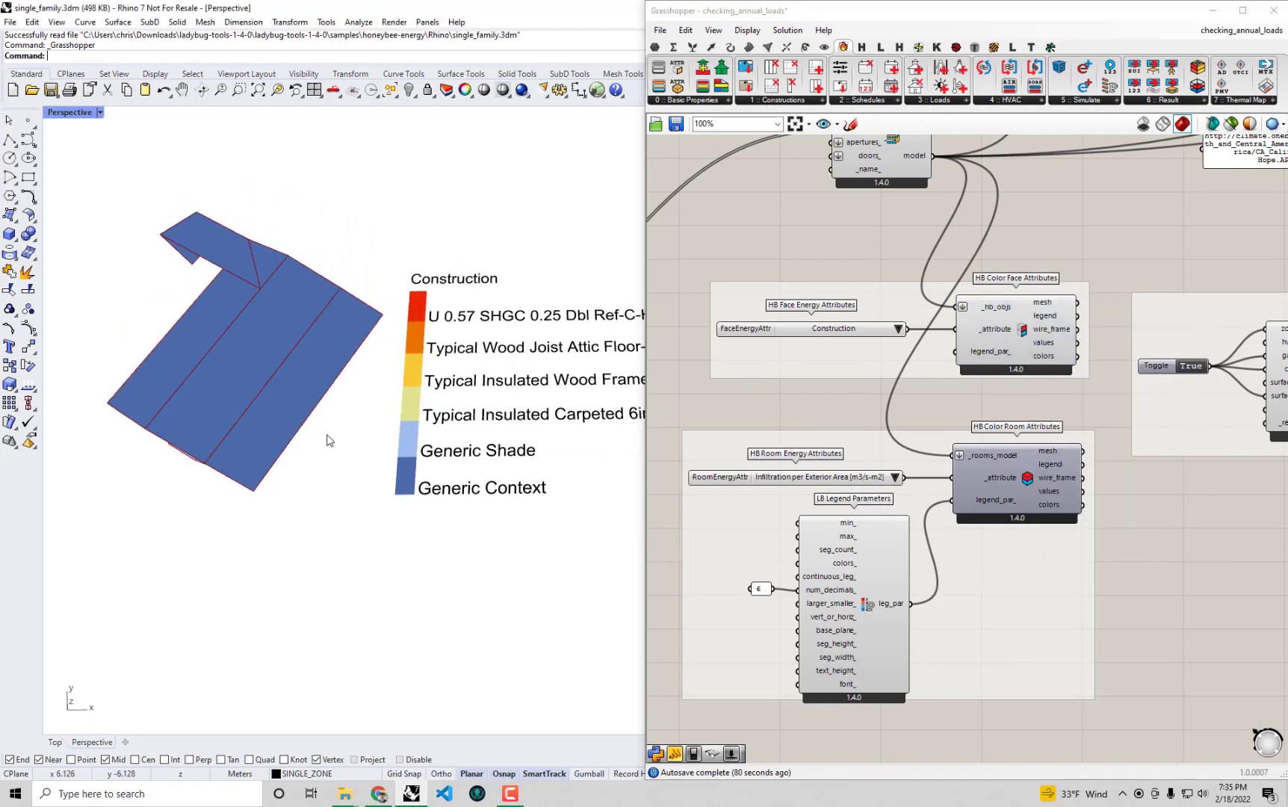
scroll(480, 404, up, 5)
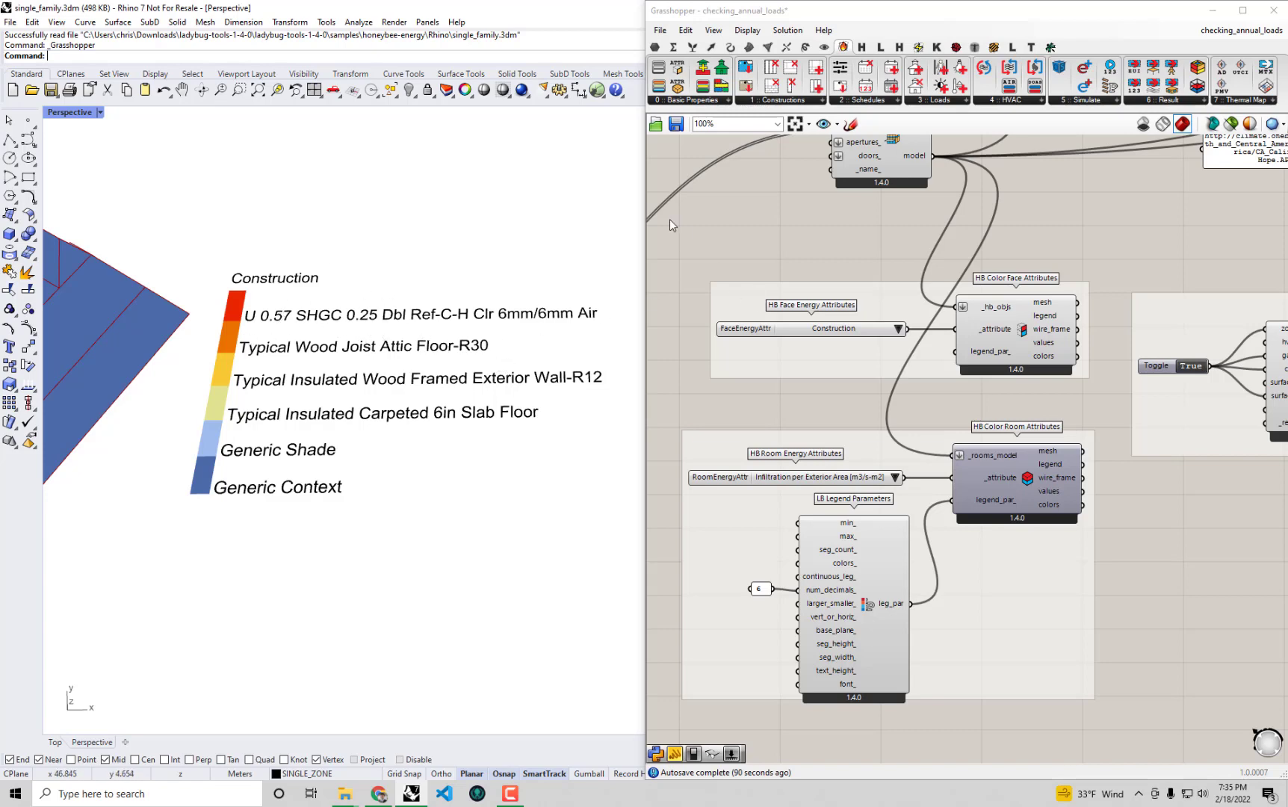
right_drag(758, 302, 1006, 439)
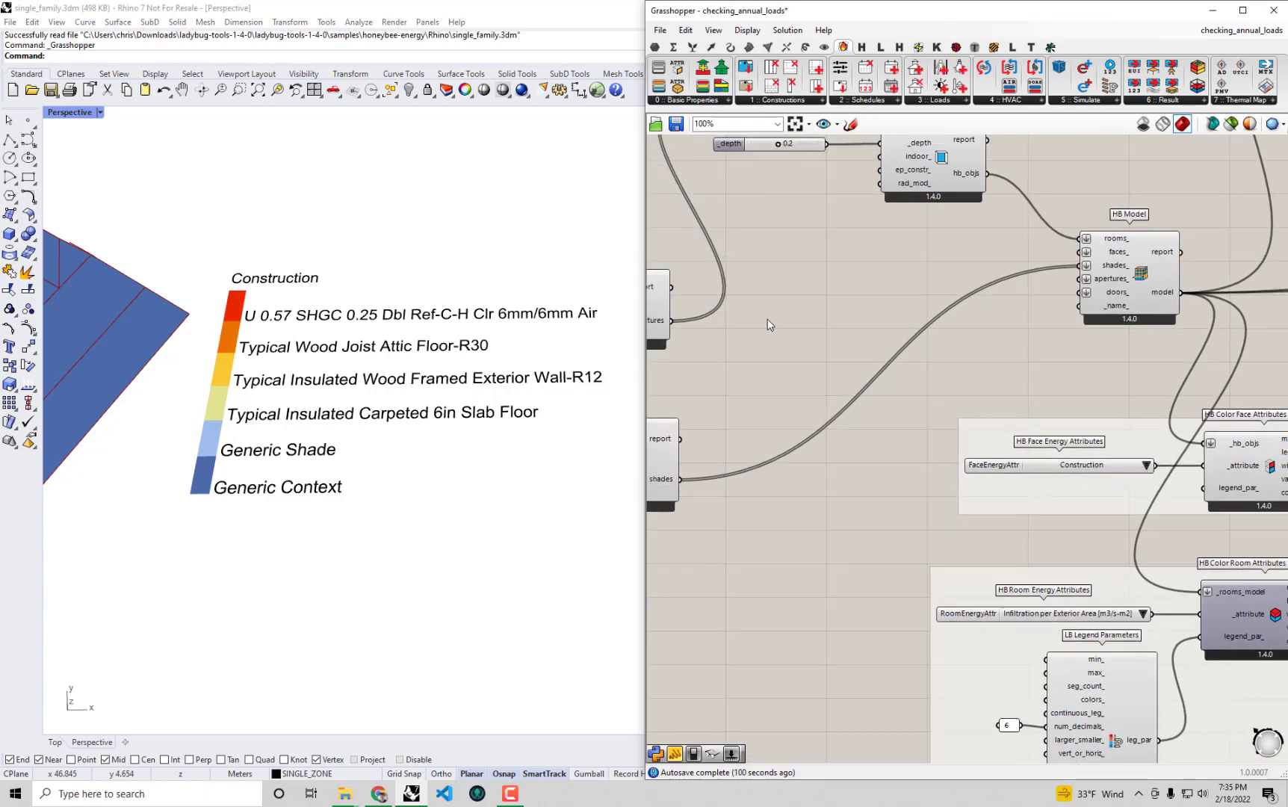
right_drag(776, 322, 970, 364)
Change the construction set panel from 2004 to 2019::ClimateZone3::WoodFramed.
scroll(923, 224, up, 1)
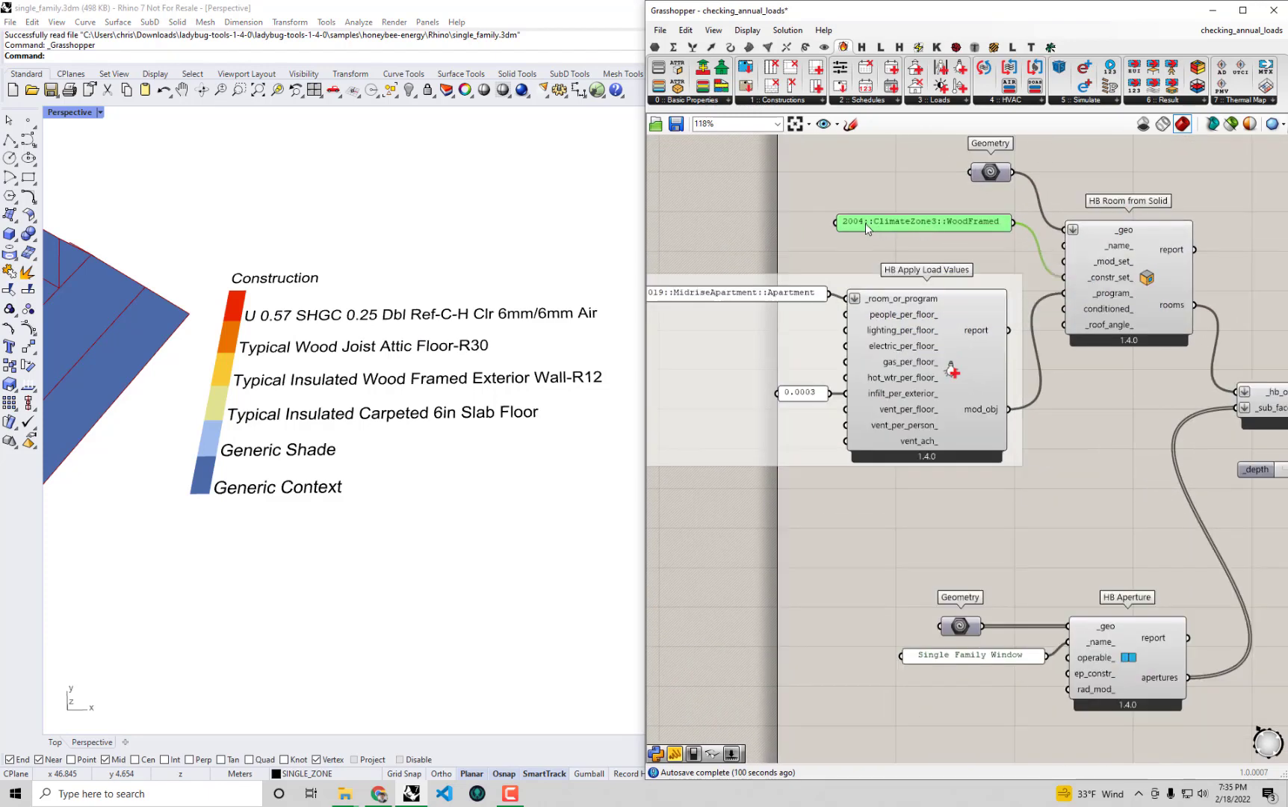
double_click(865, 223)
click(800, 149)
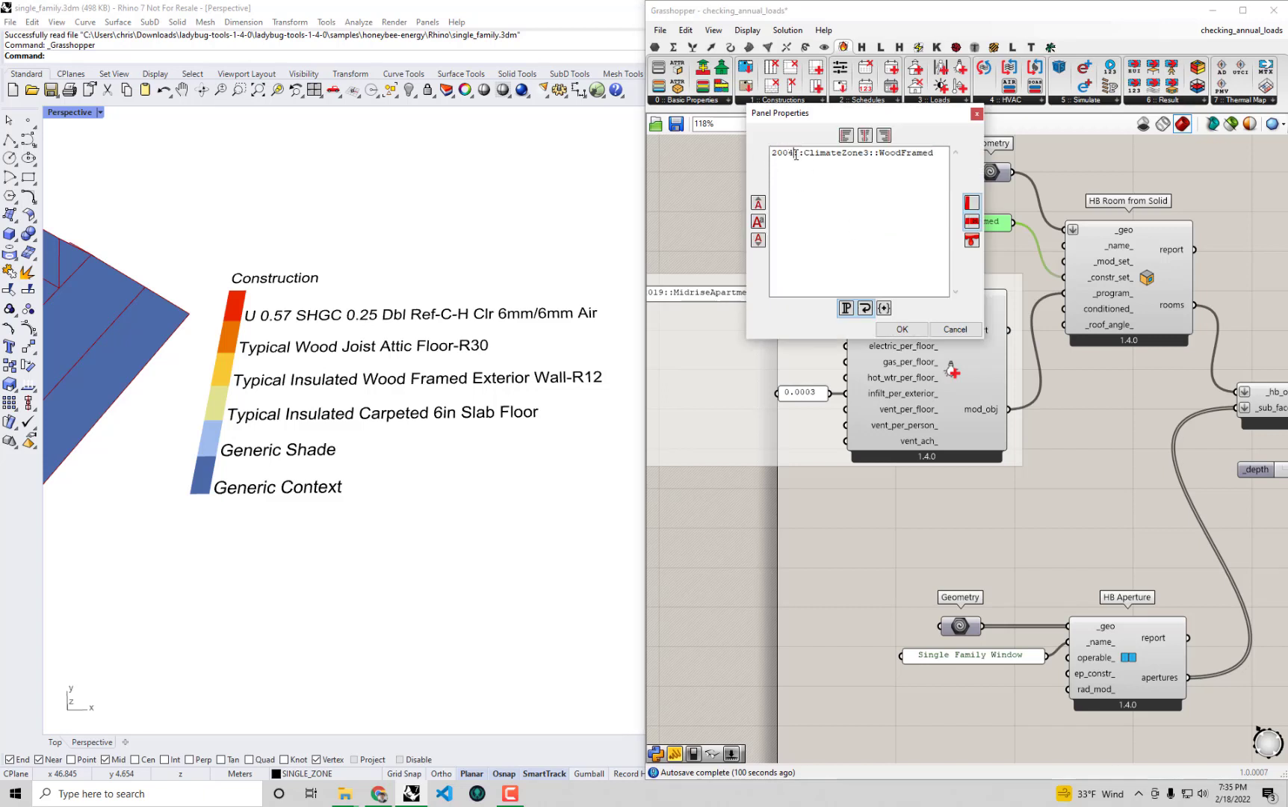
drag(796, 153, 760, 153)
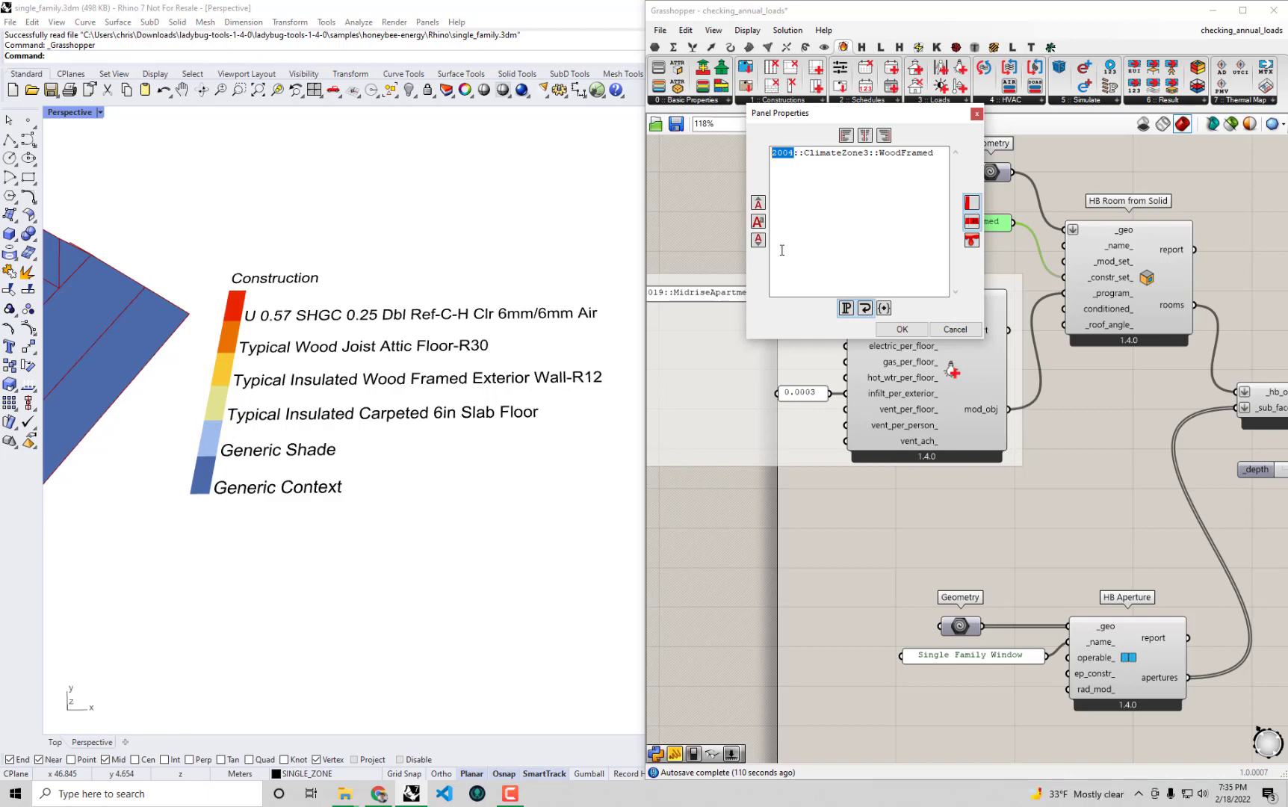
text(2019)
click(899, 331)
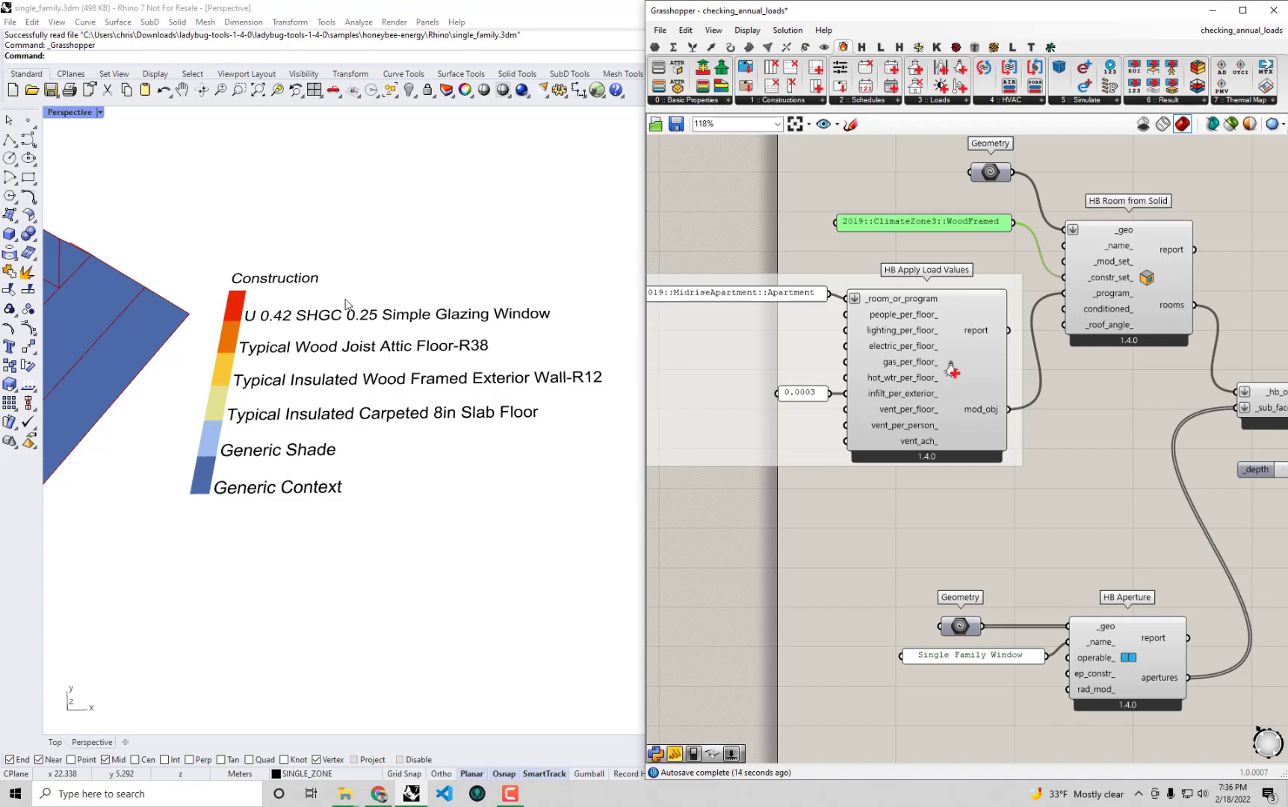
Nudge the HB Apply Load Values group slightly up and left.
drag(780, 360, 780, 350)
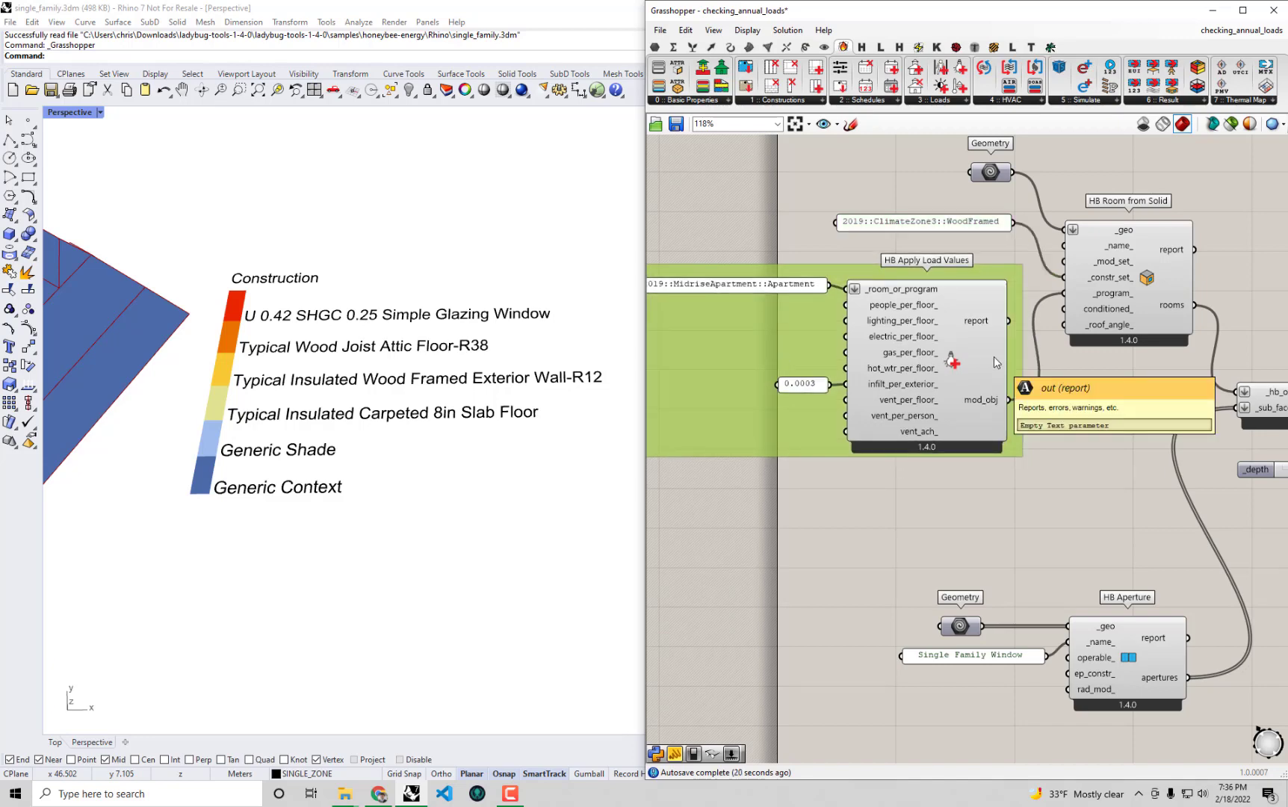
drag(806, 325, 798, 320)
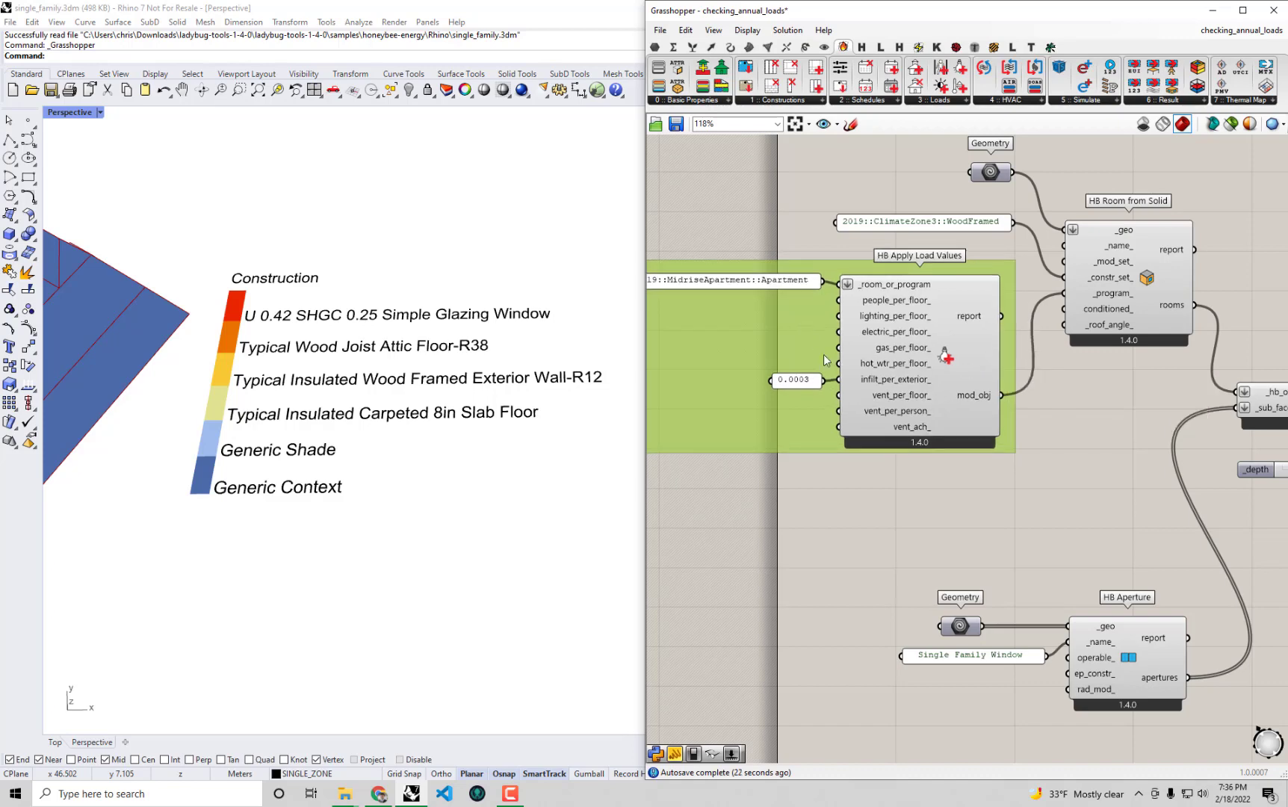
click(907, 528)
scroll(896, 467, down, 2)
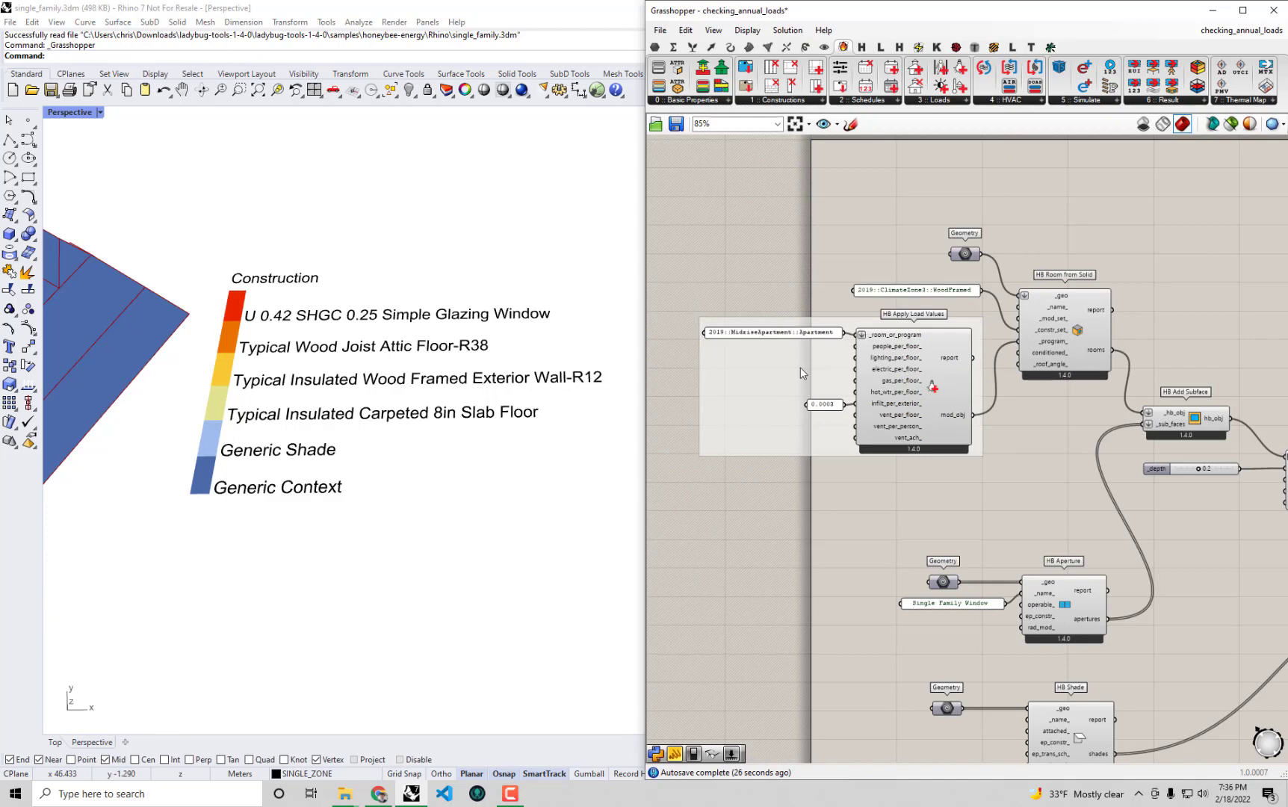
Maximize Grasshopper, go to HB Model to OSM and set run_ to True to simulate the retrofit.
scroll(862, 233, down, 1)
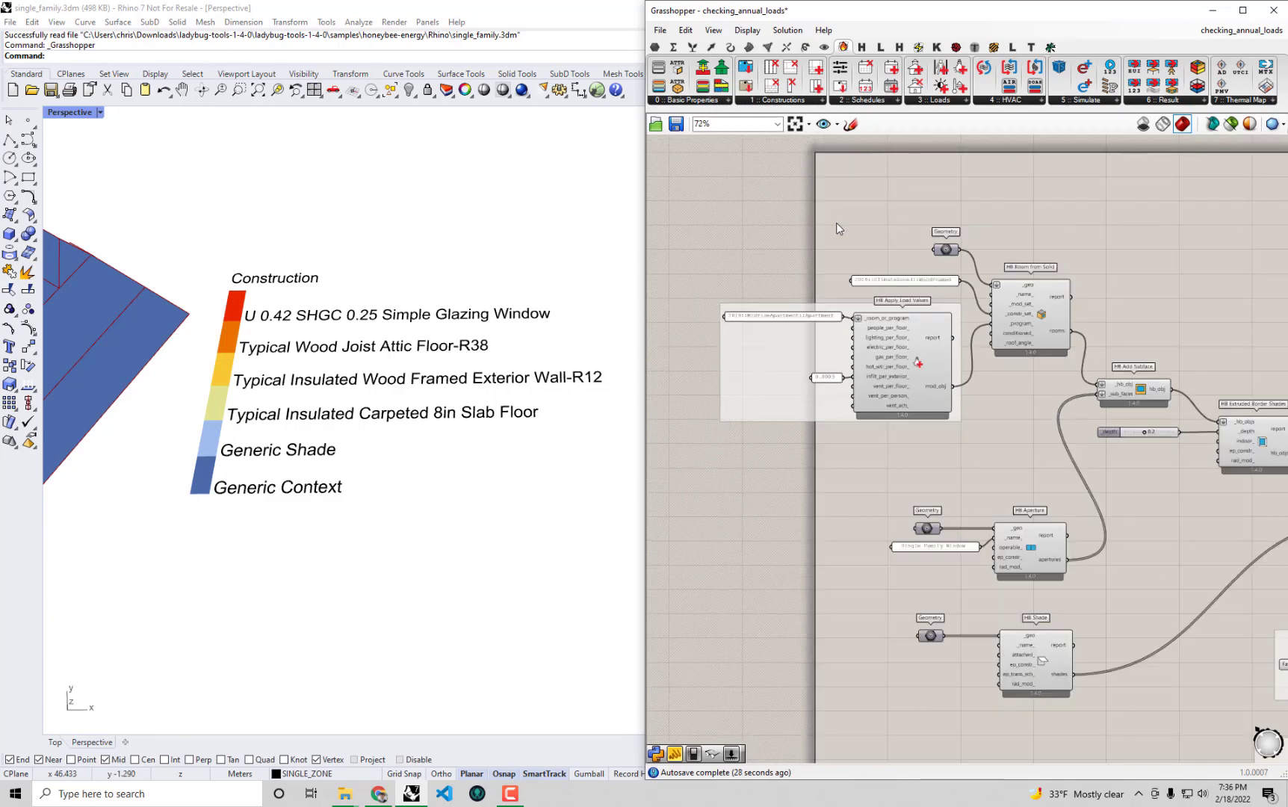
right_drag(862, 232, 658, 138)
right_drag(1094, 295, 890, 333)
drag(935, 13, 926, 43)
double_click(926, 43)
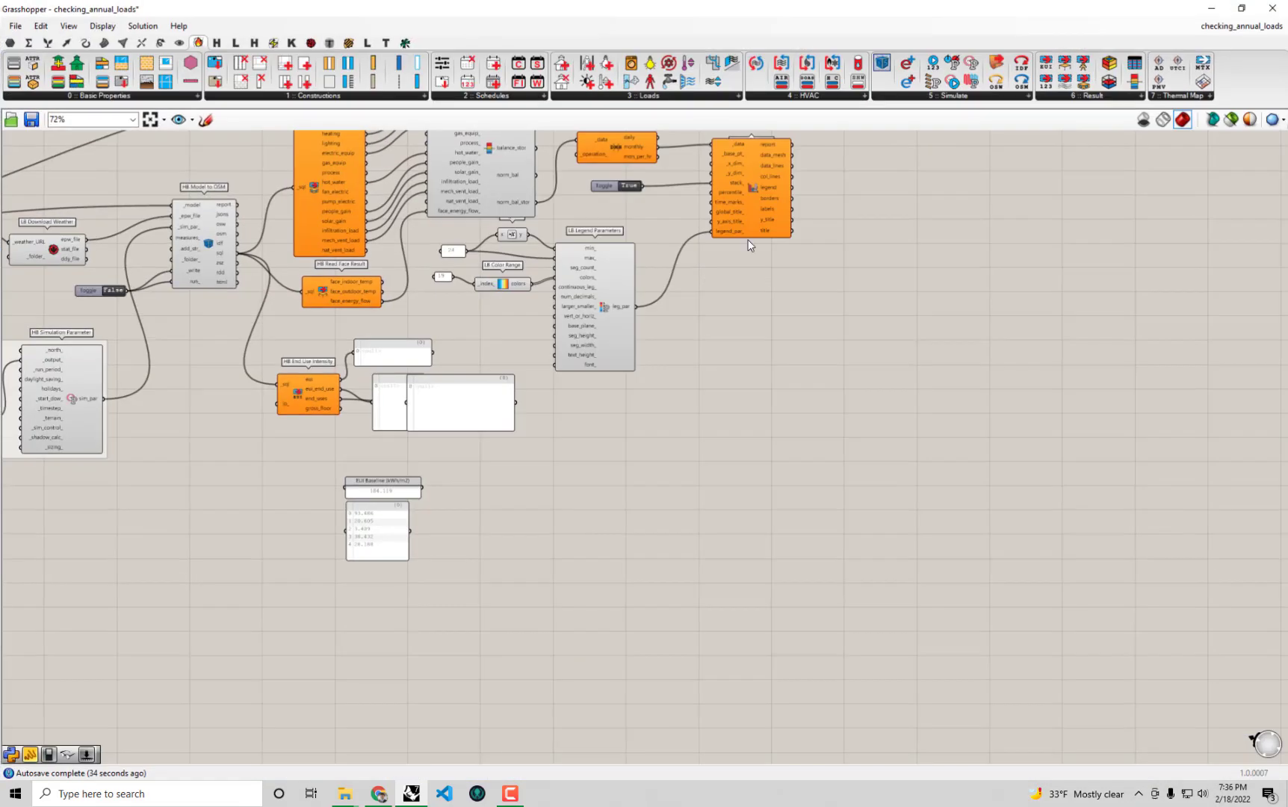
right_drag(638, 315, 565, 430)
scroll(564, 430, up, 1)
scroll(564, 430, up, 1)
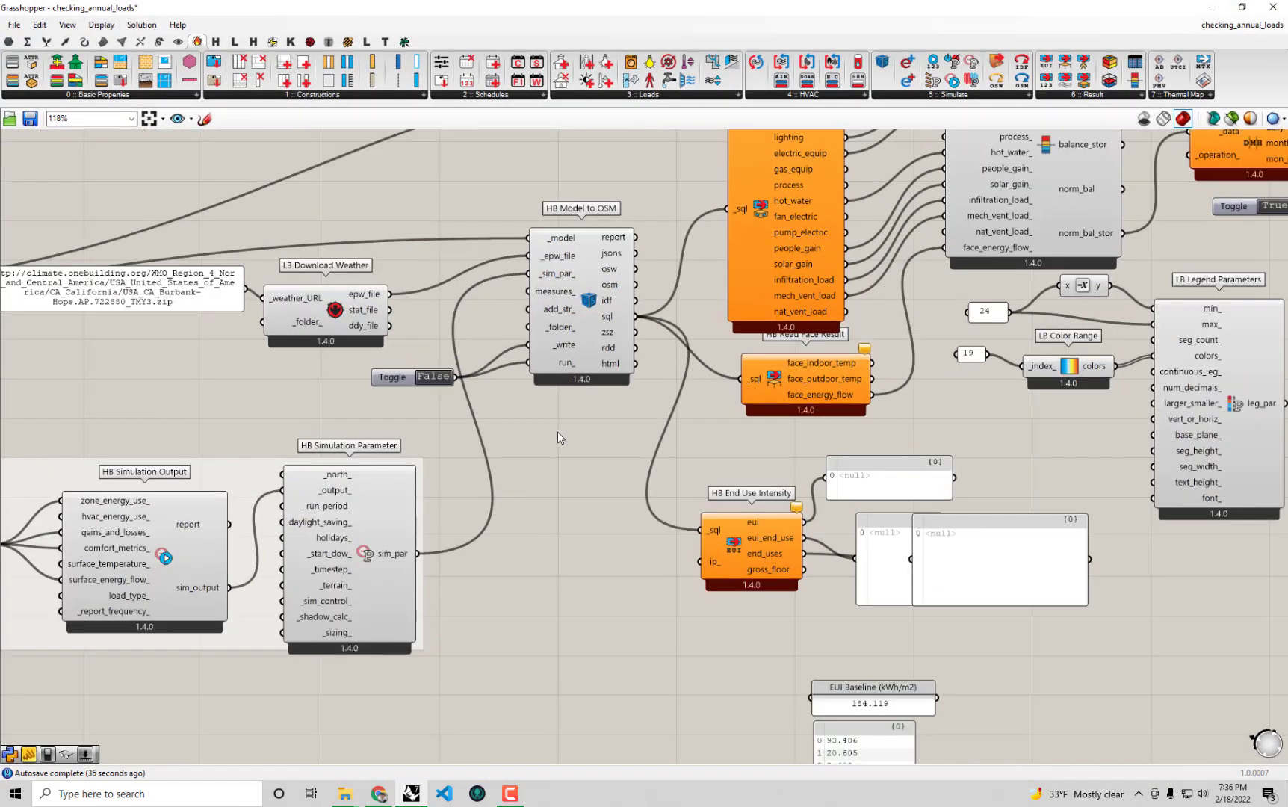
scroll(600, 284, up, 1)
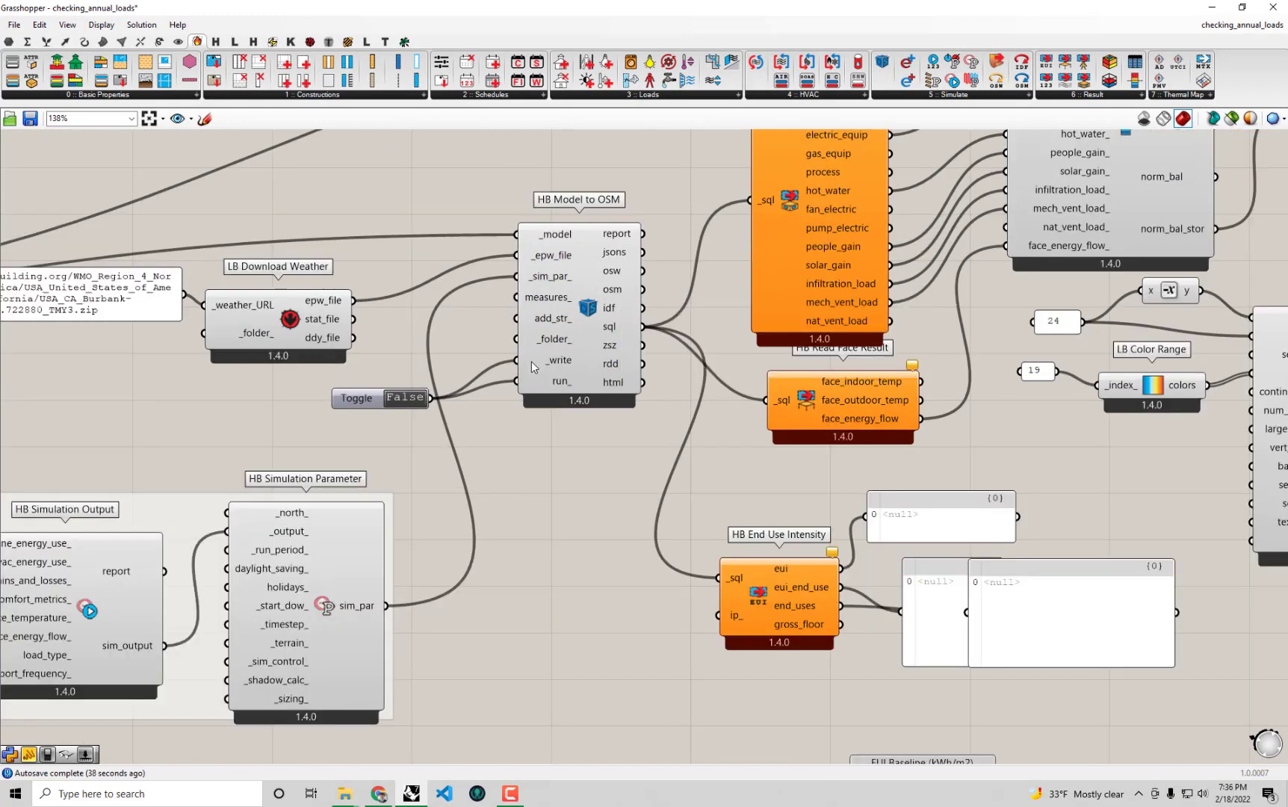
right_drag(522, 372, 484, 412)
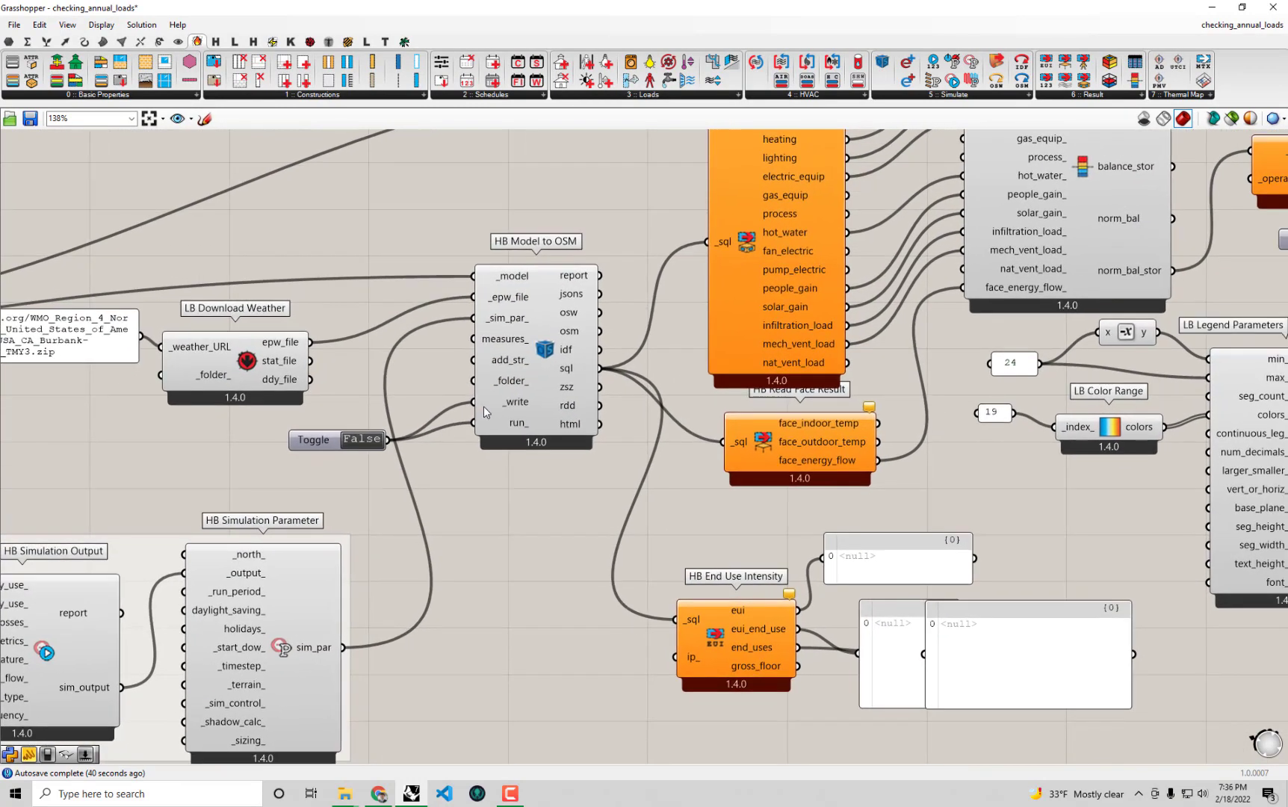
double_click(366, 444)
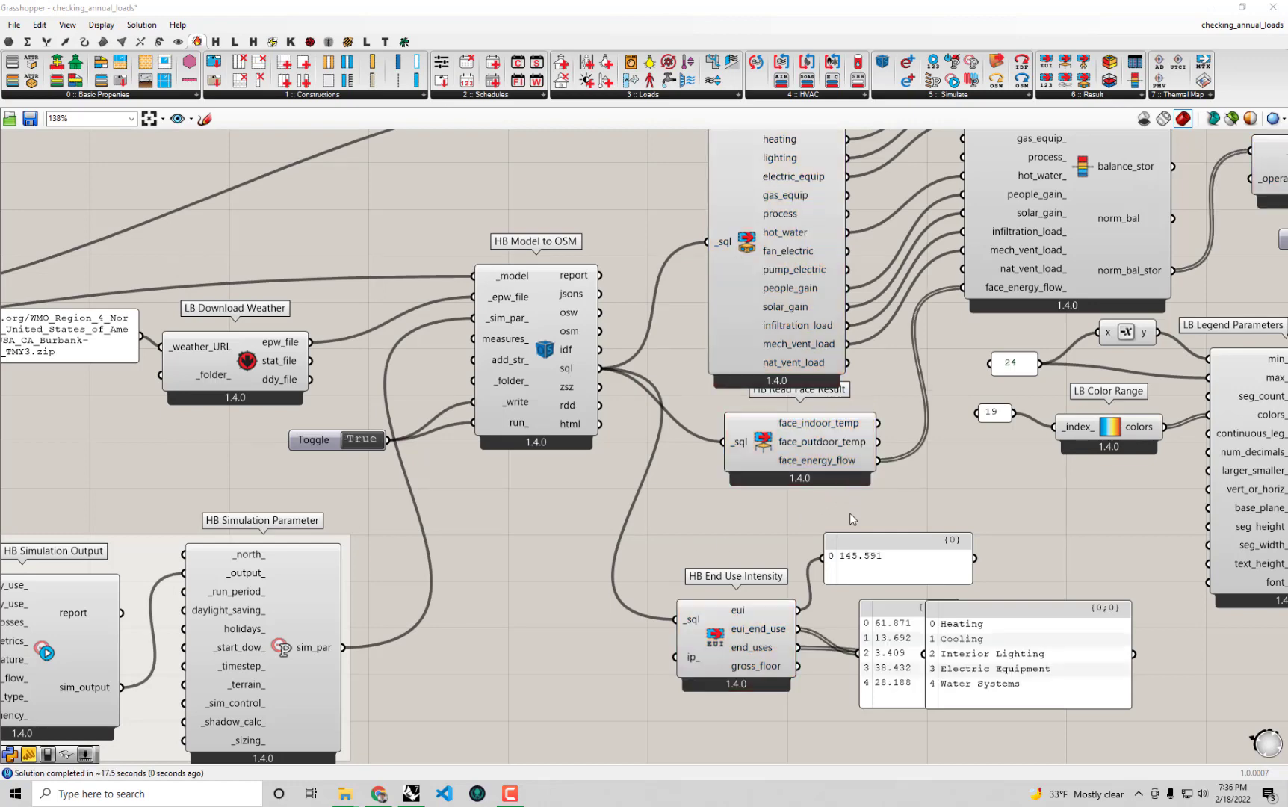
Place the 145.591 retrofit EUI panel to the right of the 184.119 EUI Baseline panel.
mouse_move(811, 469)
mouse_down()
mouse_move(818, 450)
mouse_move(810, 474)
mouse_up()
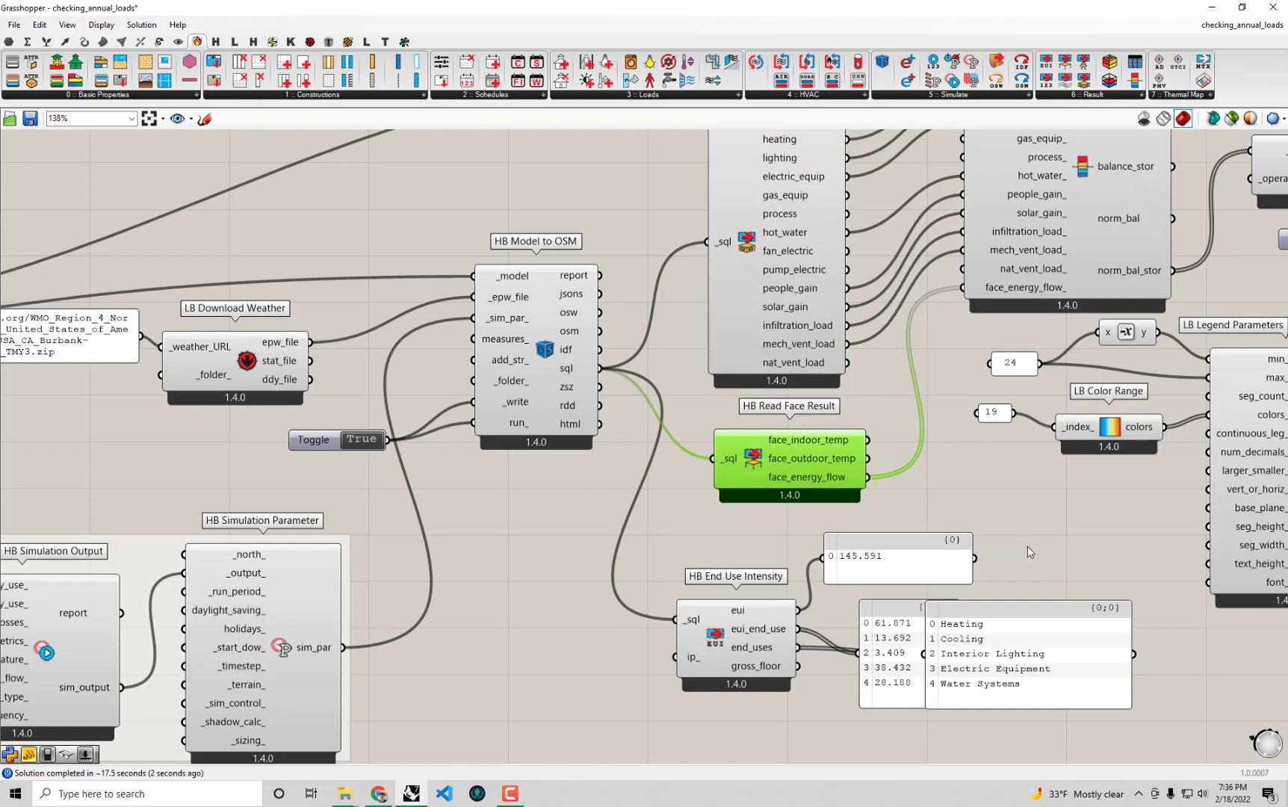
right_drag(1029, 546, 808, 372)
mouse_move(544, 440)
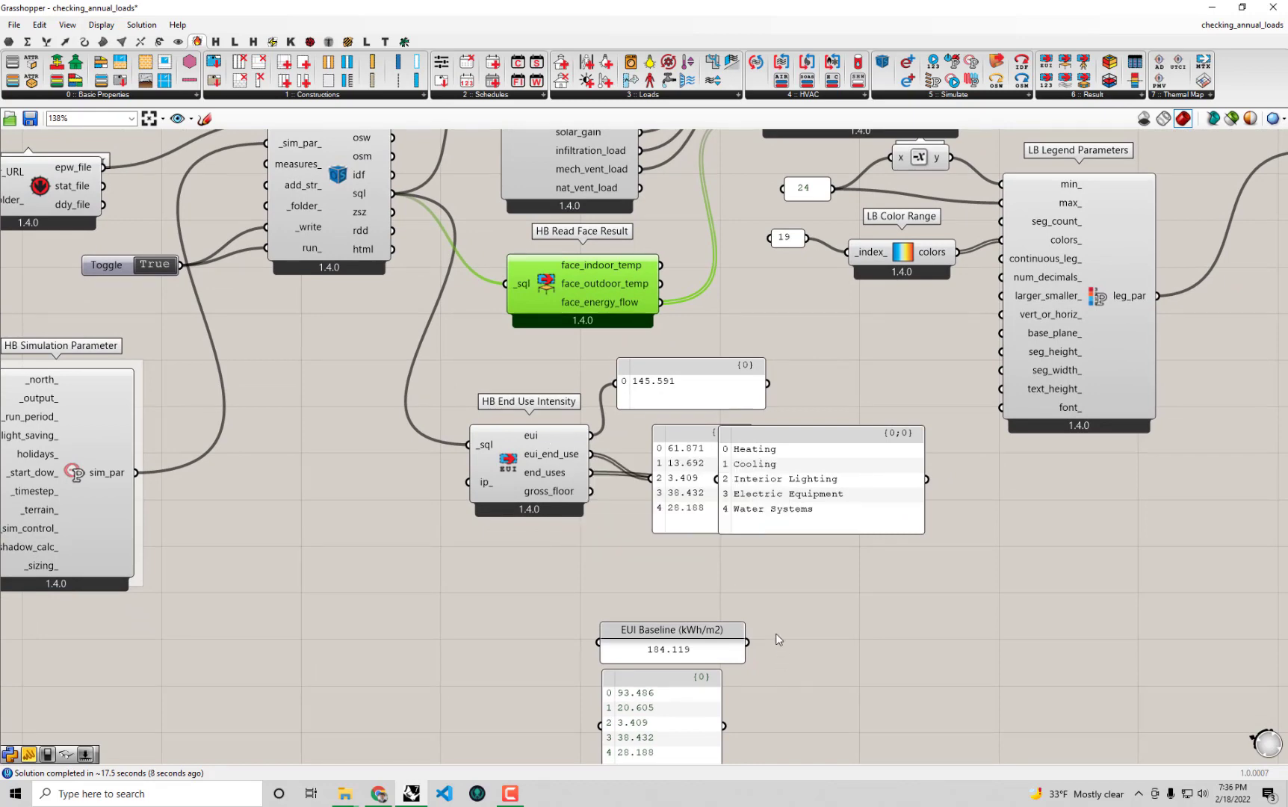
scroll(755, 575, down, 1)
scroll(624, 620, up, 2)
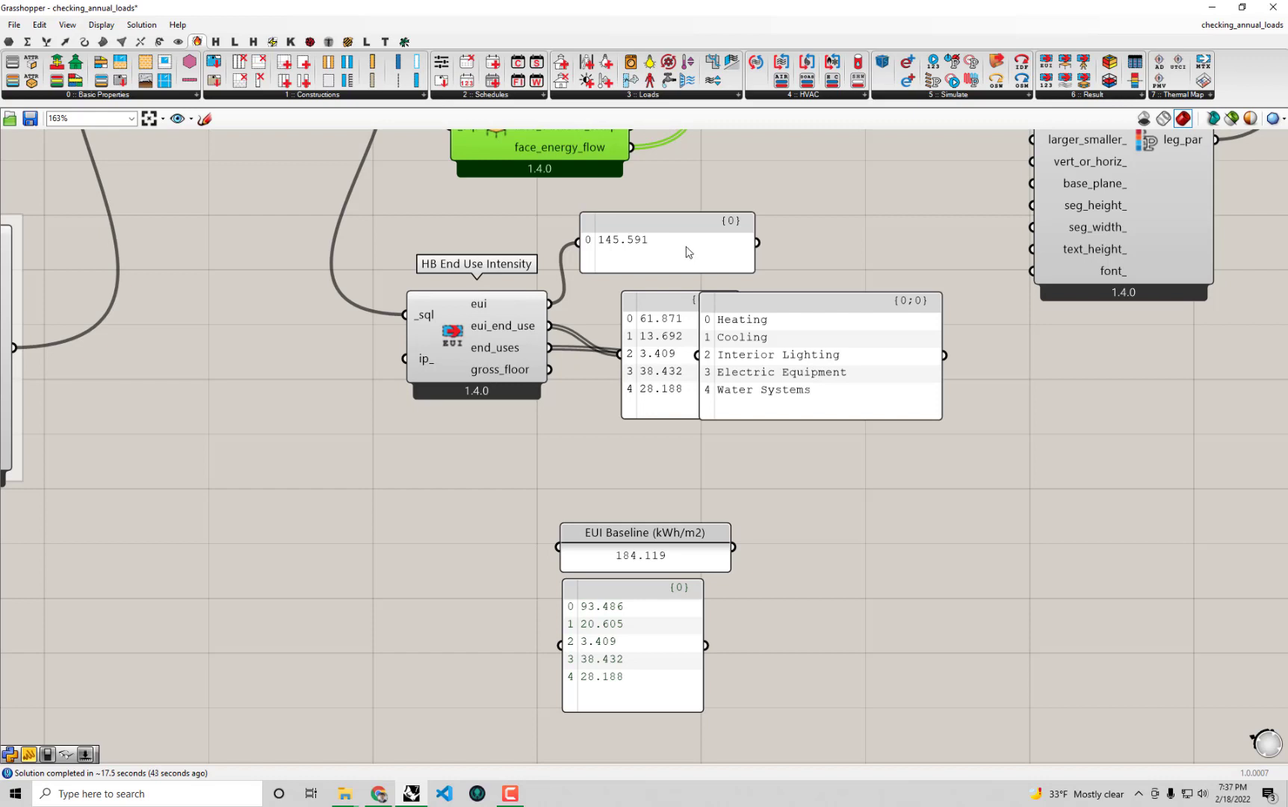
drag(685, 247, 715, 252)
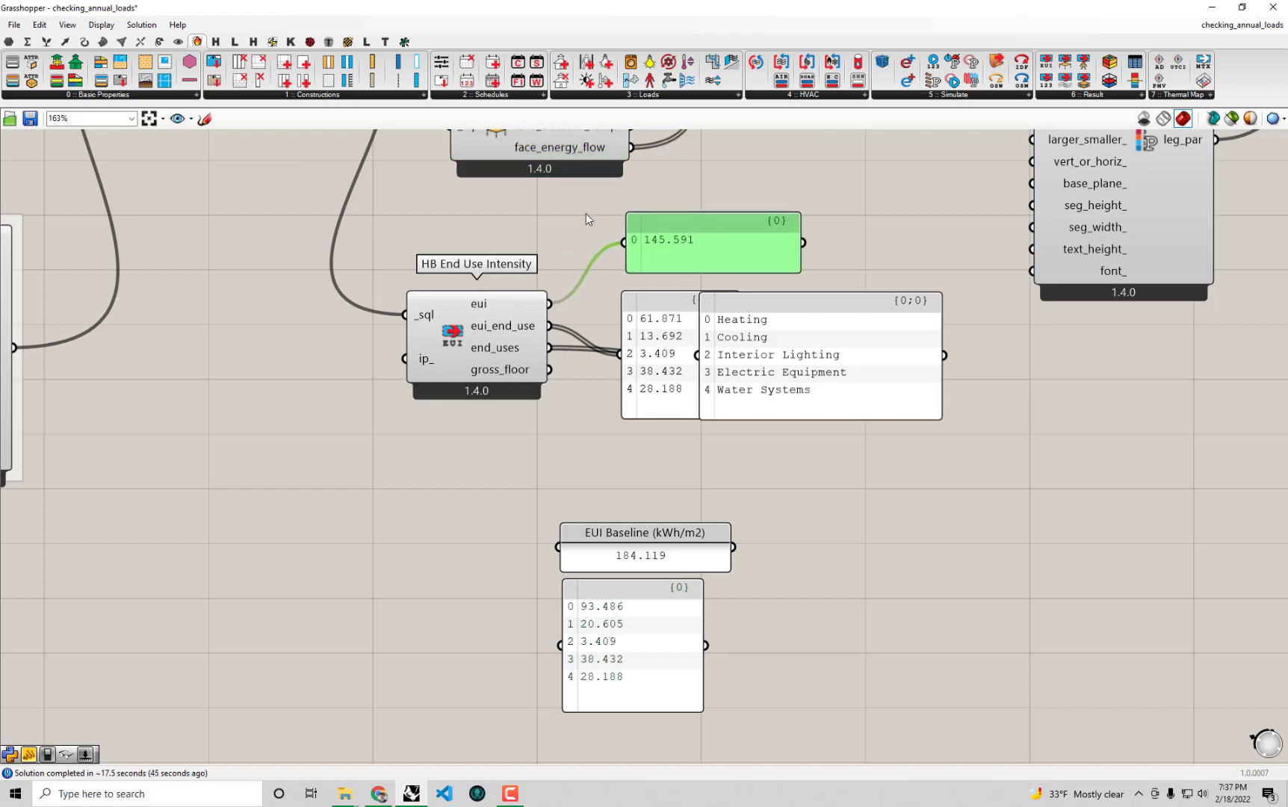
click(663, 565)
click(722, 259)
click(894, 569)
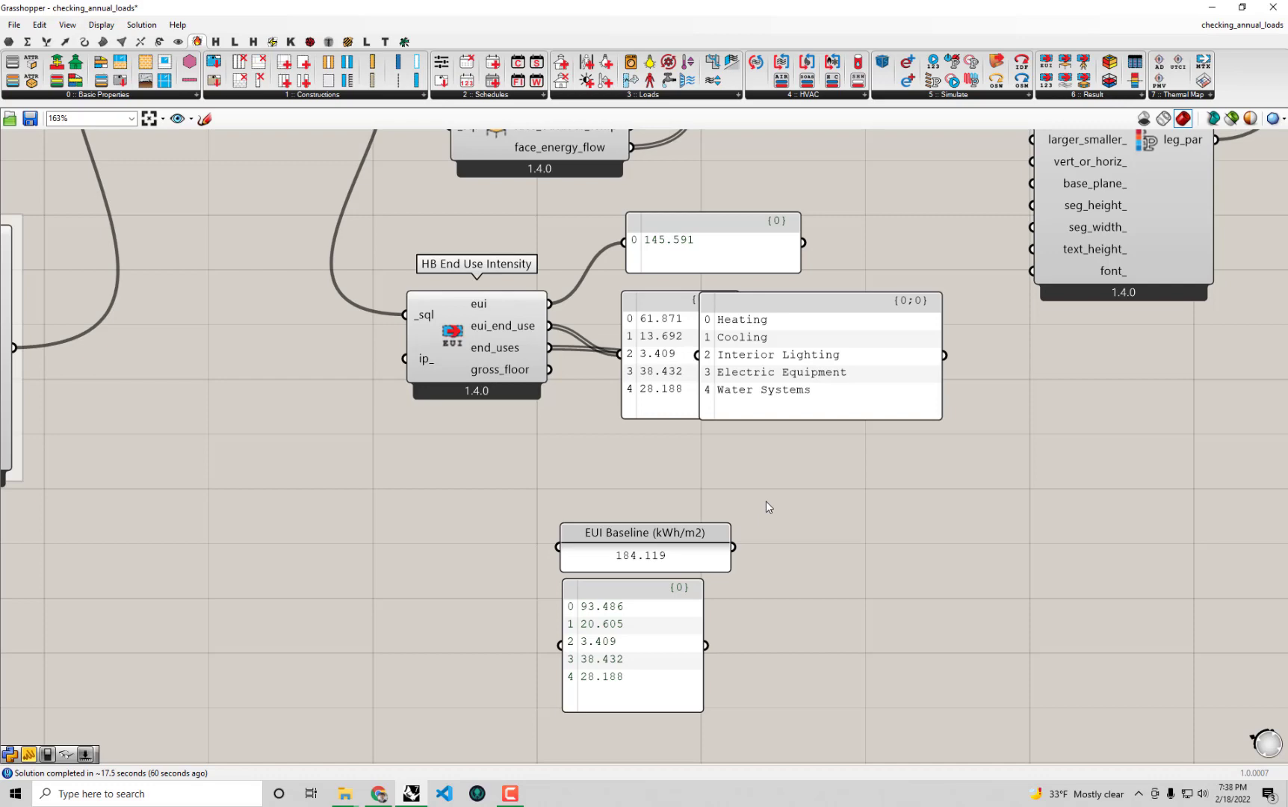
scroll(766, 500, down, 4)
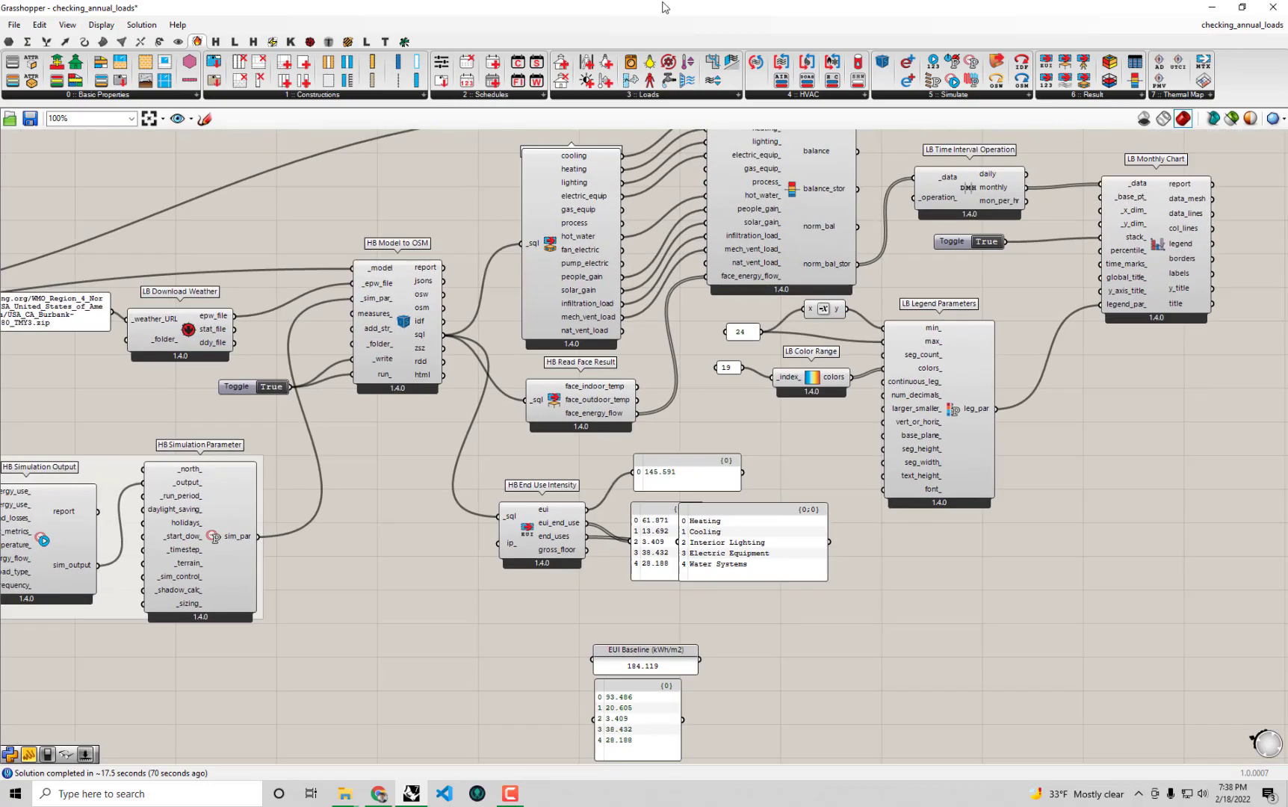
Dock Grasshopper on the right, maximize Rhino's Top view, and hide the HB Color Face Attributes preview.
drag(665, 7, 1286, 156)
double_click(62, 112)
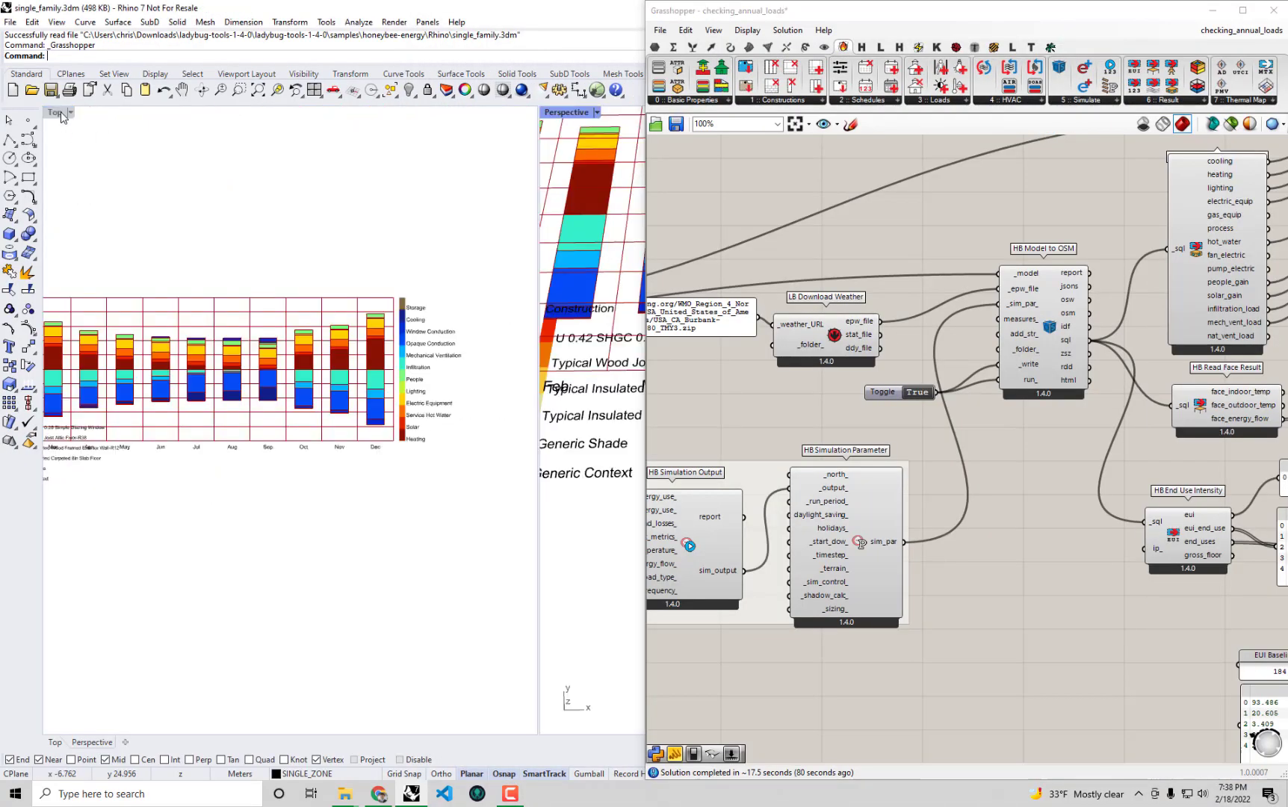
double_click(57, 112)
scroll(694, 368, down, 3)
right_drag(874, 369, 892, 434)
scroll(926, 410, up, 5)
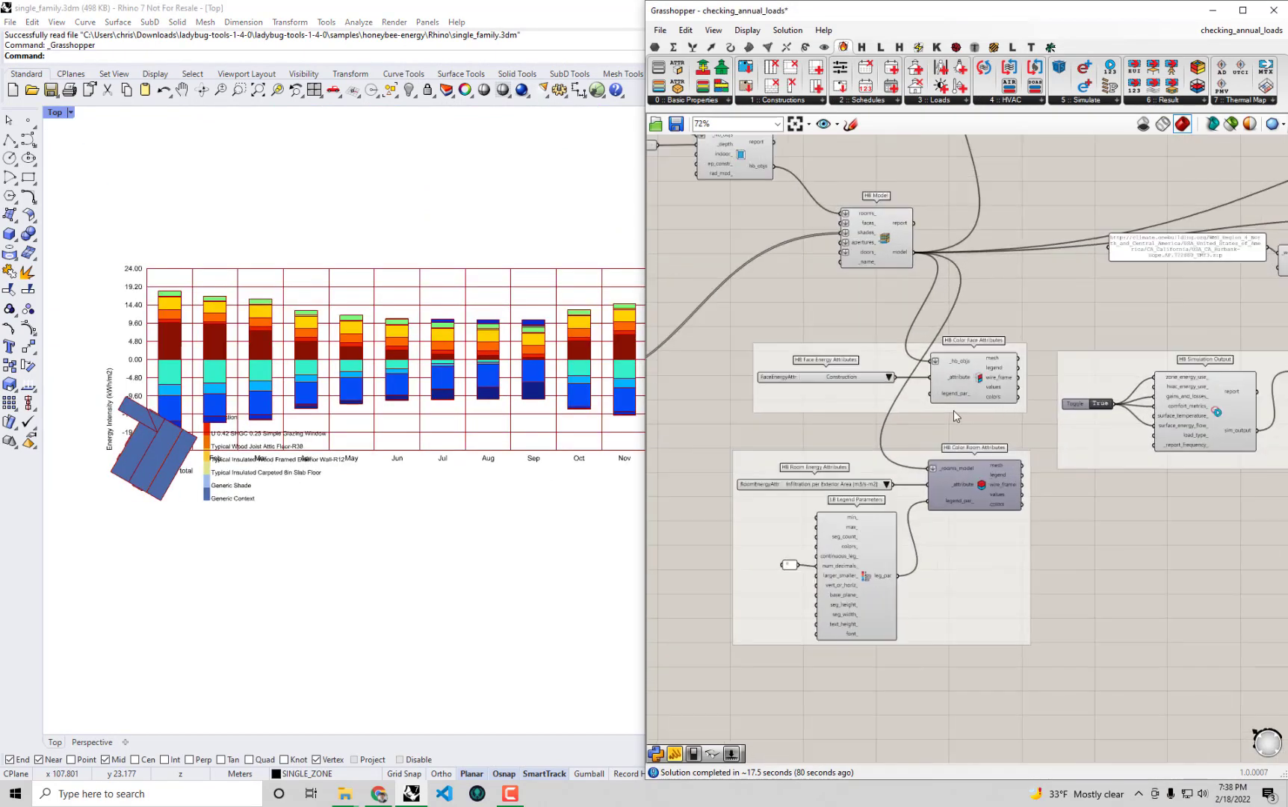
right_click(991, 362)
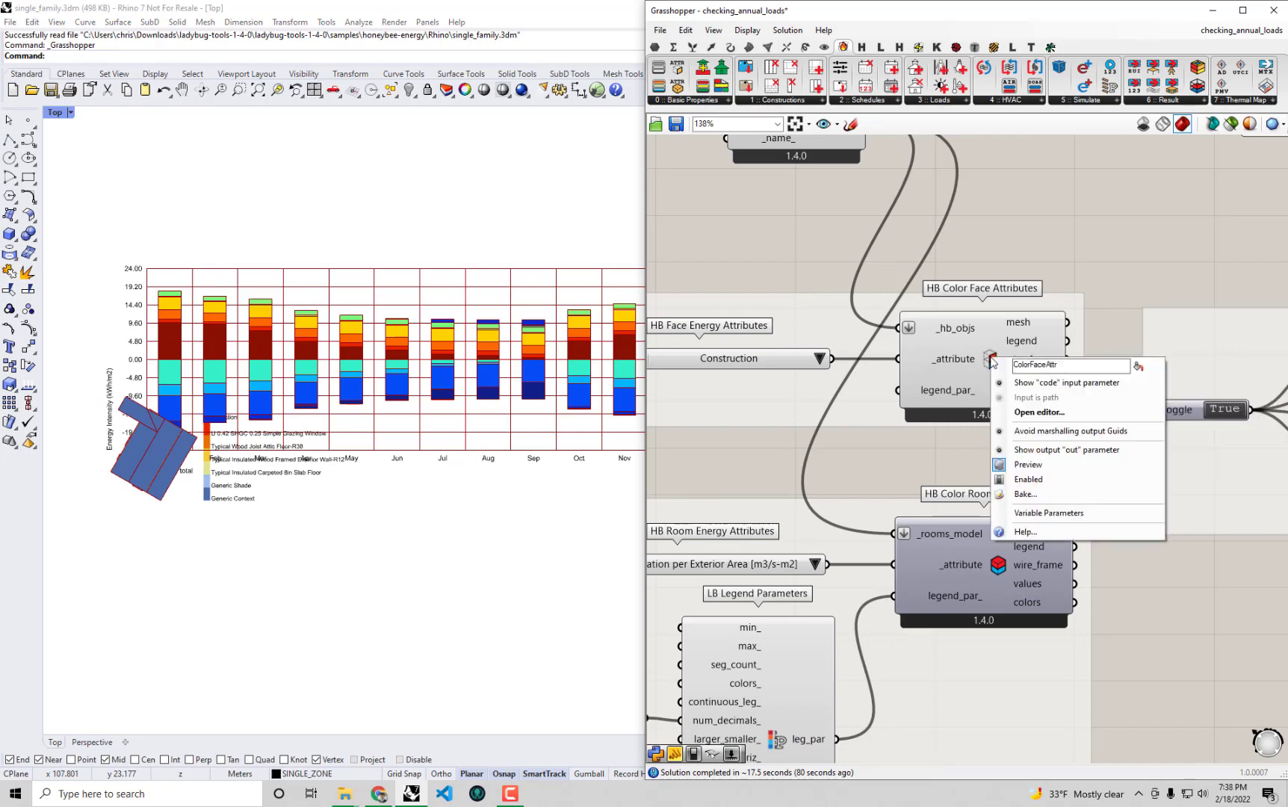
click(1045, 466)
Pan and zoom the Top view so the monthly bars and full legend labels are visible.
right_drag(376, 385, 324, 372)
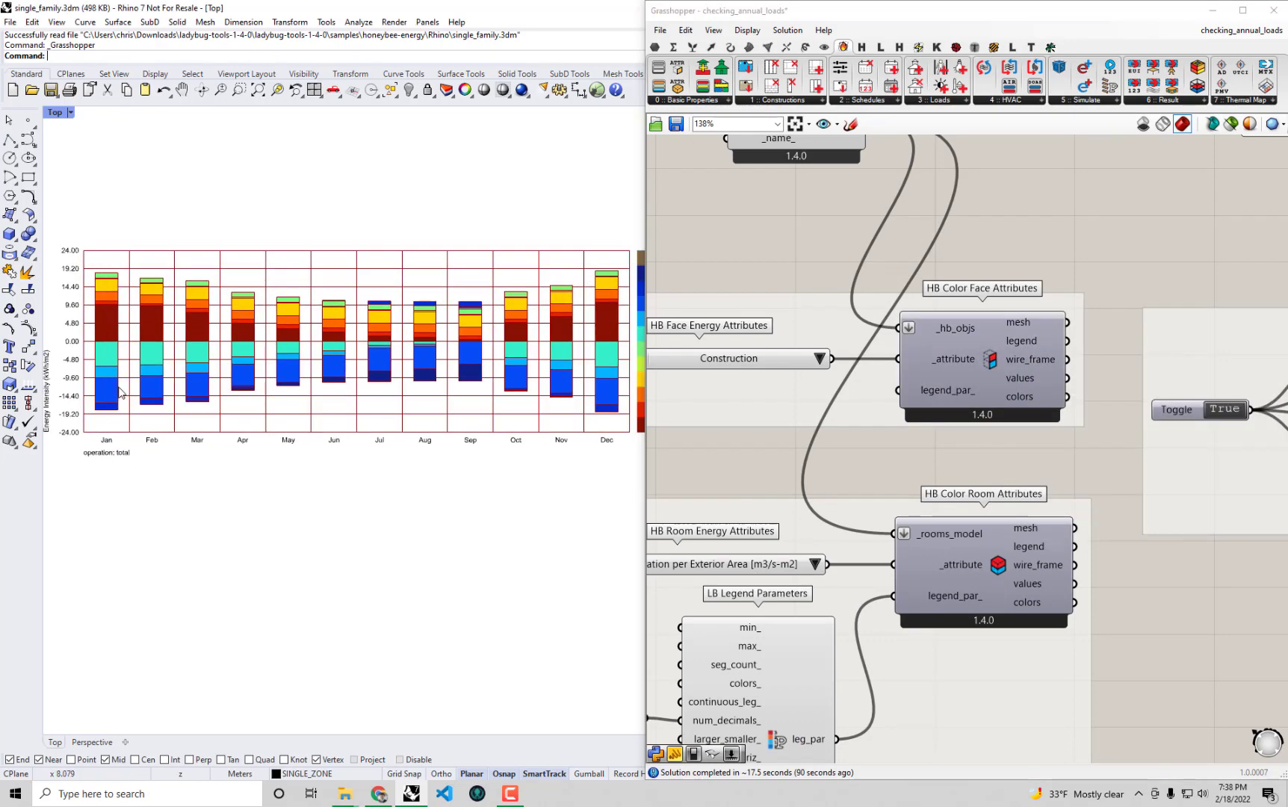
right_drag(276, 445, 258, 449)
scroll(452, 370, up, 4)
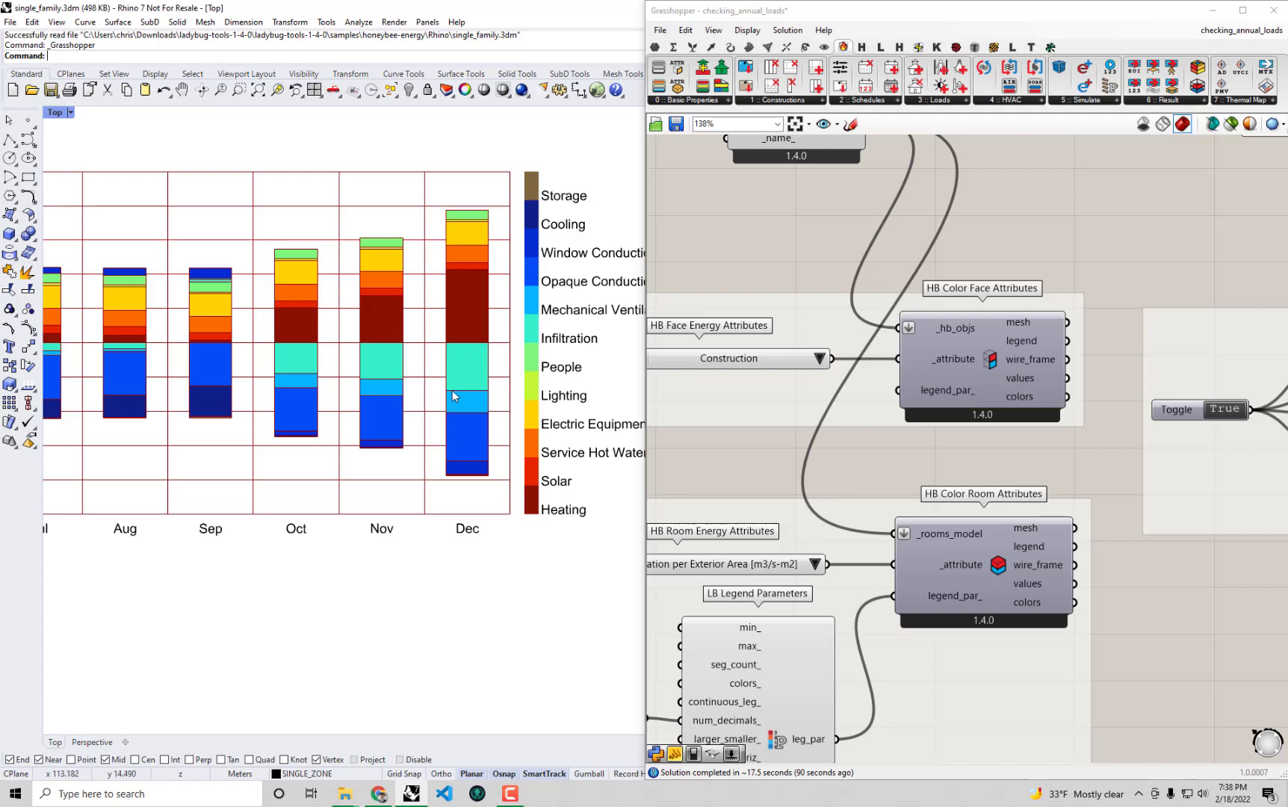
right_drag(452, 391, 426, 448)
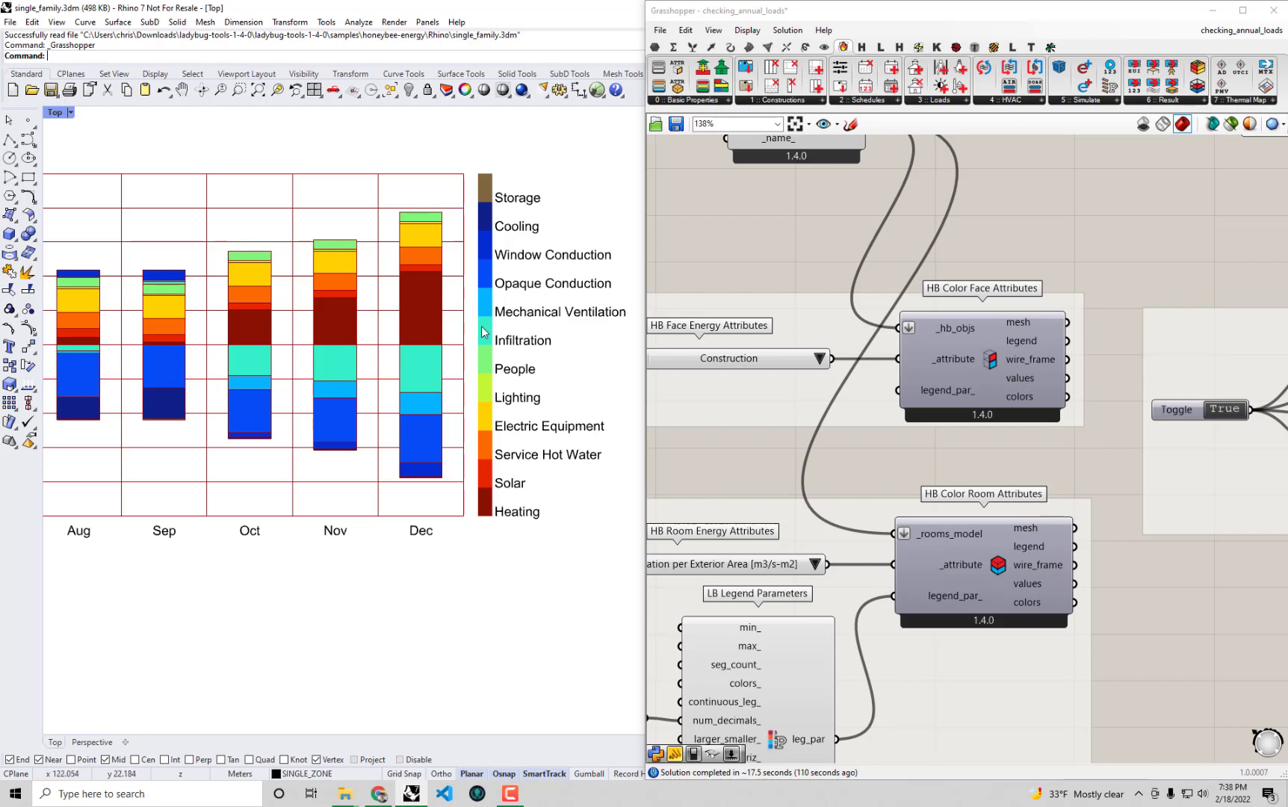
right_drag(79, 399, 328, 399)
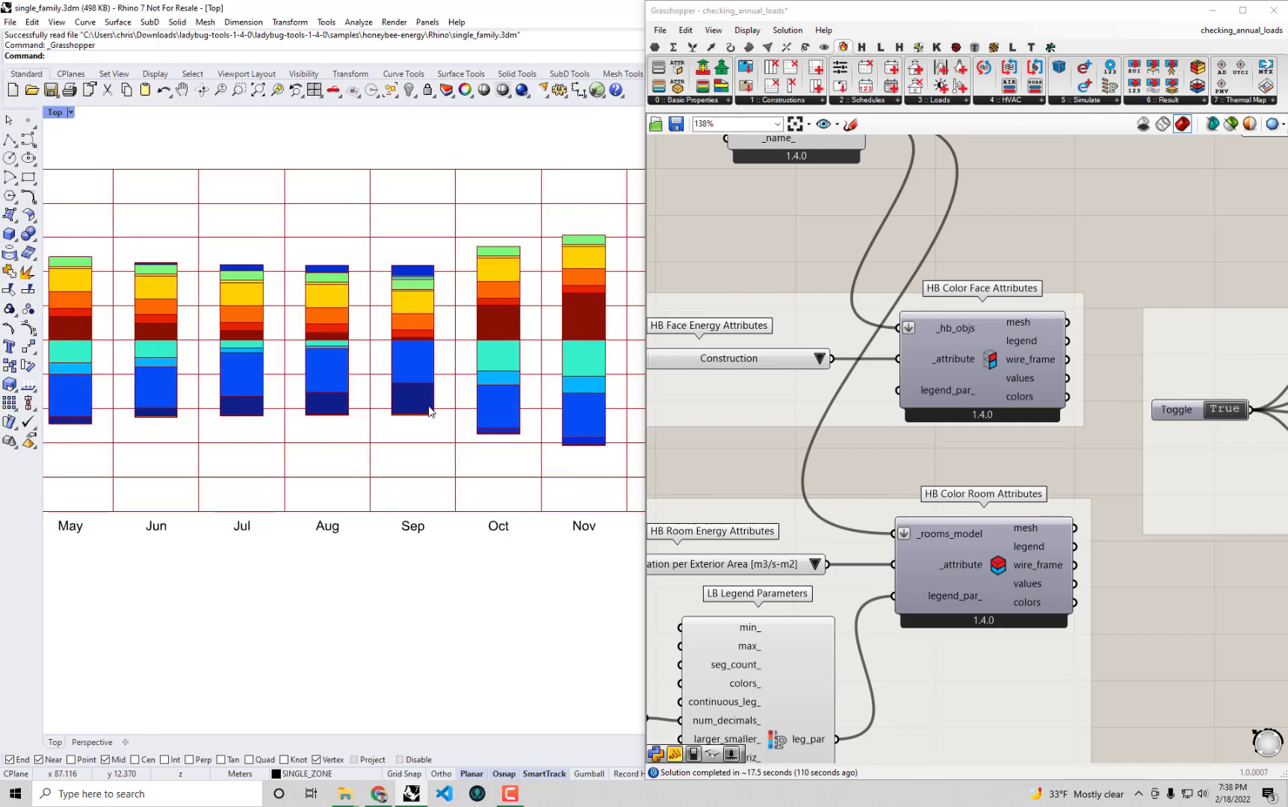
scroll(381, 374, down, 3)
Frame the HB End Use Intensity panel (145.591) and the 184.119 EUI Baseline on the canvas.
right_drag(917, 423, 814, 426)
scroll(815, 426, down, 3)
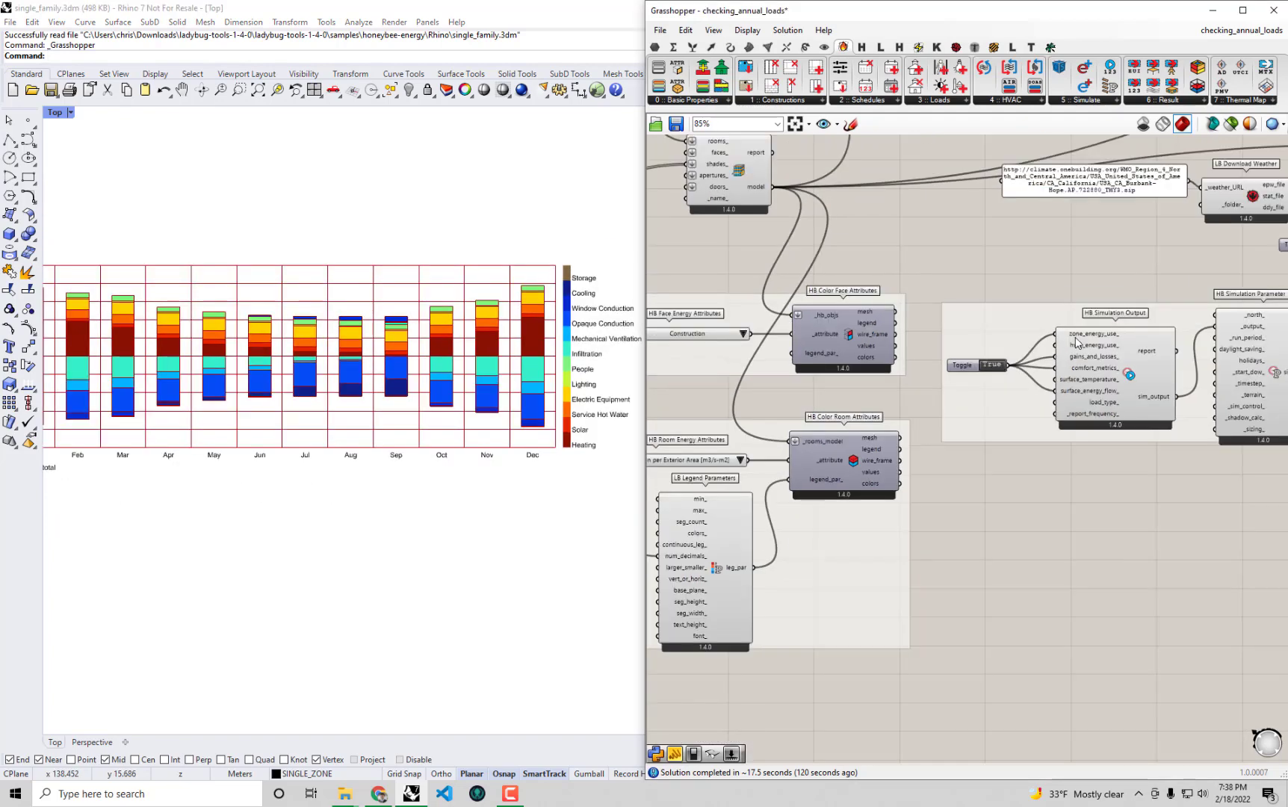
right_drag(736, 323, 563, 324)
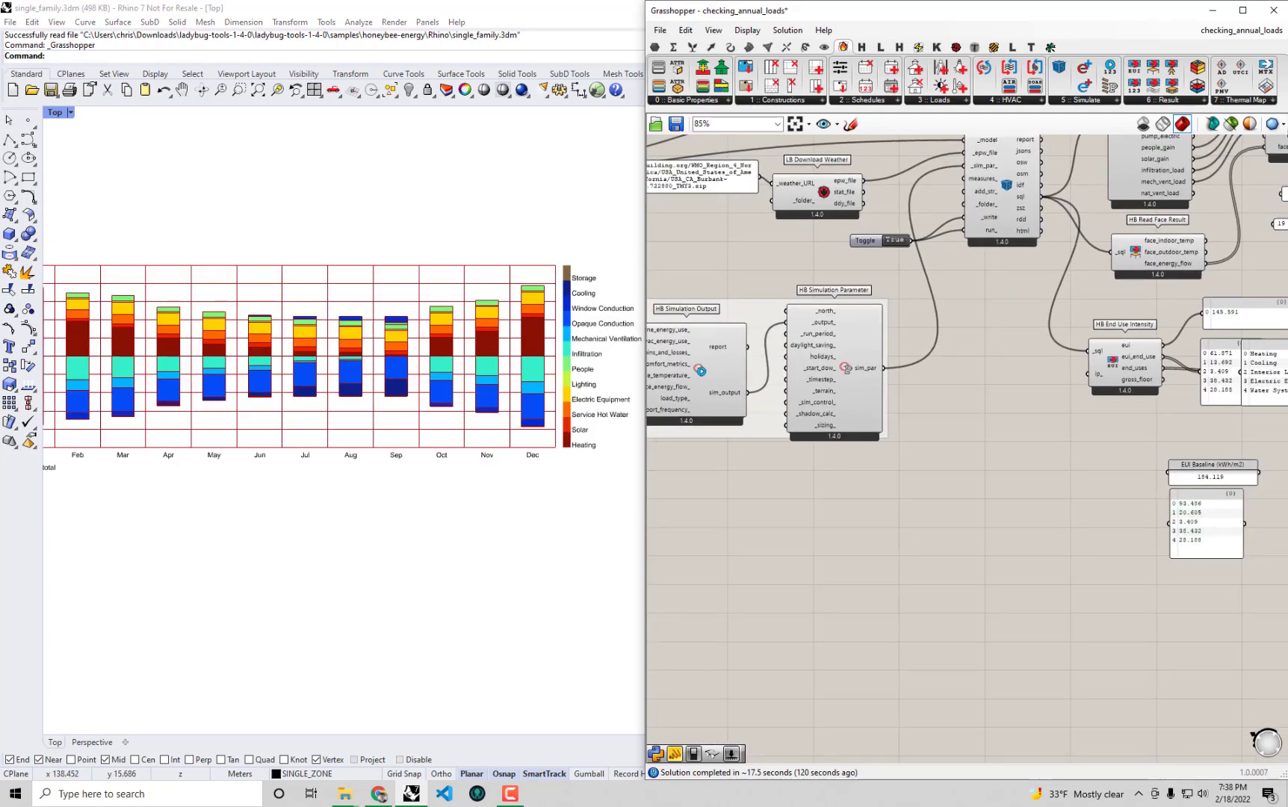
right_drag(1259, 400, 1020, 491)
scroll(1020, 491, up, 4)
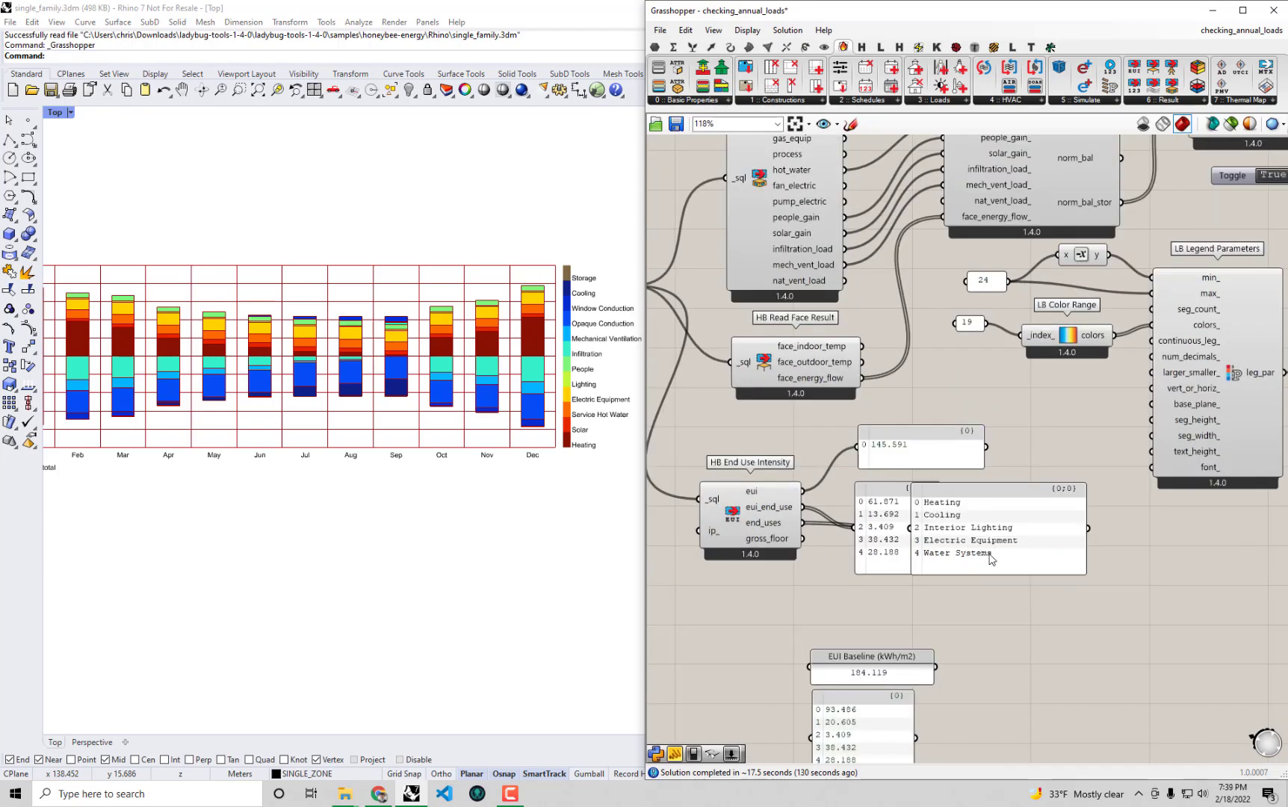
right_drag(987, 560, 999, 451)
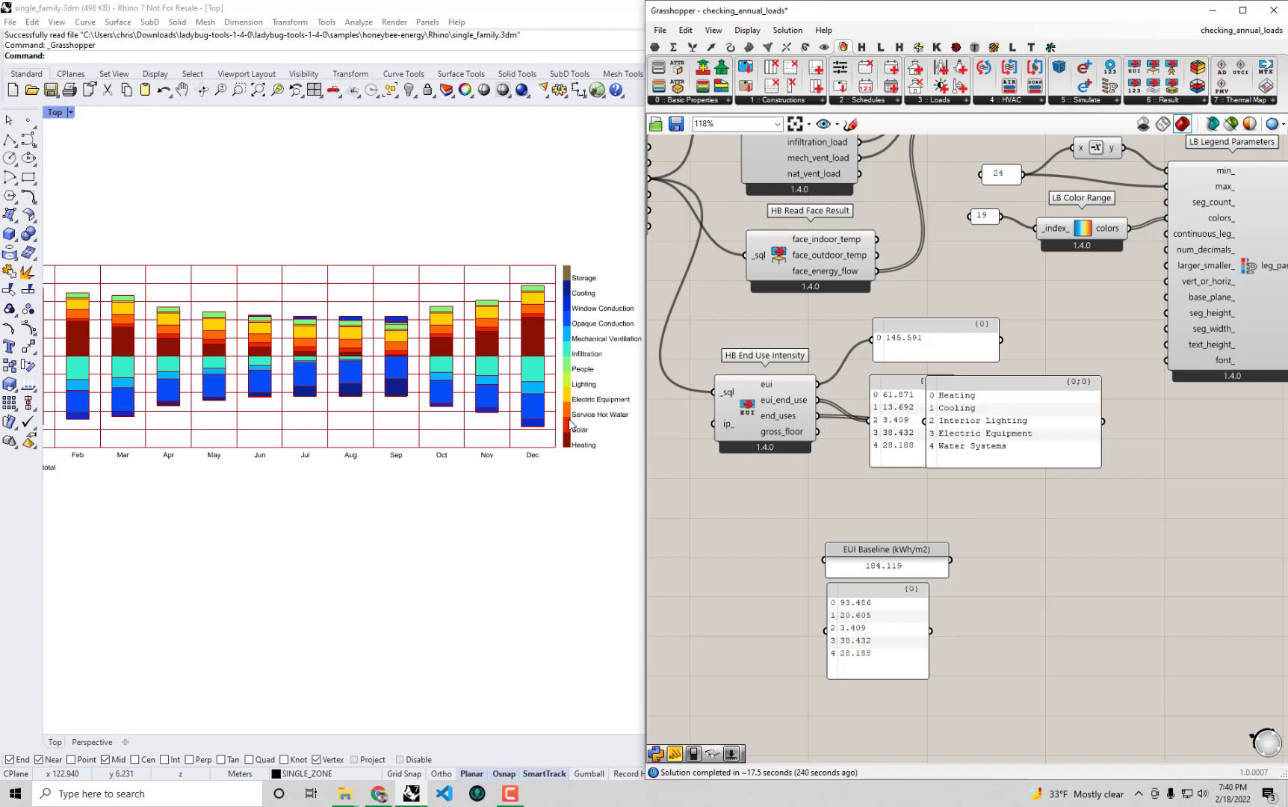
click(570, 424)
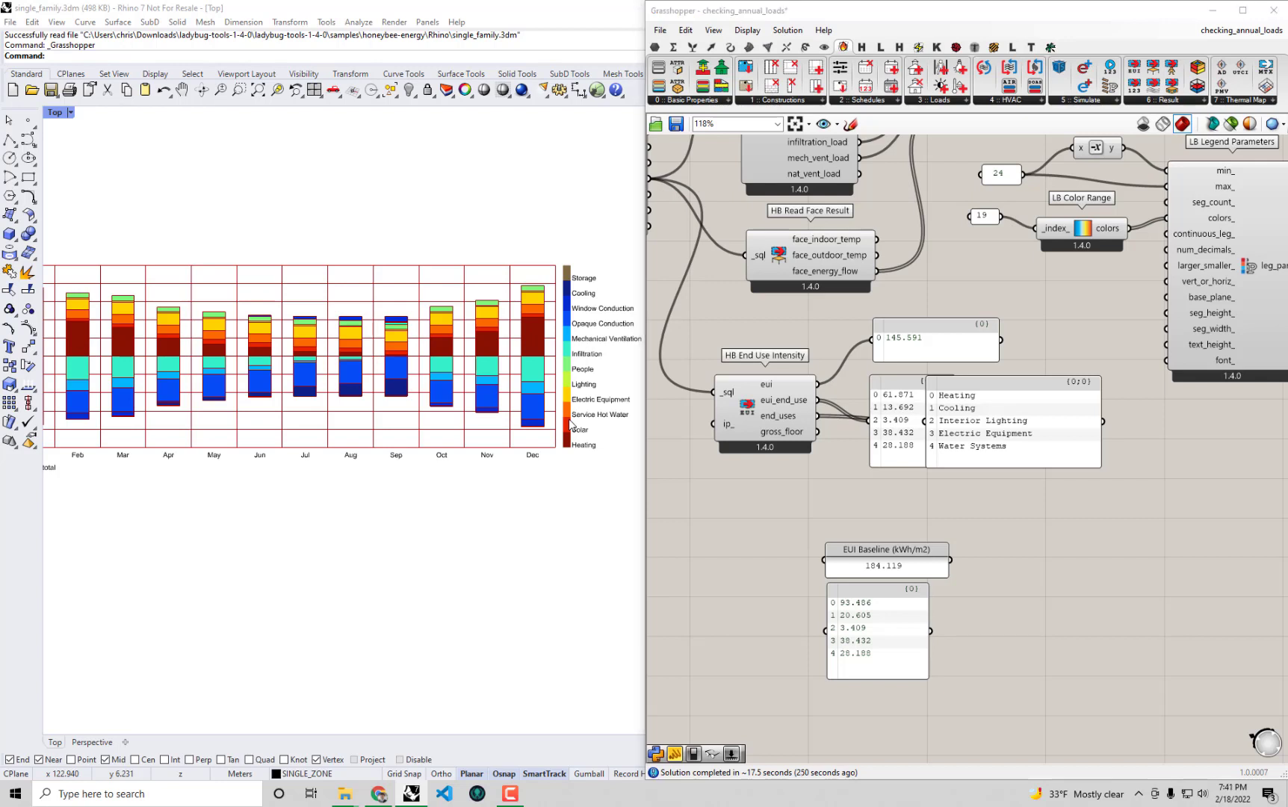